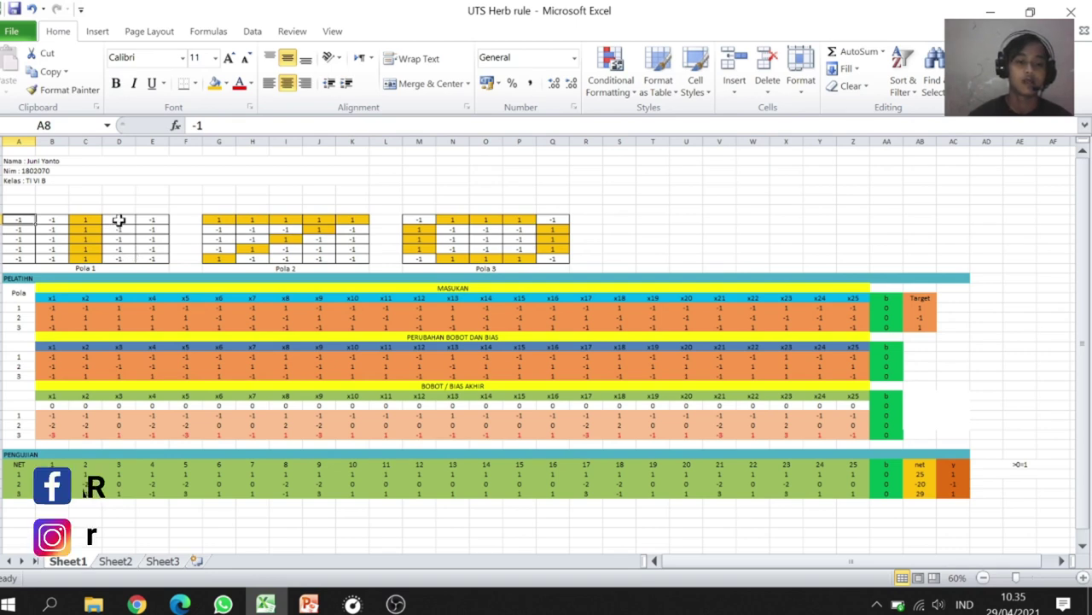
- Examine the highlighted cells that form the digits in the Pola 1, Pola 2 and Pola 3 grids
drag(91, 221, 83, 254)
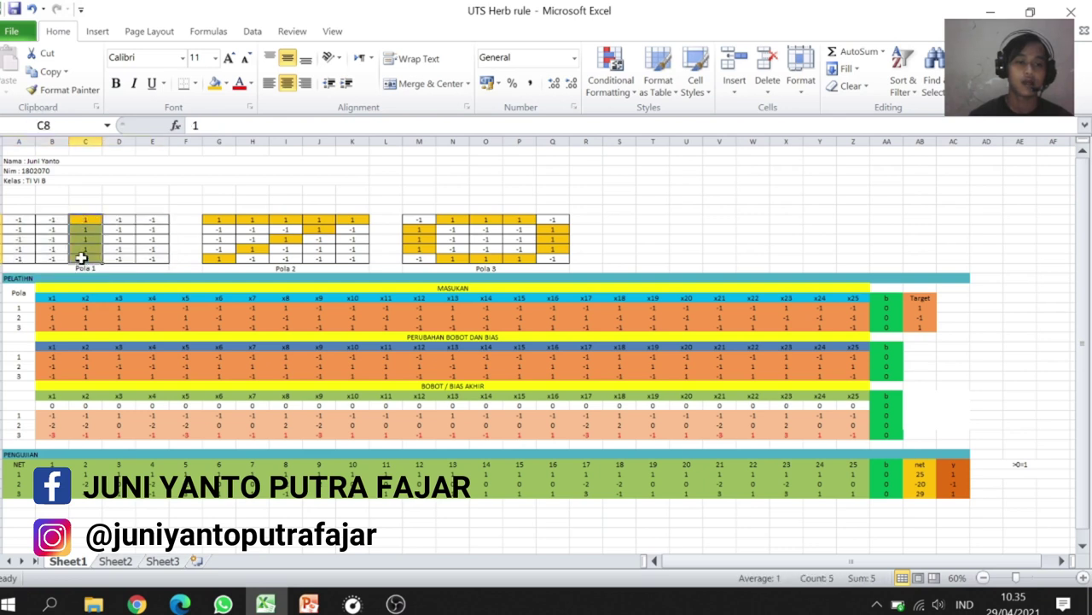
click(128, 236)
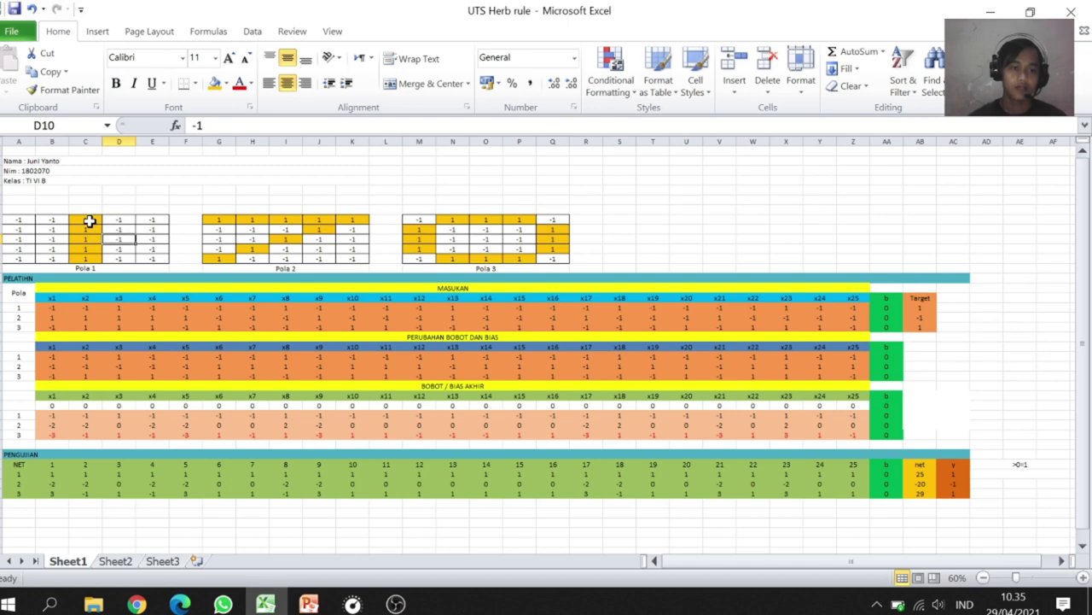
drag(91, 222, 85, 256)
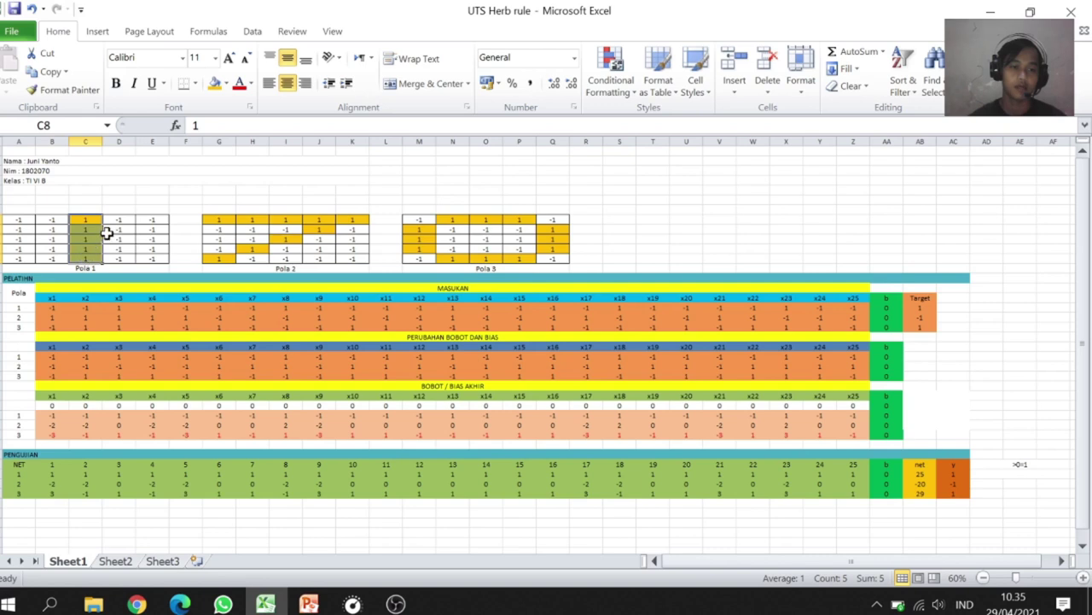
click(119, 239)
drag(213, 217, 342, 221)
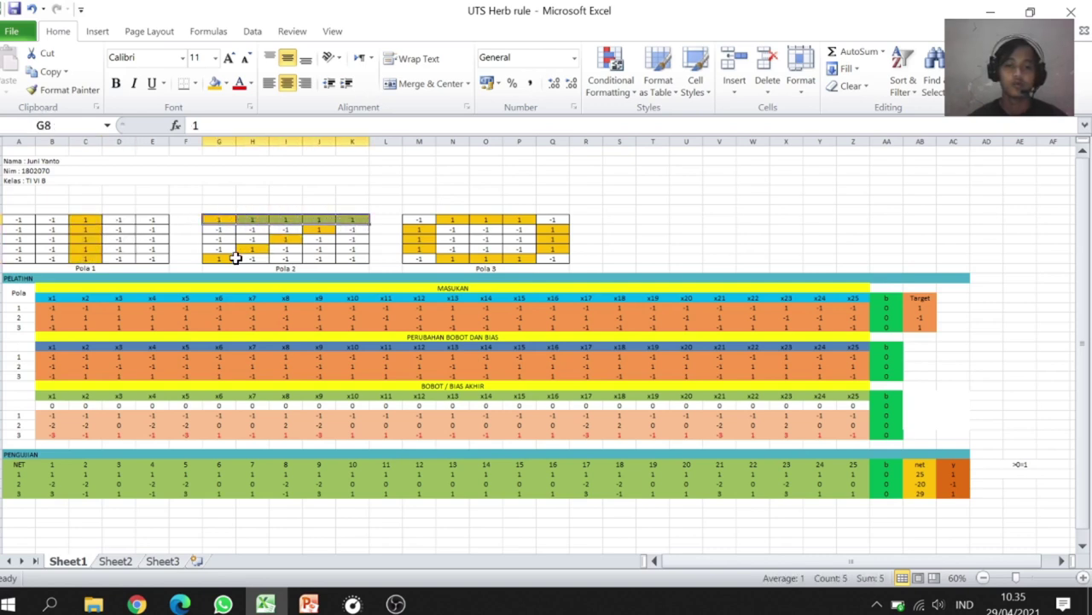
drag(417, 229, 516, 256)
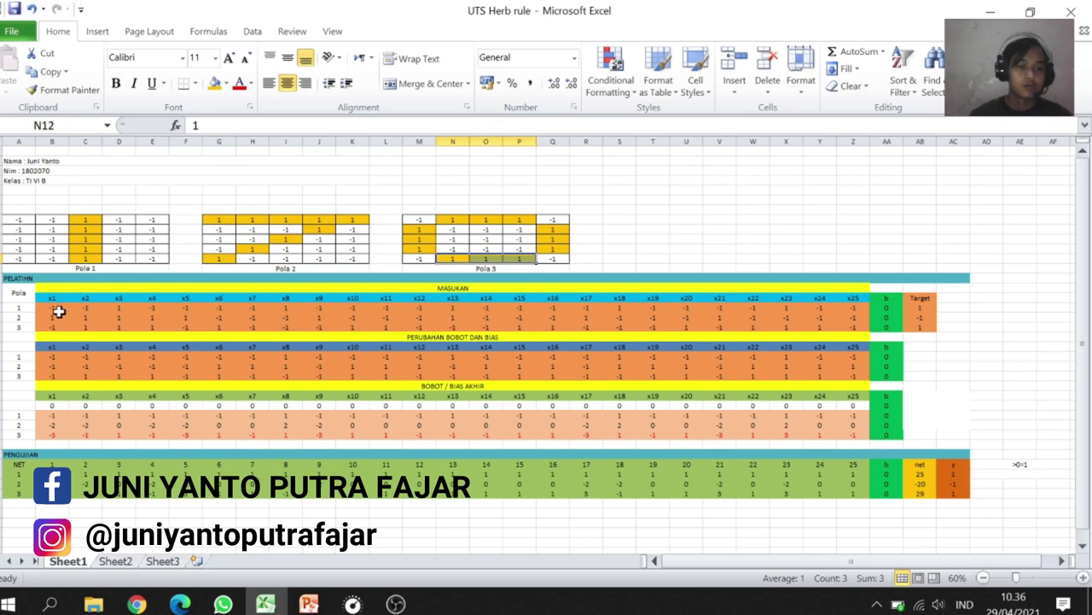
- Examine the Pola 1 grid from A8 to E12, going through its first row cell by cell
click(17, 222)
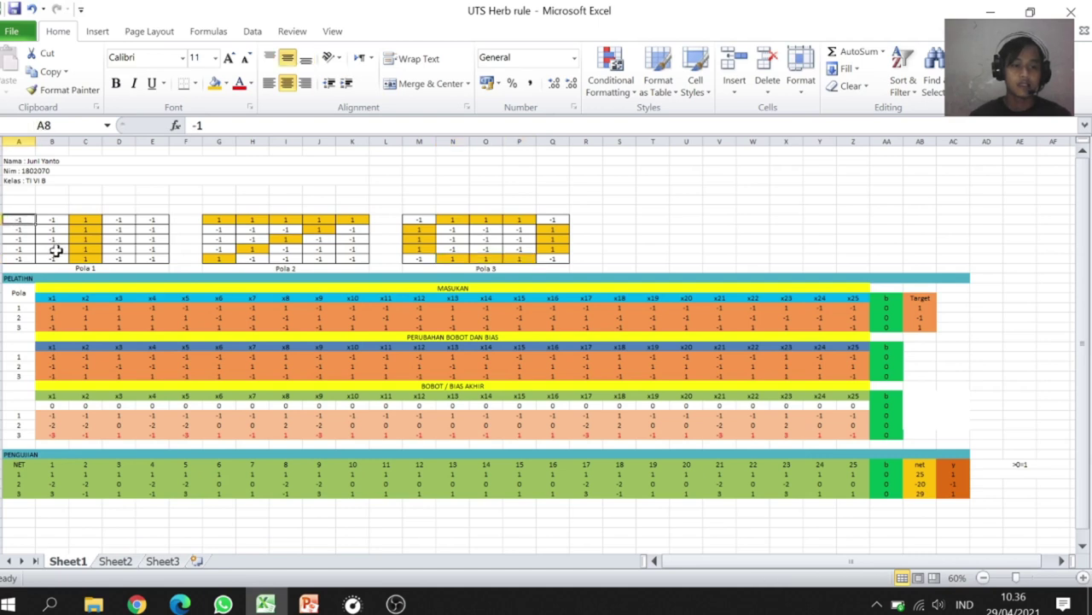
click(158, 260)
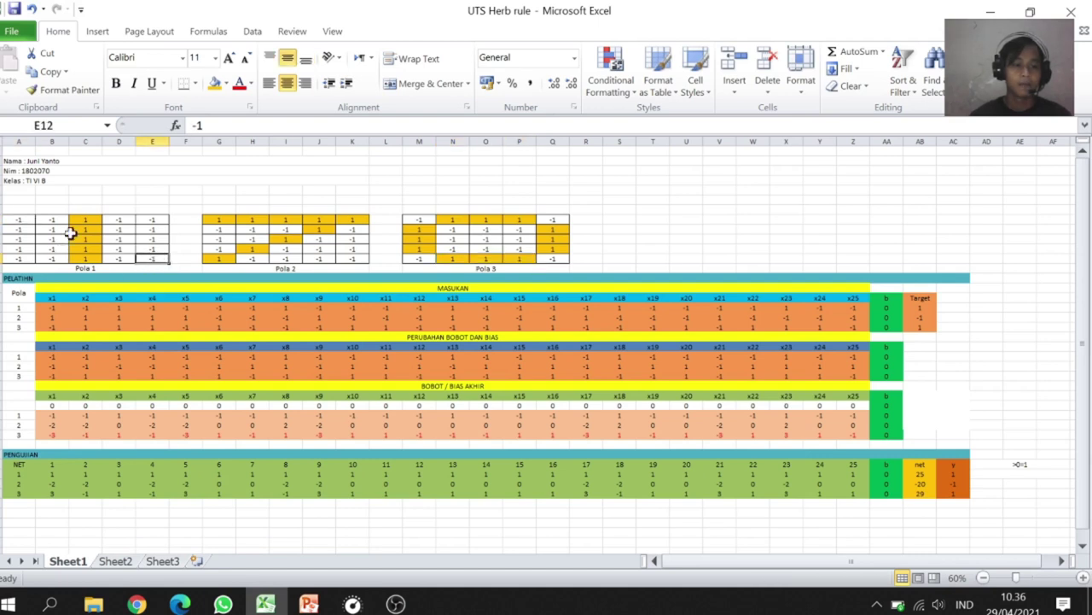
click(24, 222)
click(44, 223)
click(83, 220)
click(124, 218)
click(153, 220)
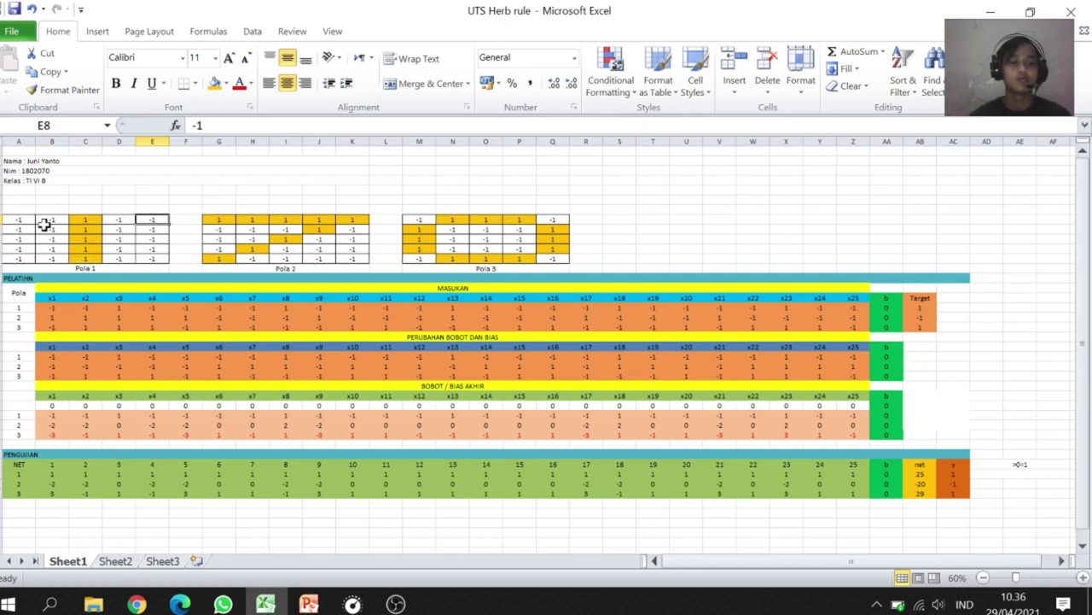
drag(22, 220, 147, 256)
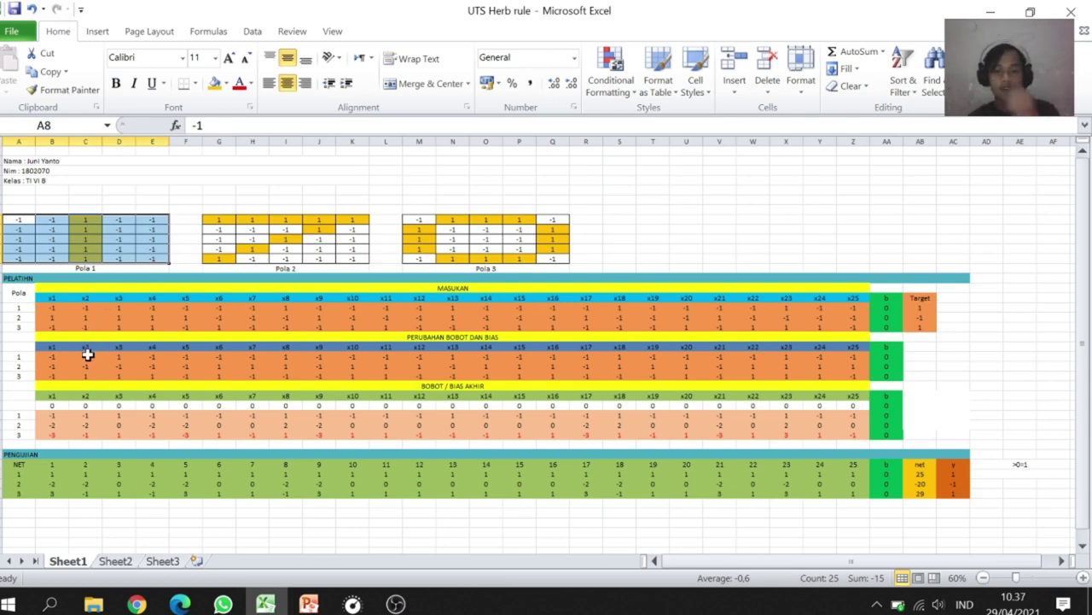
- Compare the first cells of the Pola 1 grid with the x1 to x3 inputs in row 1 of the MASUKAN table
click(45, 309)
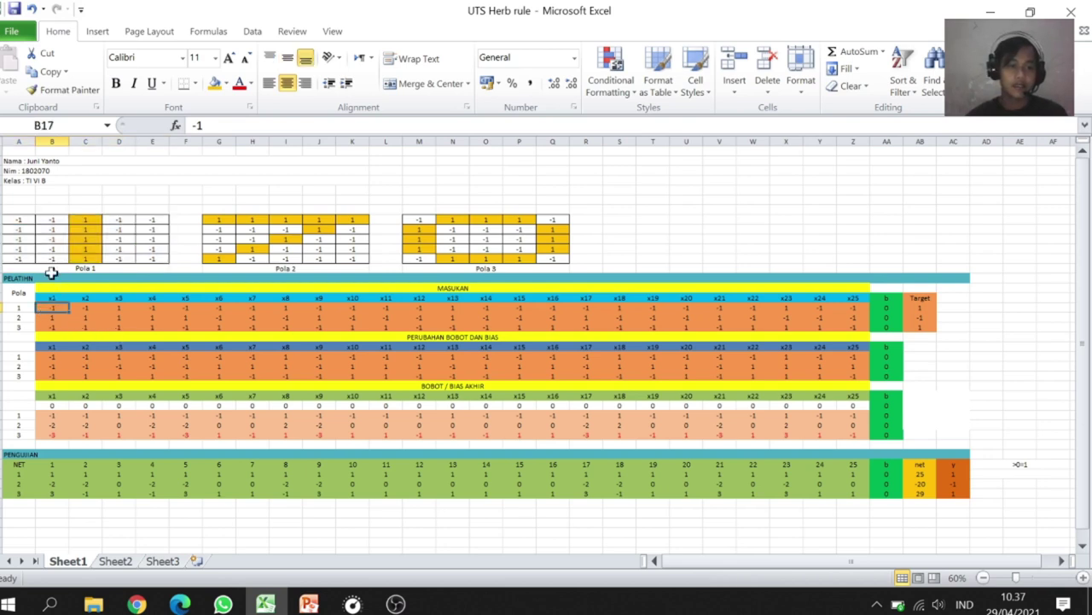
click(22, 221)
click(52, 221)
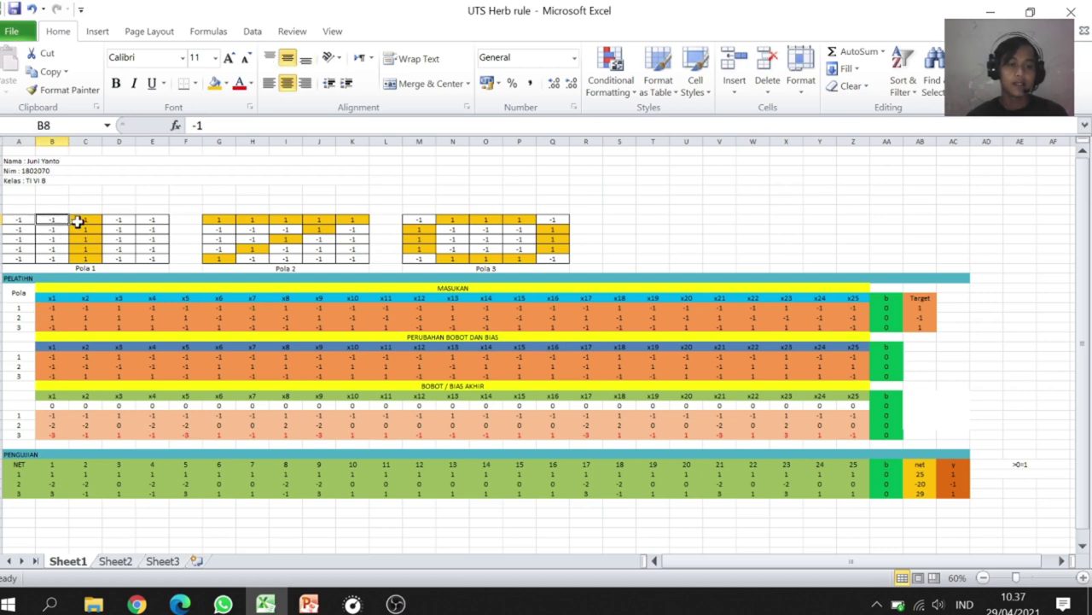
click(83, 220)
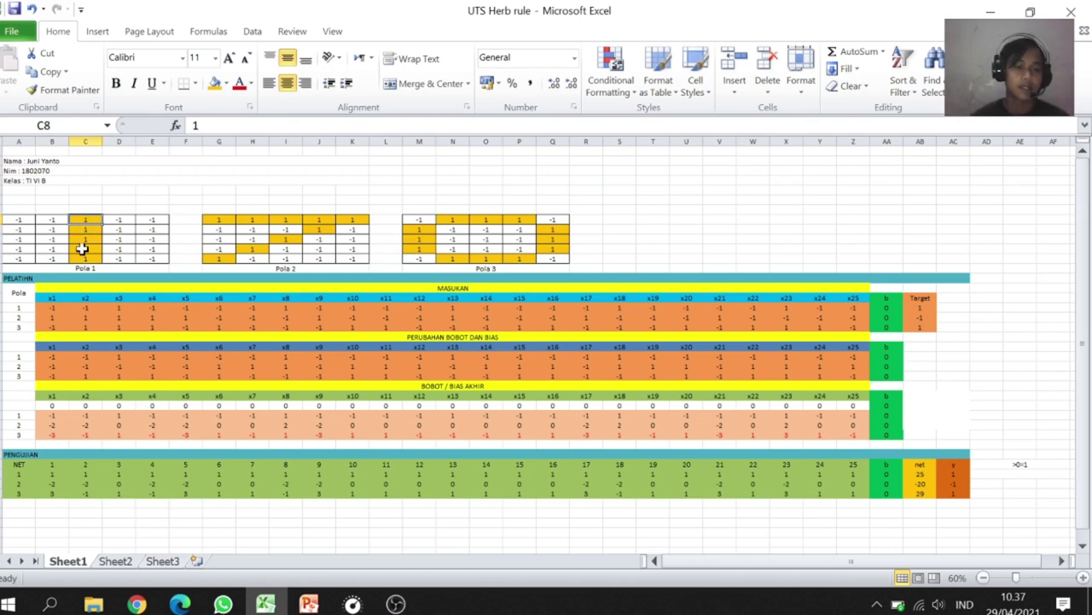
click(129, 309)
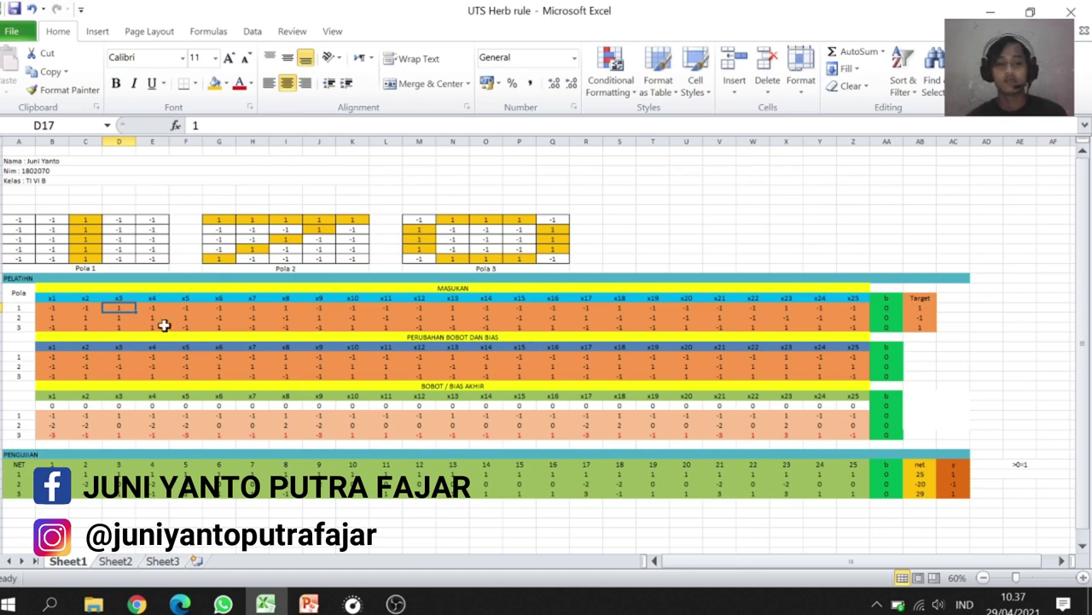
click(51, 311)
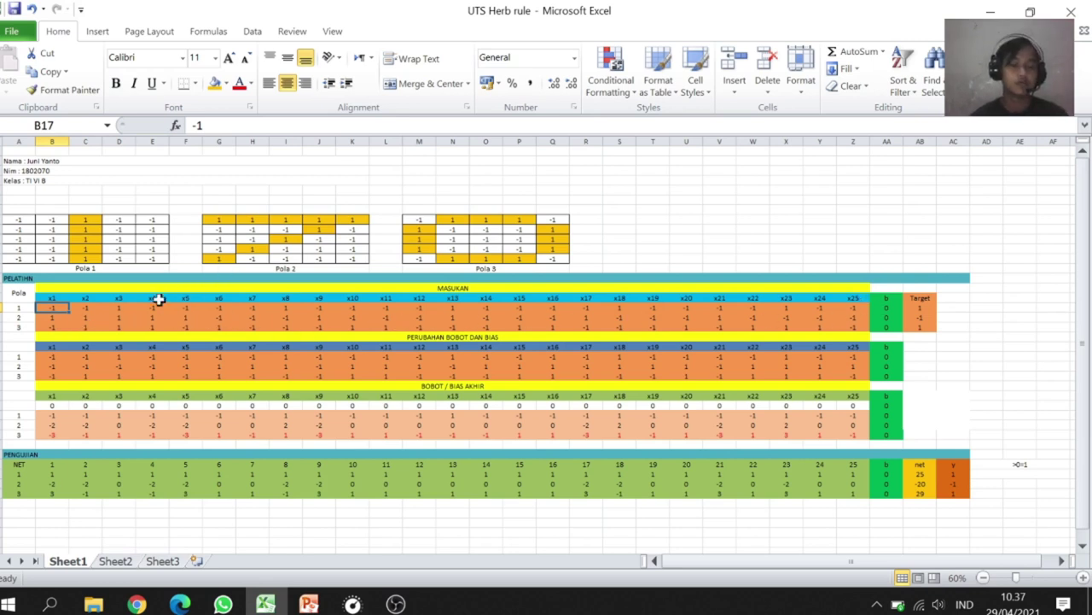
- Compare the Pola 2 and Pola 3 grids with rows 2 and 3 of the MASUKAN table, through x25
click(50, 318)
click(20, 317)
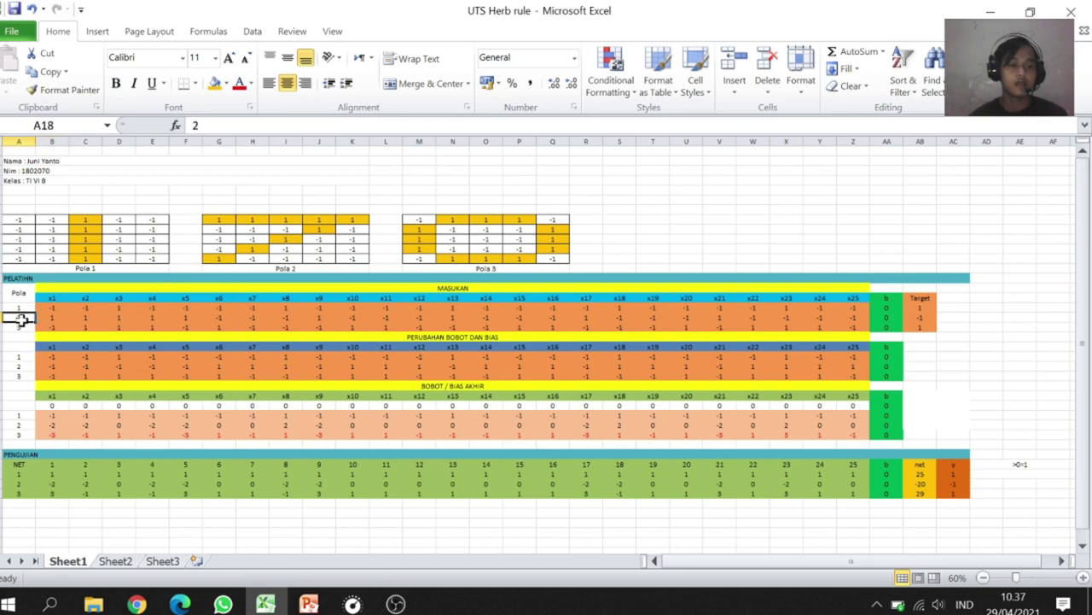
click(214, 224)
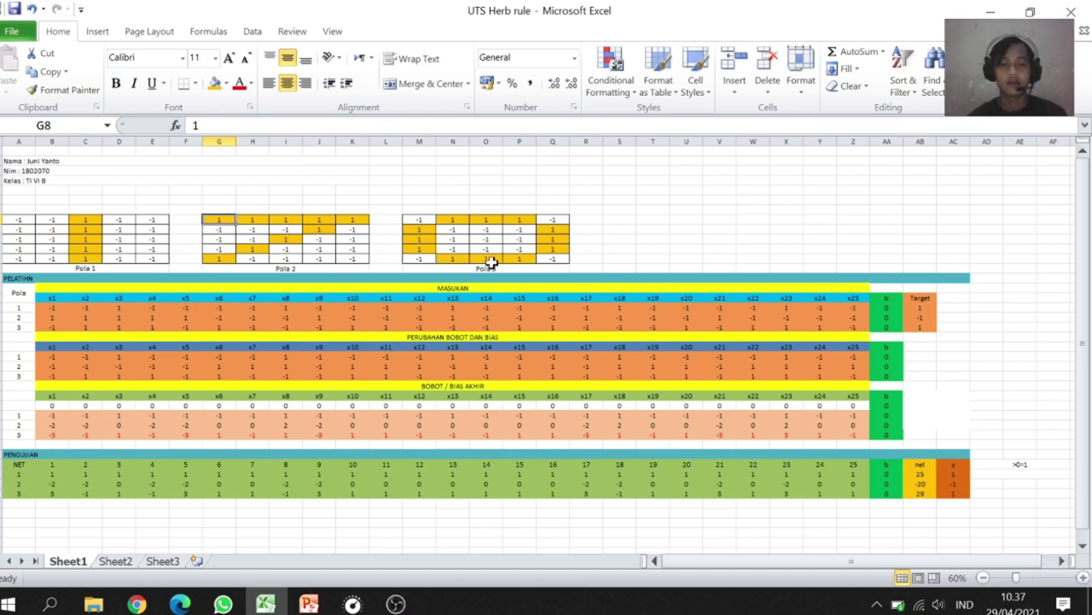
click(413, 221)
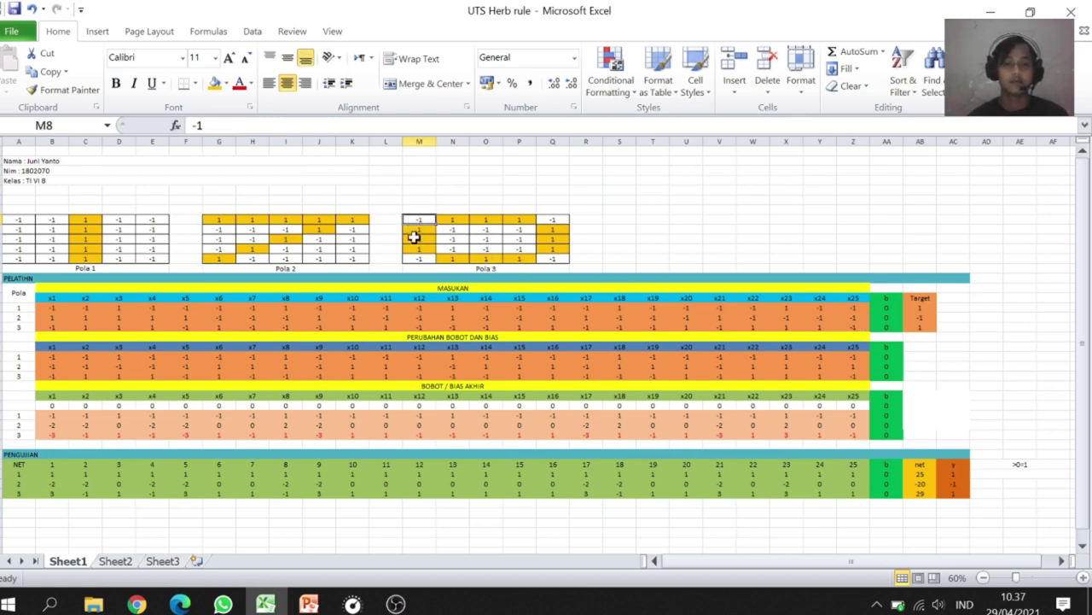
click(52, 325)
click(856, 329)
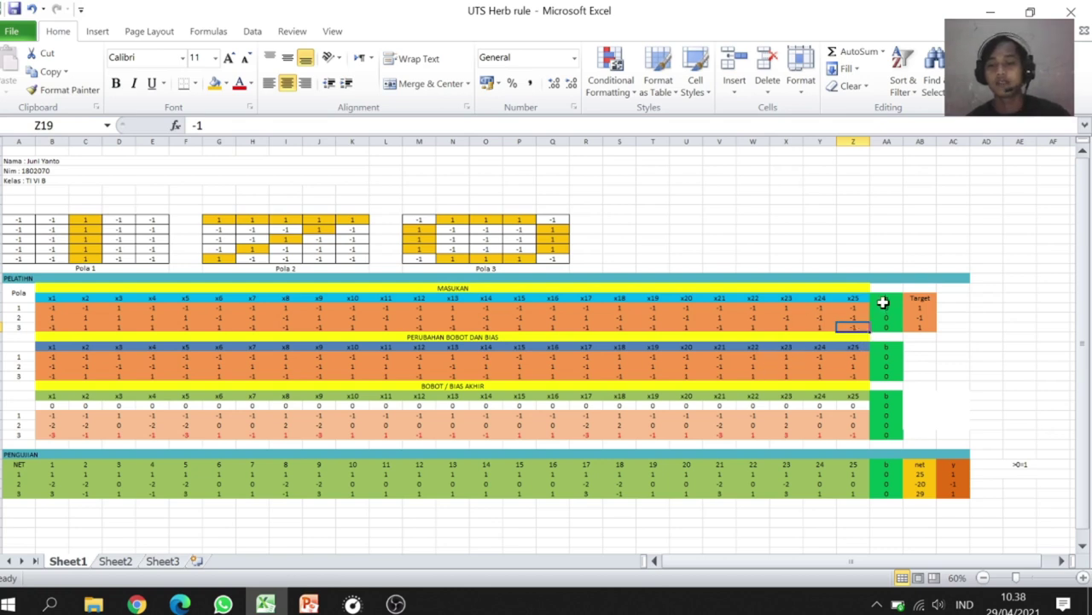
- Inspect the bias column b of the MASUKAN table, including its value for pattern 1
click(886, 299)
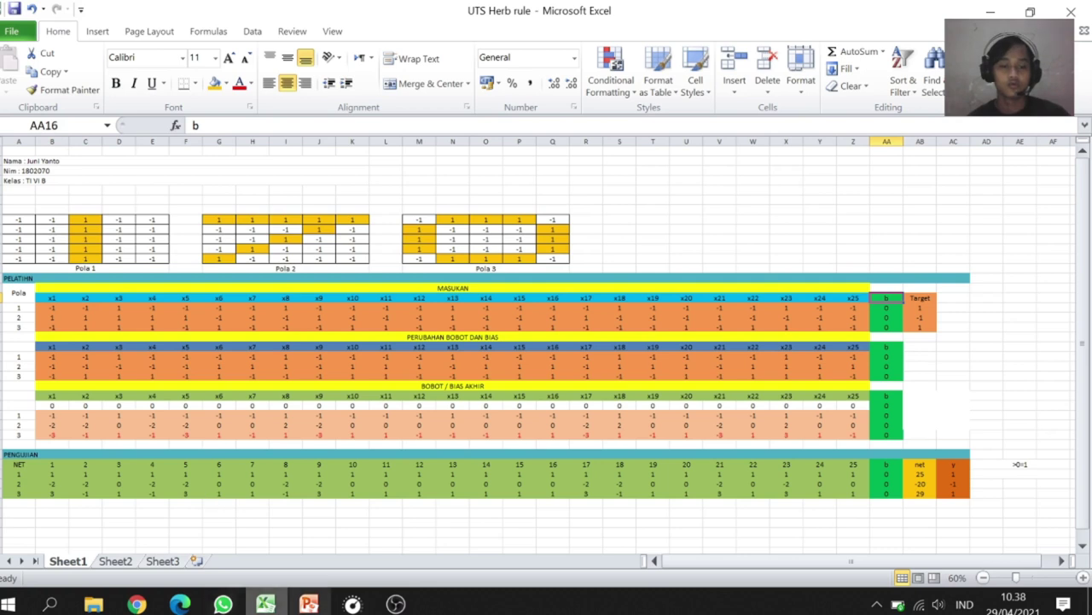
click(883, 308)
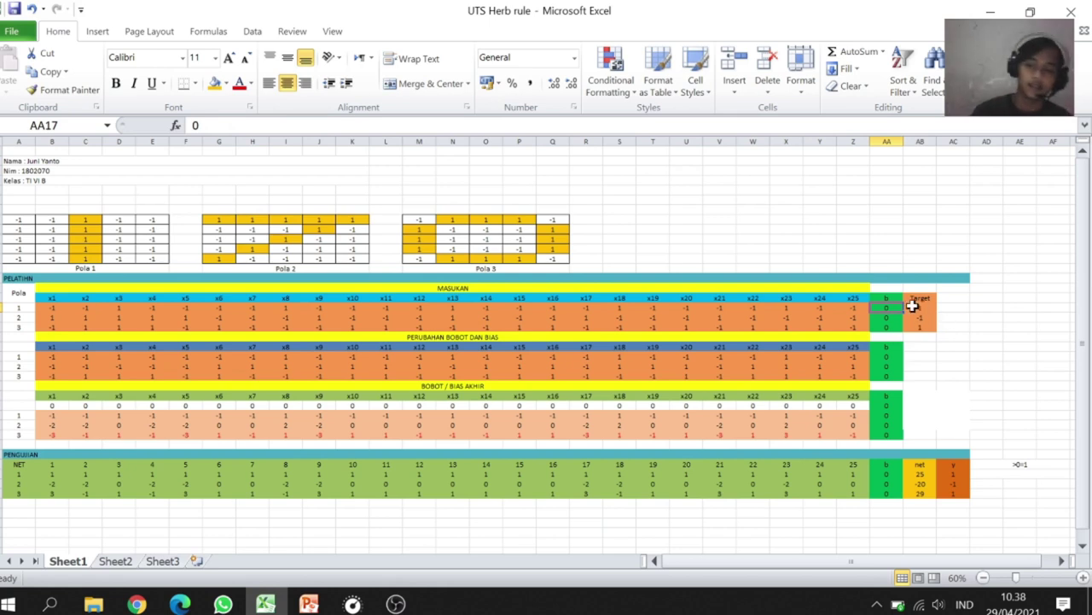
scroll(890, 316, down, 1)
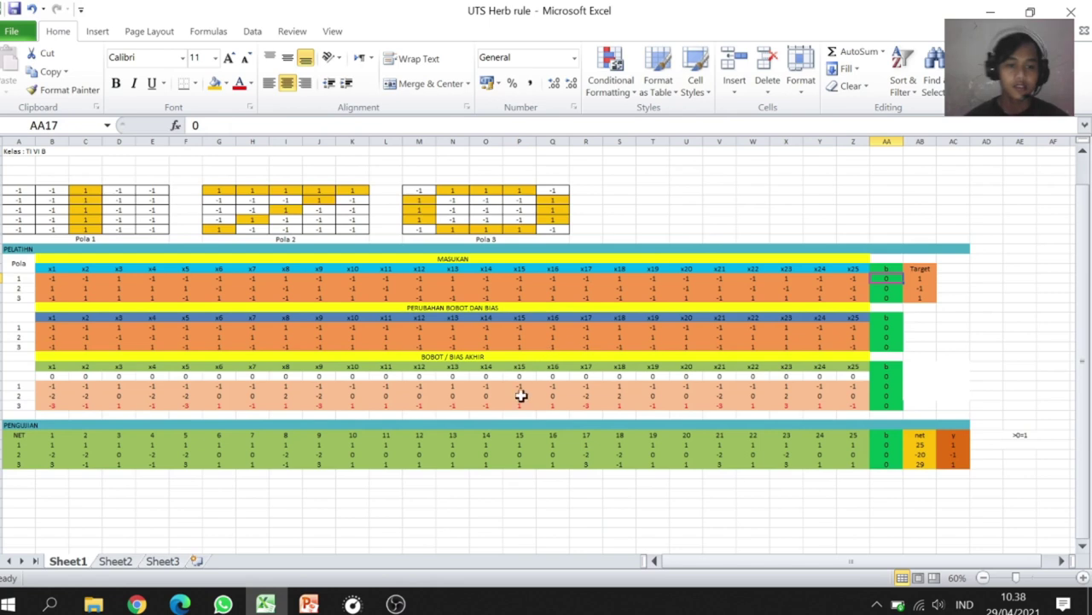
click(654, 560)
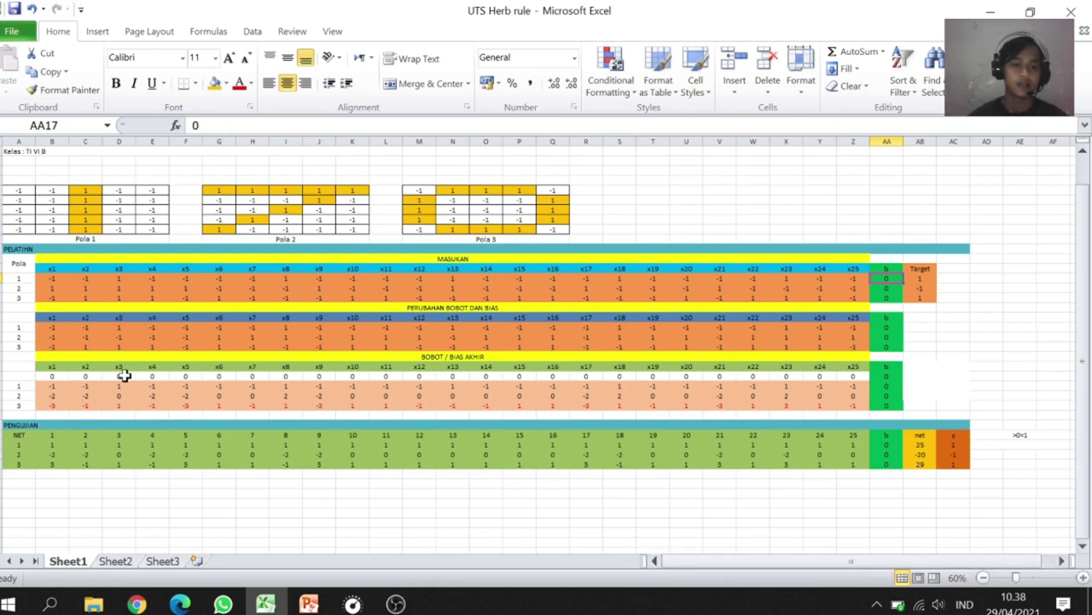
- Inspect the x1 weight-change formulas for all three patterns in the PERUBAHAN BOBOT DAN BIAS table, along with the Target value for pattern 2
click(52, 326)
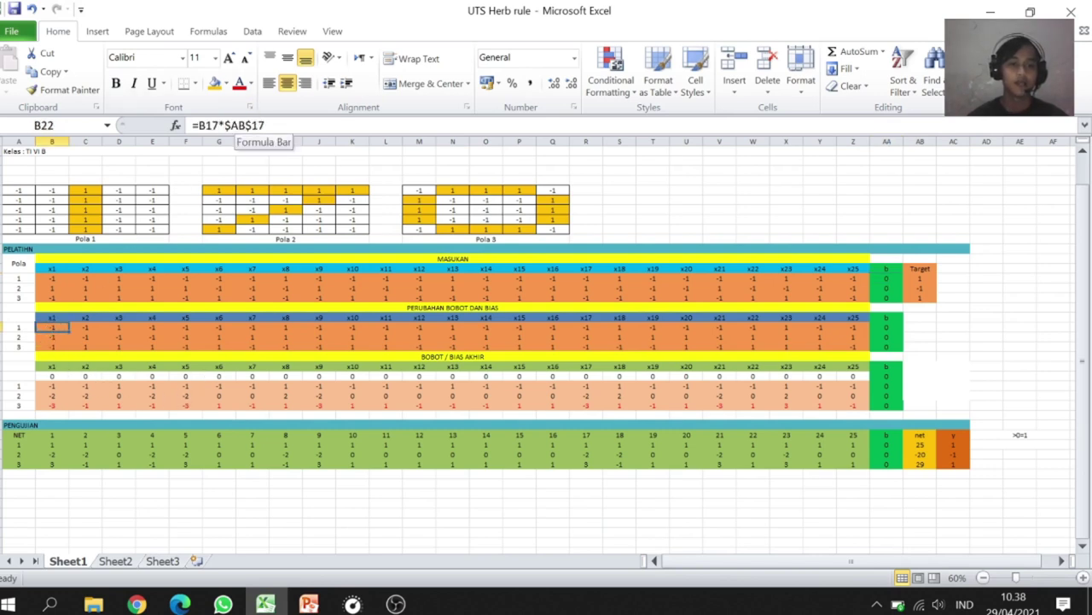
click(242, 126)
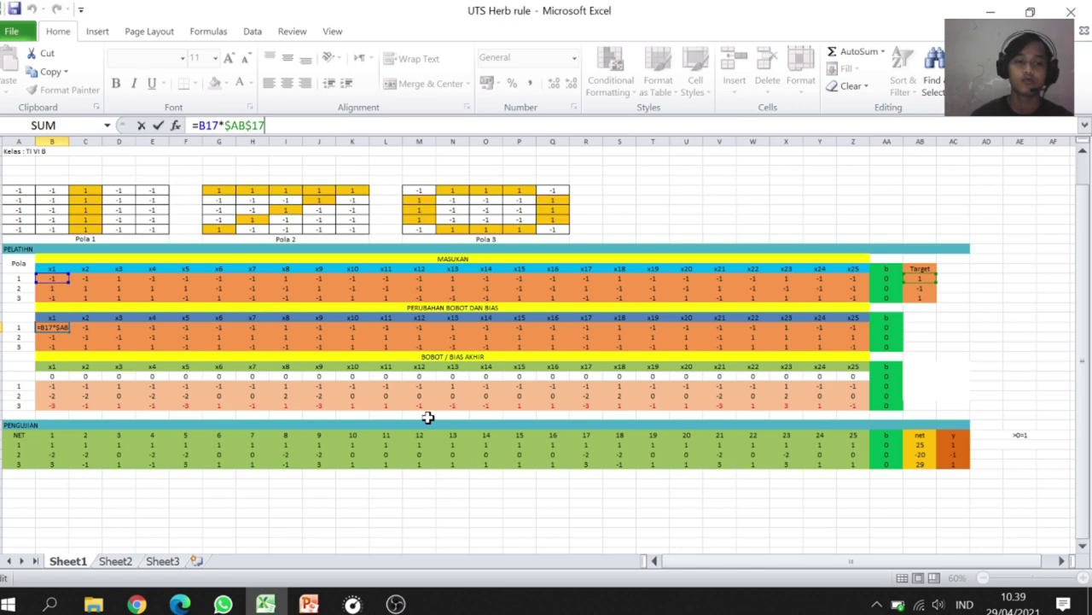
key(Return)
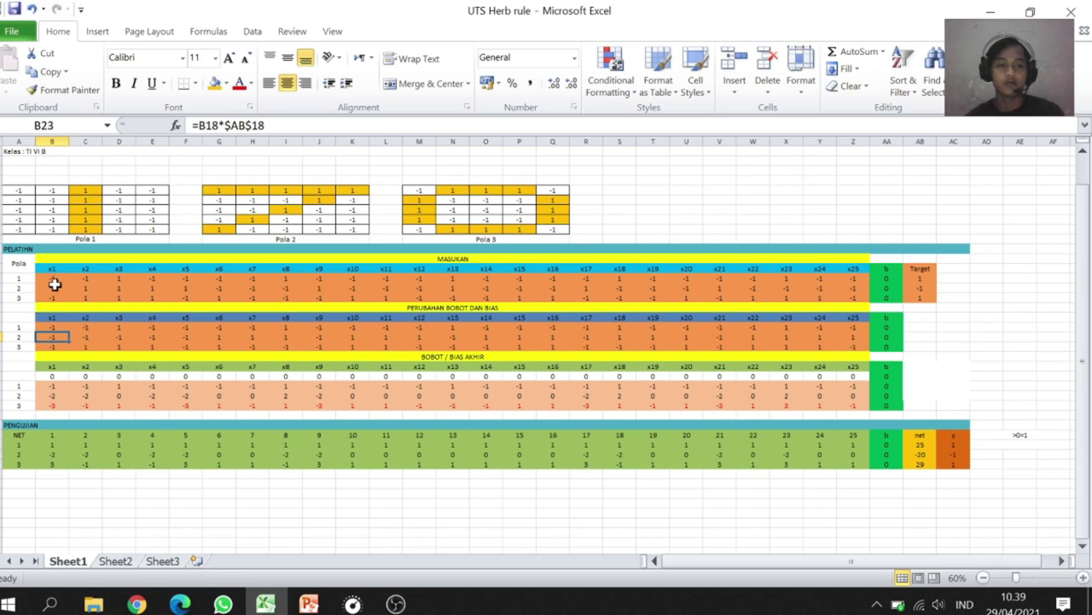
click(922, 287)
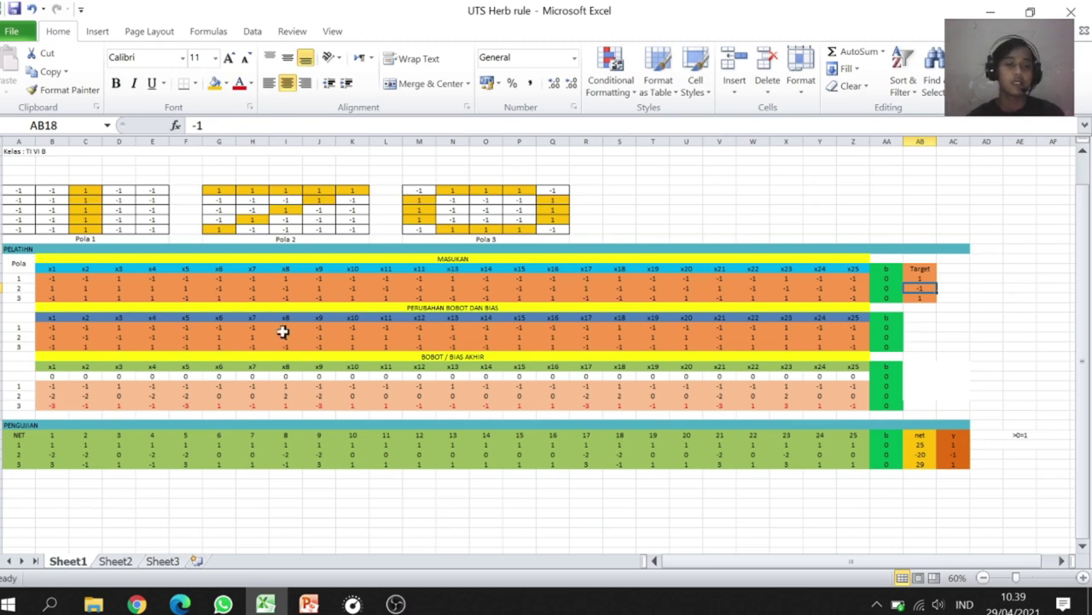
click(43, 347)
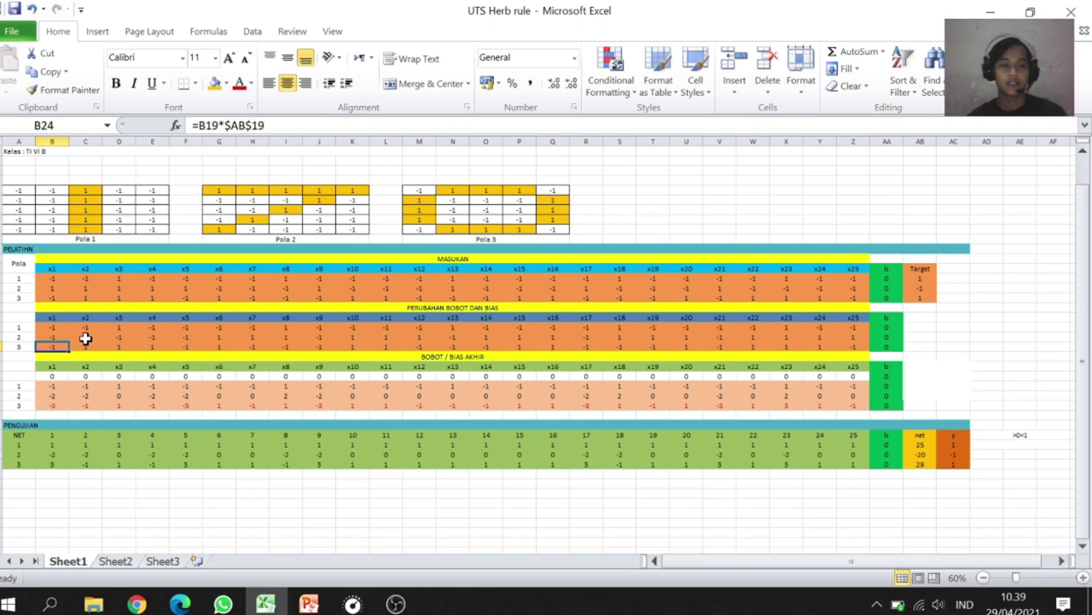
click(552, 348)
click(51, 346)
- Inspect the bias-change formulas in column b of the PERUBAHAN BOBOT DAN BIAS table
click(887, 324)
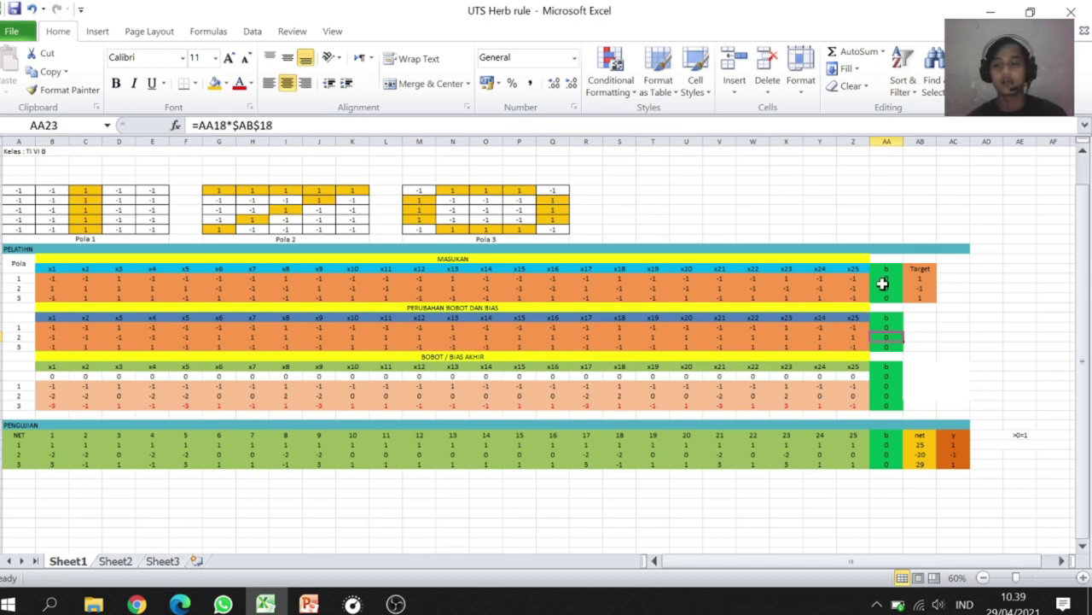
click(890, 346)
click(892, 336)
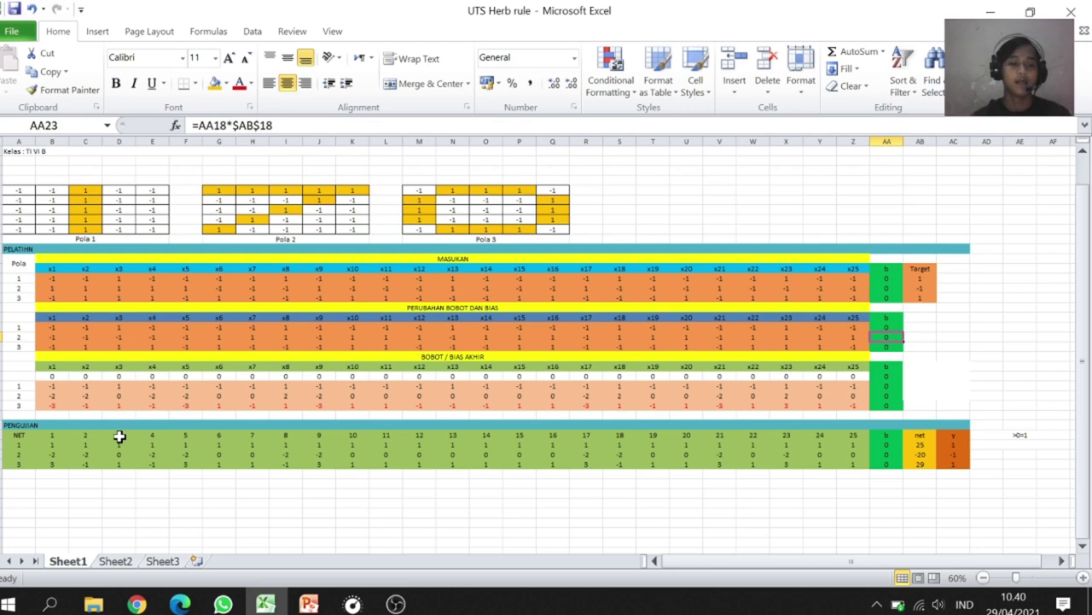
- Check the starting weights in the BOBOT / BIAS AKHIR table against the assignment slide in PowerPoint, and return to the Excel workbook
click(53, 373)
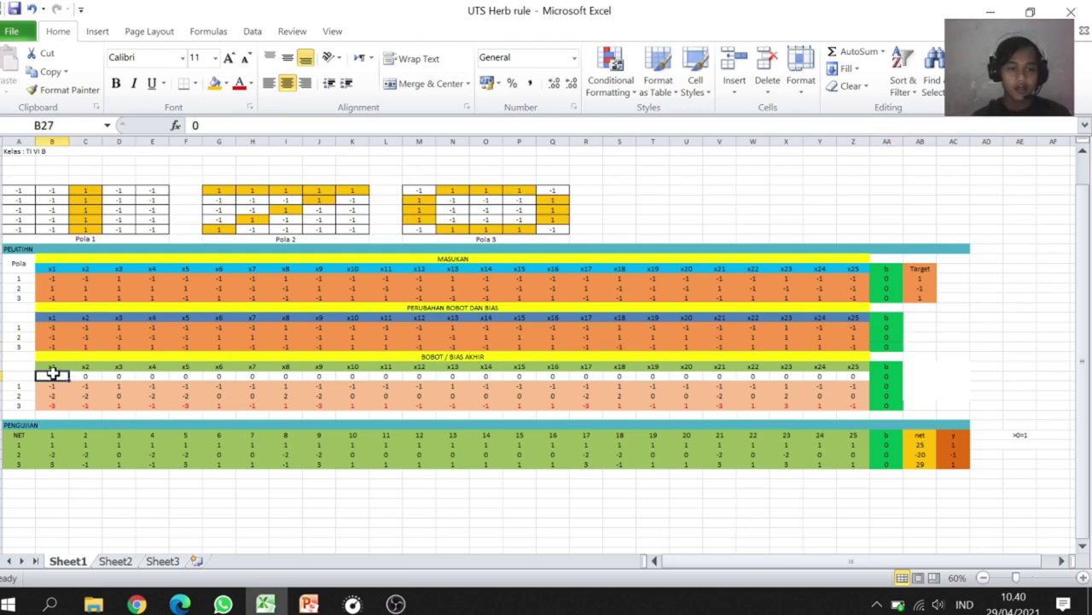
click(90, 376)
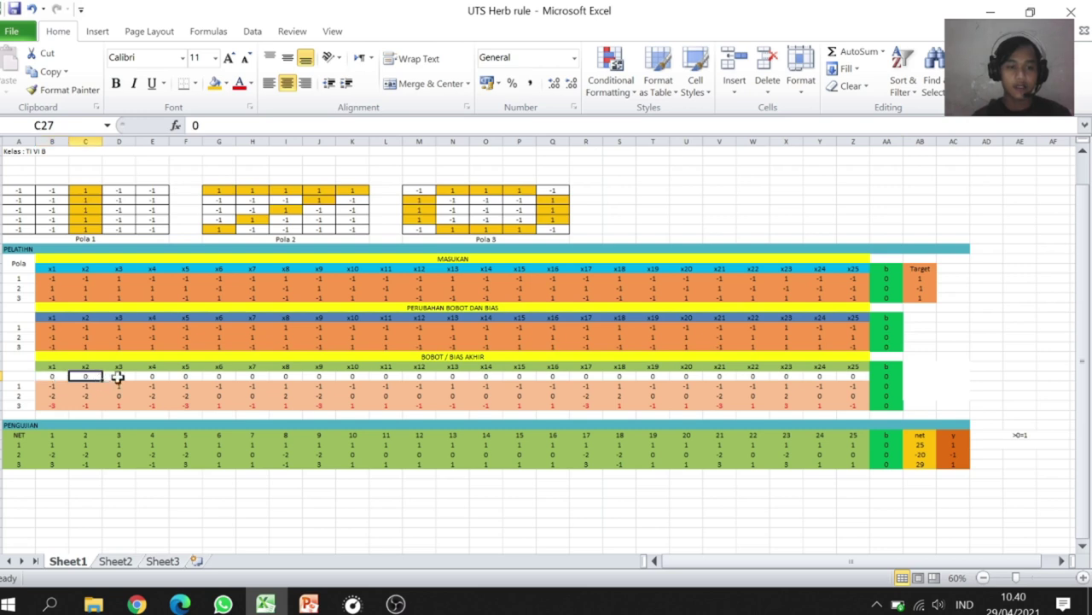
click(309, 604)
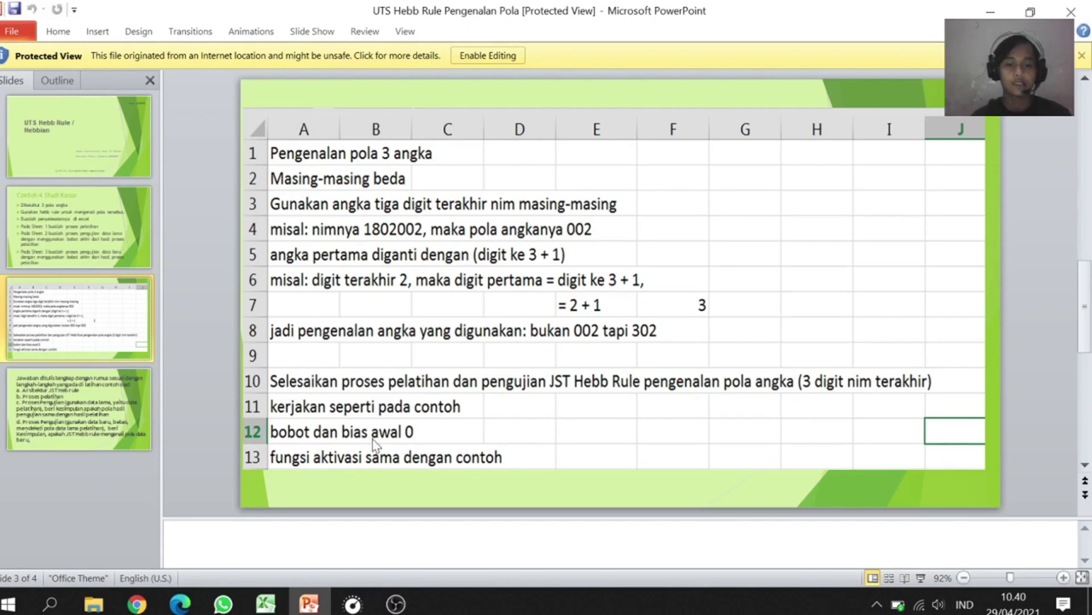
click(353, 604)
click(353, 603)
click(265, 604)
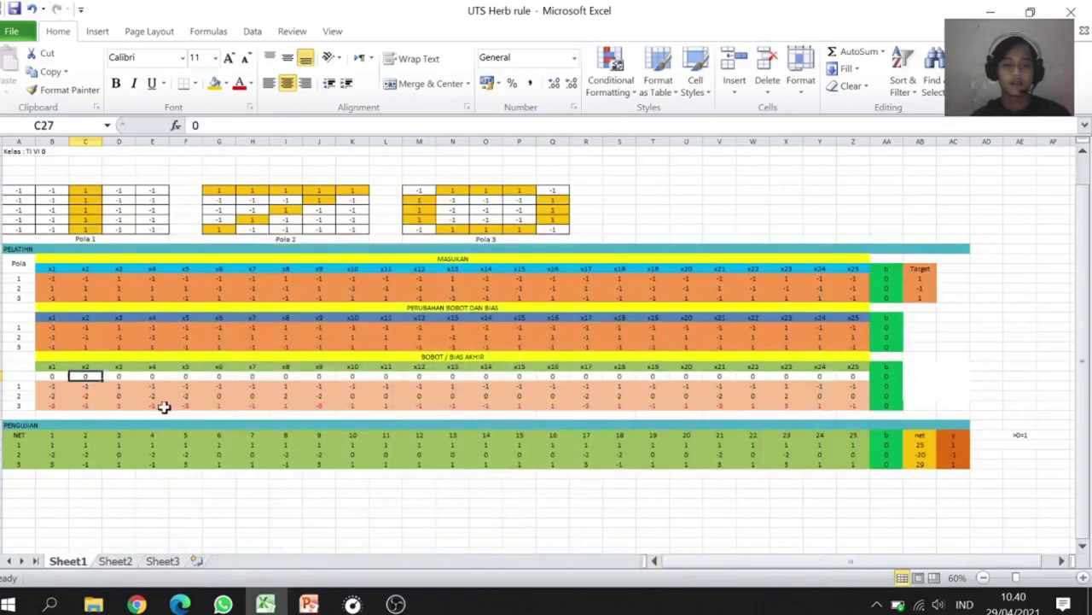
- Highlight the MASUKAN bias column and the starting weights row of the BOBOT / BIAS AKHIR table for review
drag(886, 268, 890, 297)
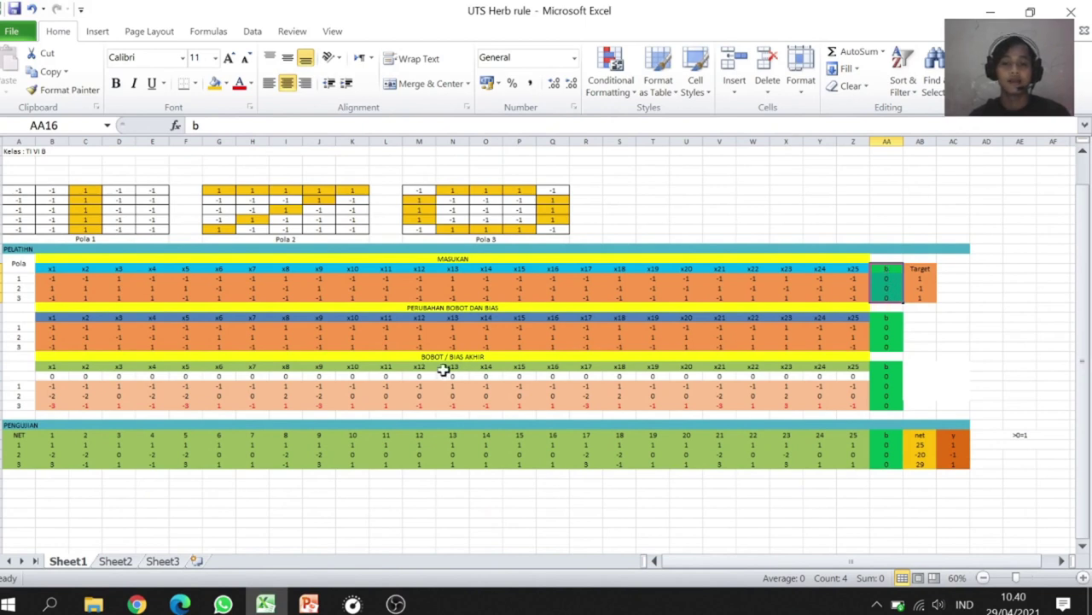
drag(48, 377, 756, 361)
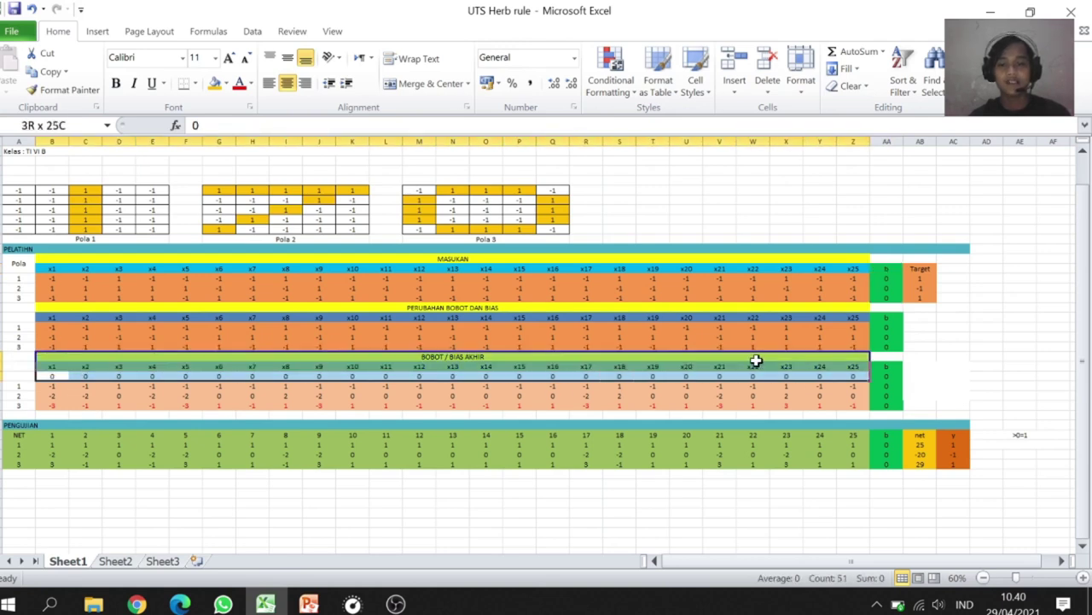
- Inspect the references in pattern 1's x1 formula in the BOBOT / BIAS AKHIR table, and check the x1 starting weight
click(854, 375)
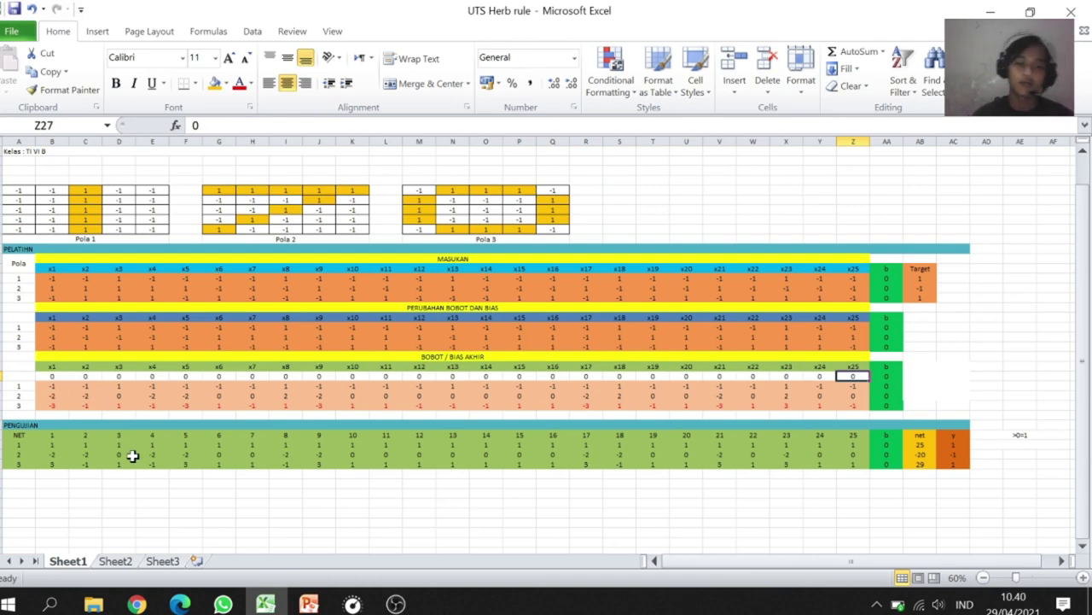
click(53, 386)
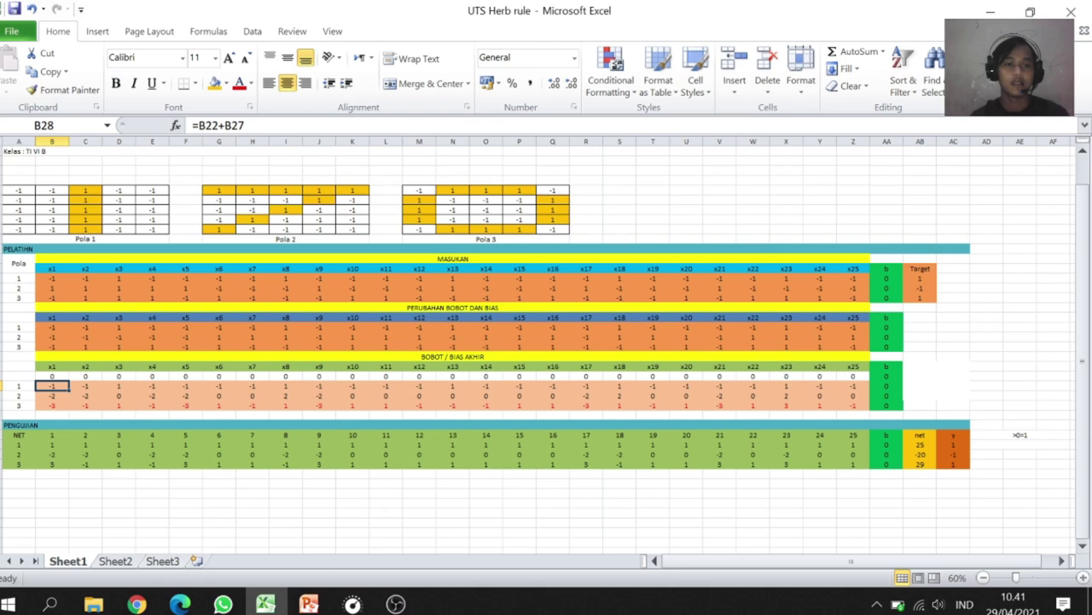
click(217, 126)
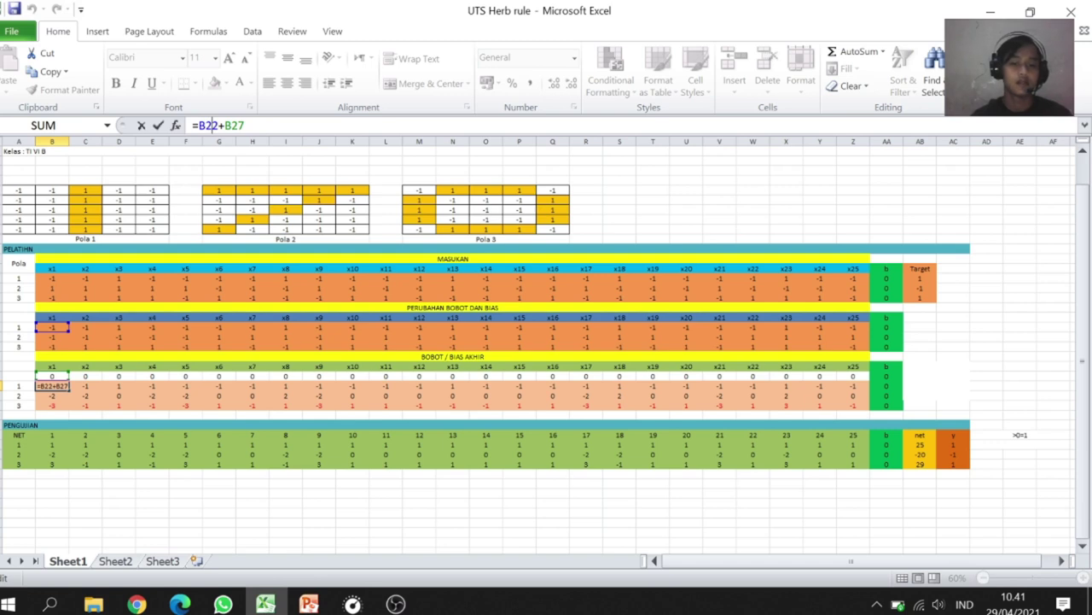
click(81, 379)
click(46, 373)
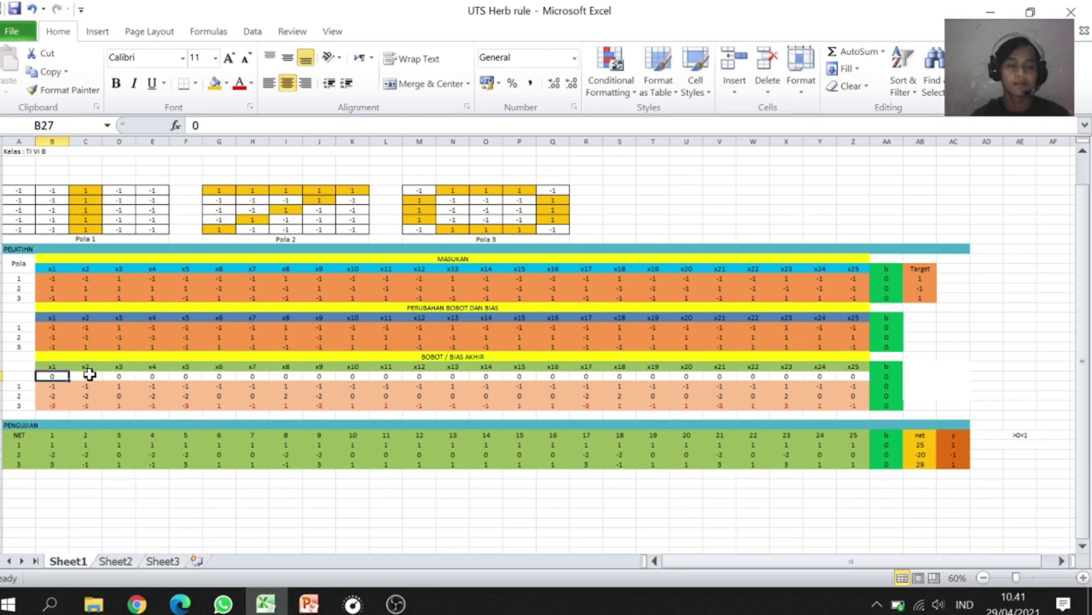
- Compare the x1 and x2 starting weights with pattern 1's x1 final weight, and trace that weight's formula references again
click(89, 373)
click(56, 373)
click(48, 385)
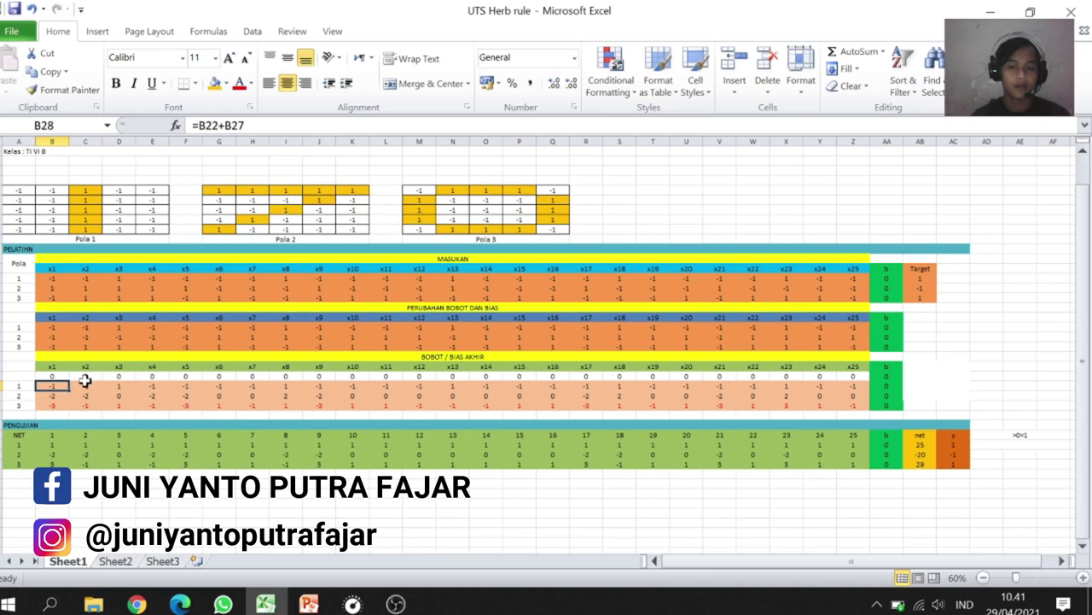
click(52, 374)
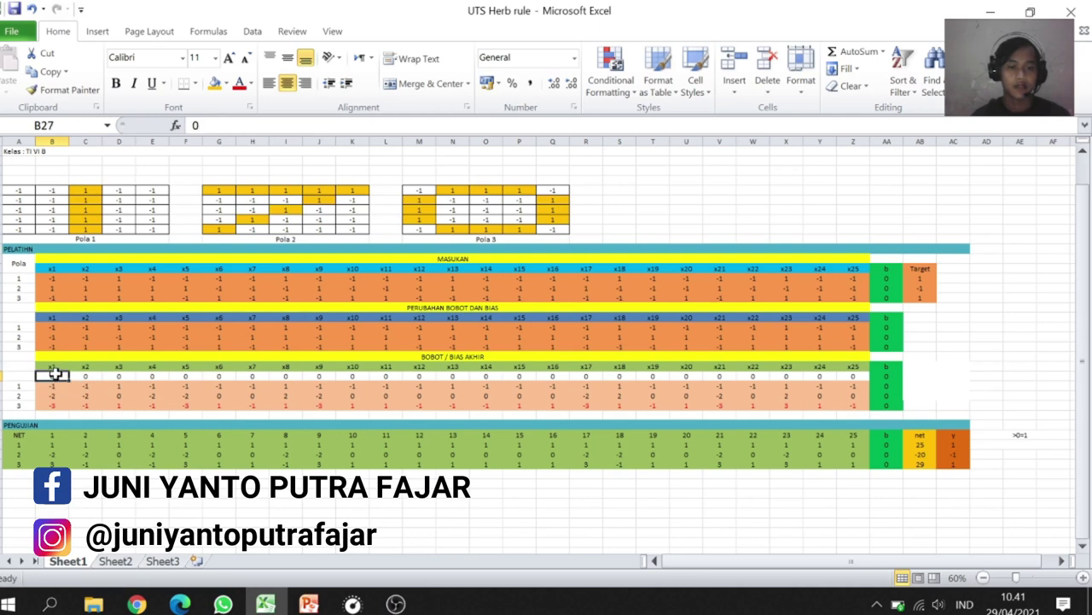
click(51, 385)
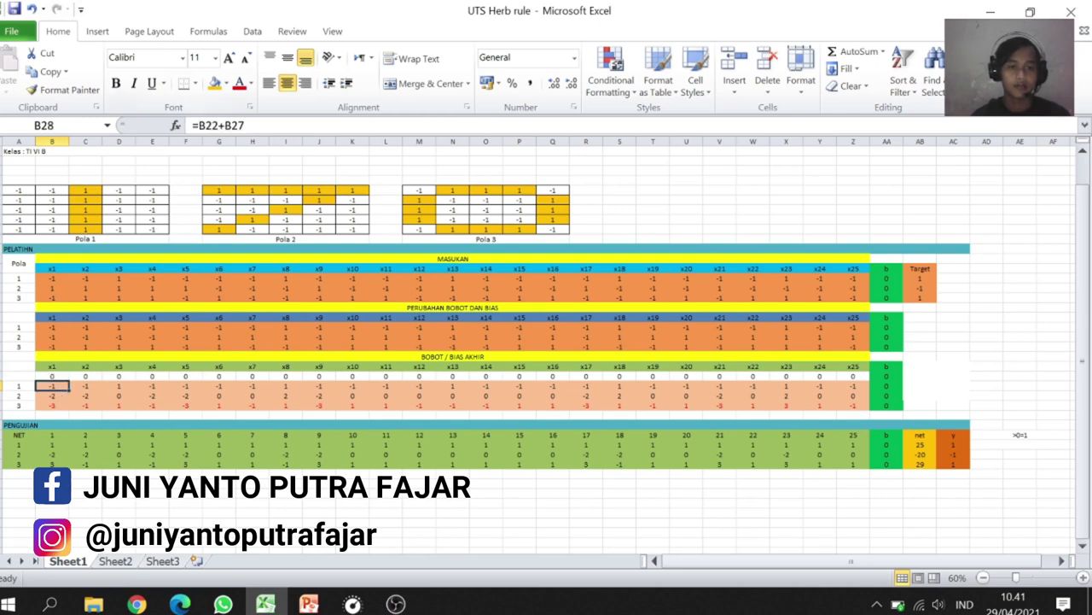
double_click(51, 385)
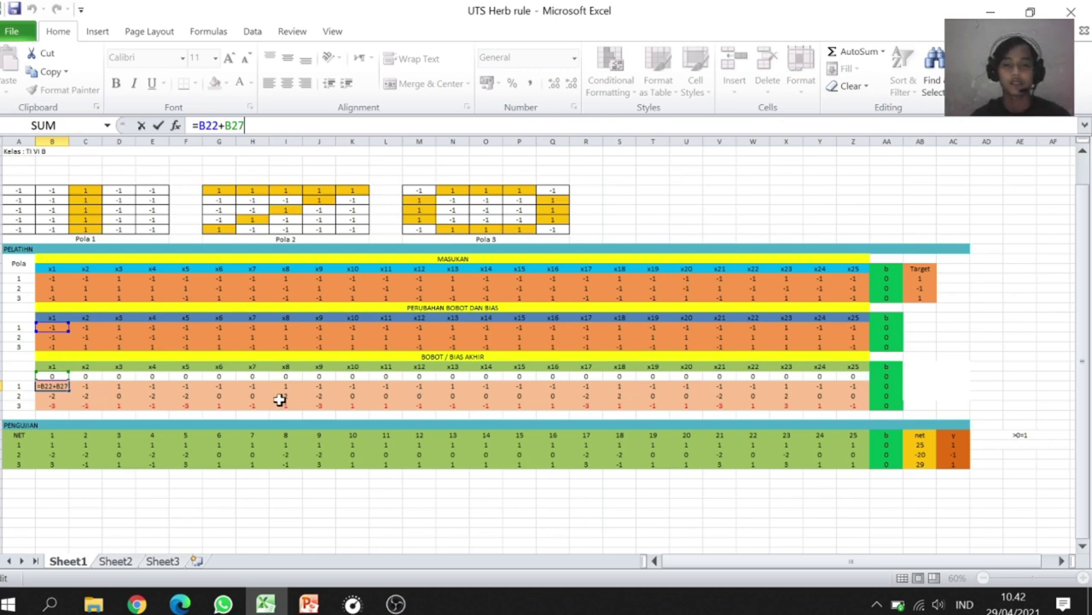
- Inspect pattern 1's final weight formulas for x1, x2 and bias b, and highlight its x1 to x25 weights
click(85, 385)
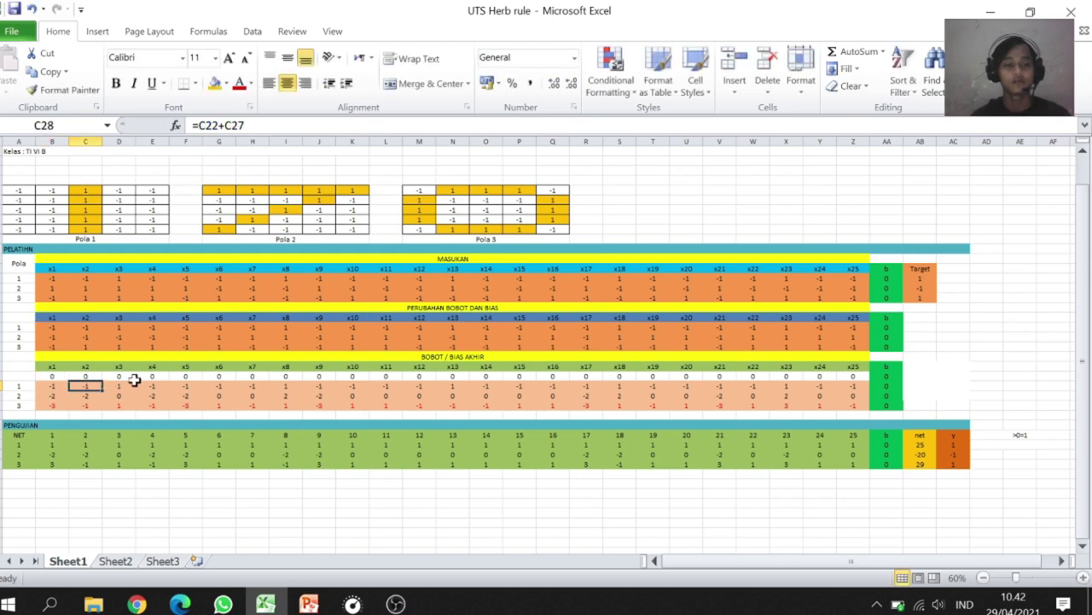
click(53, 388)
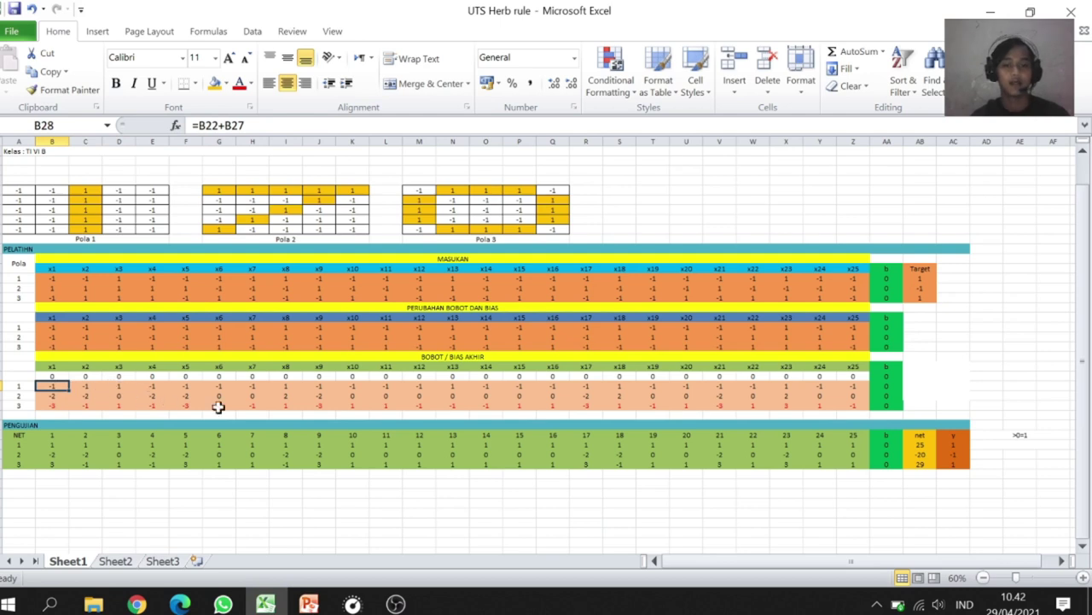
click(888, 386)
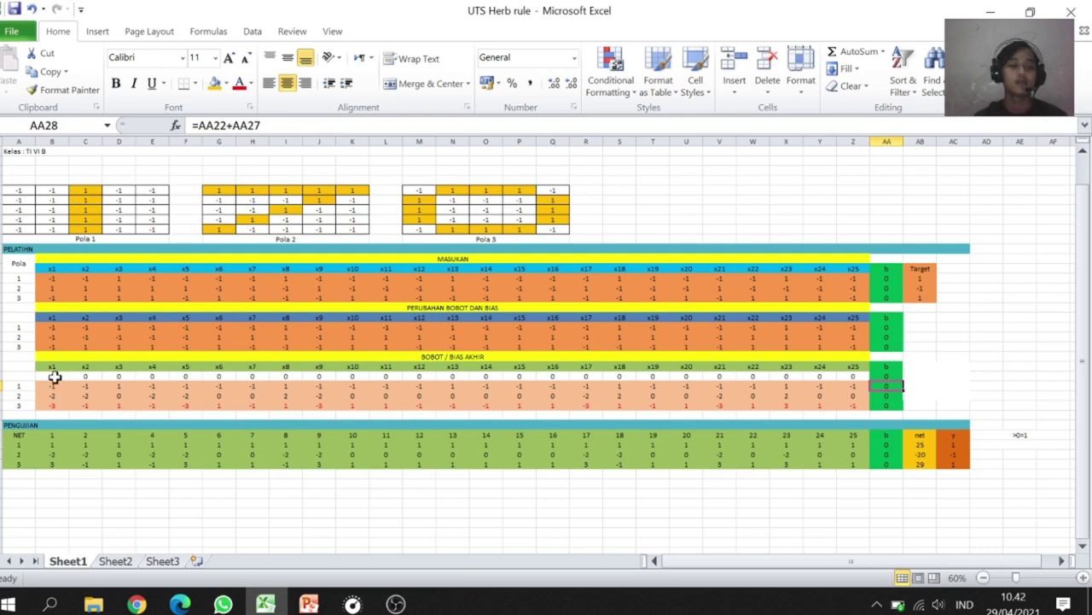
click(53, 385)
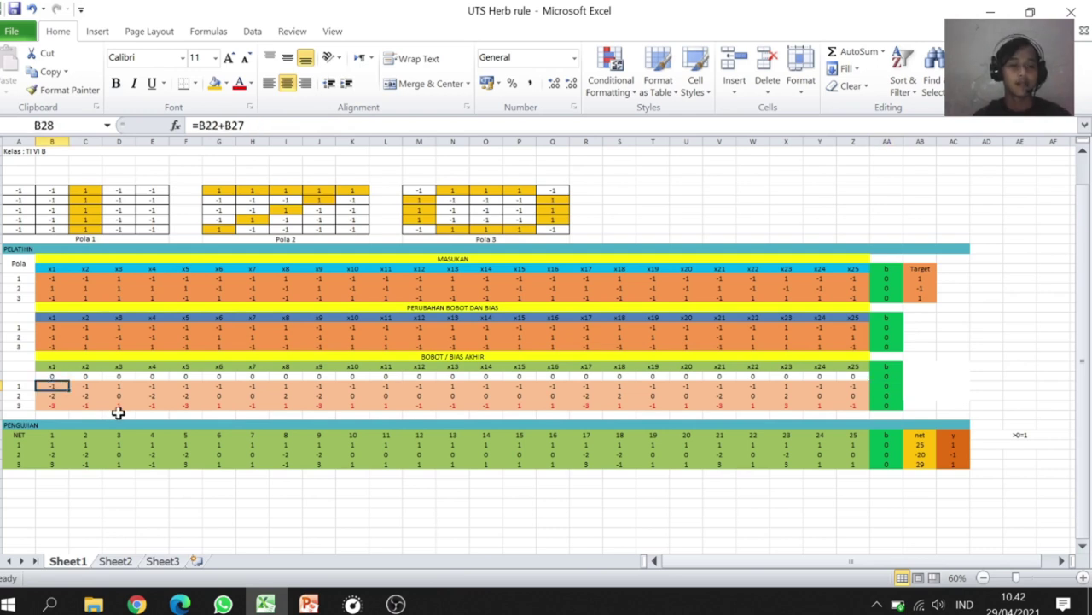
drag(51, 385, 857, 388)
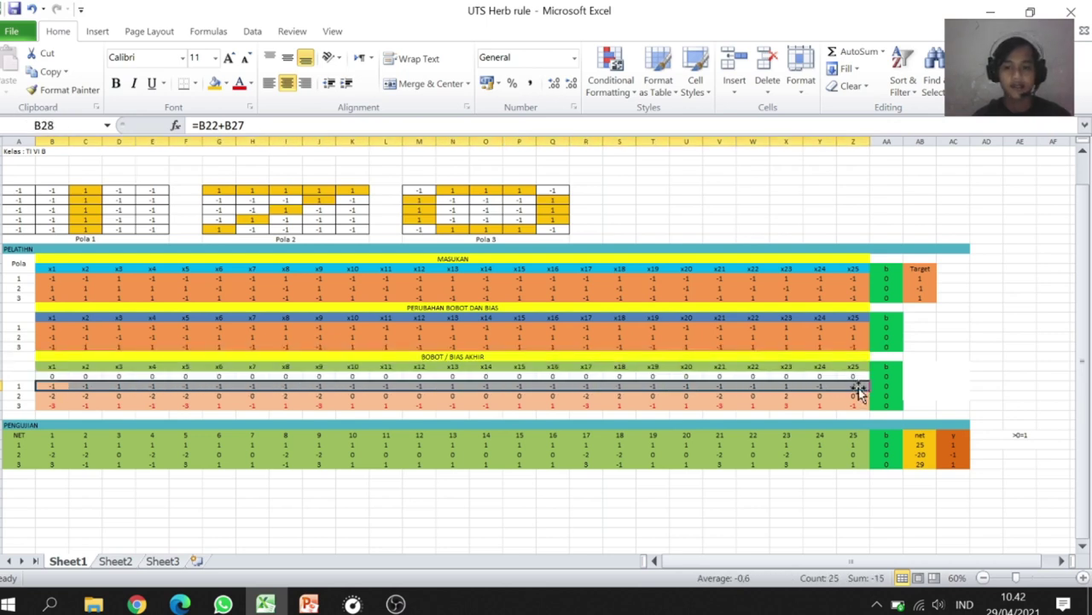
click(595, 386)
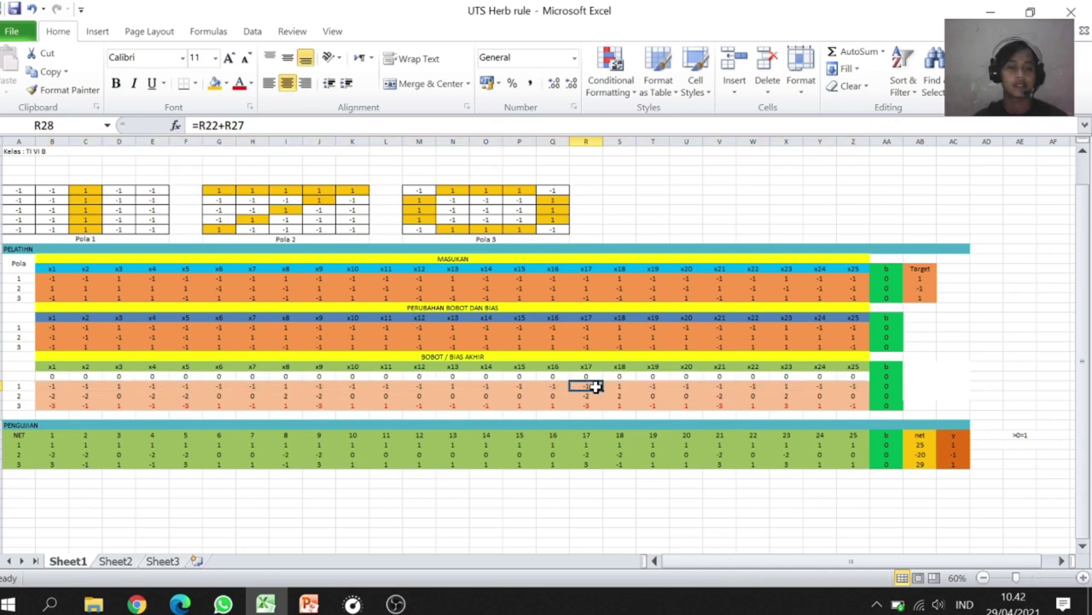
- Trace the references in pattern 2's x1 formula in the BOBOT / BIAS AKHIR table, comparing it with pattern 1's x1 weight
click(60, 397)
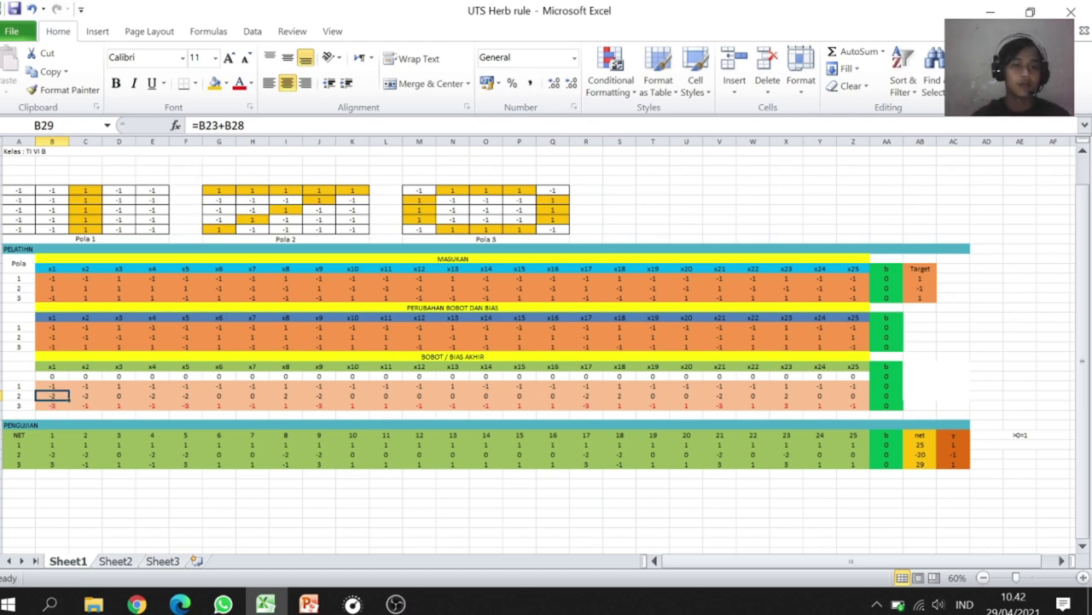
key(F2)
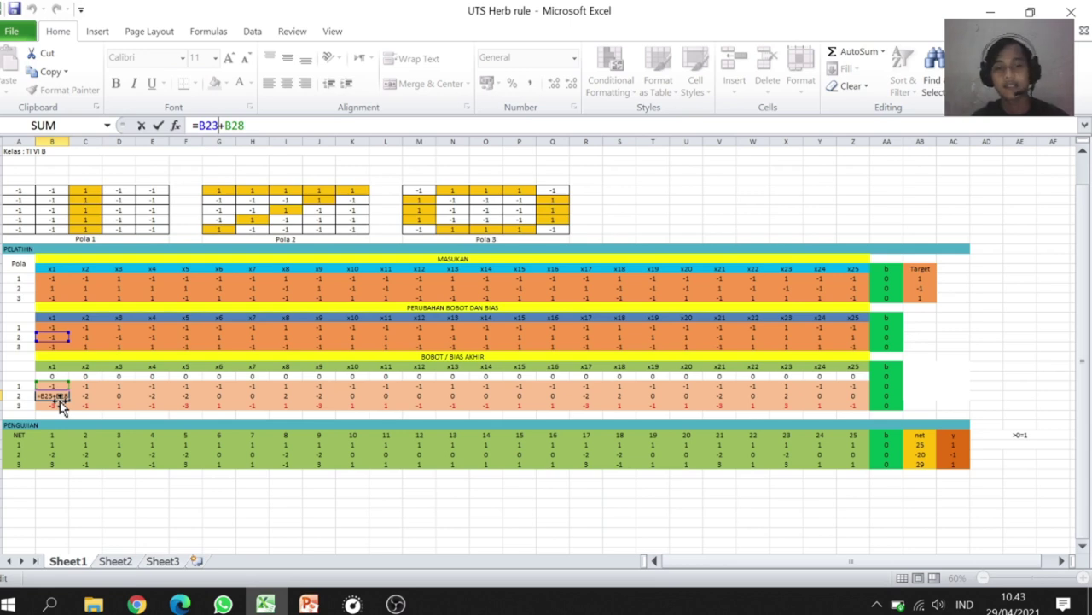
click(244, 125)
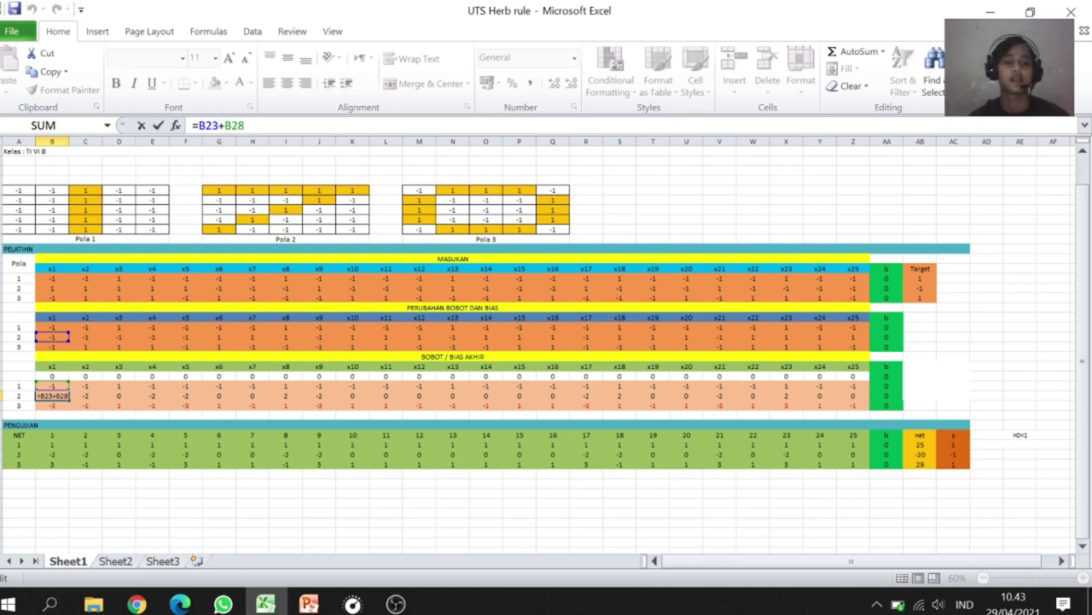
key(Return)
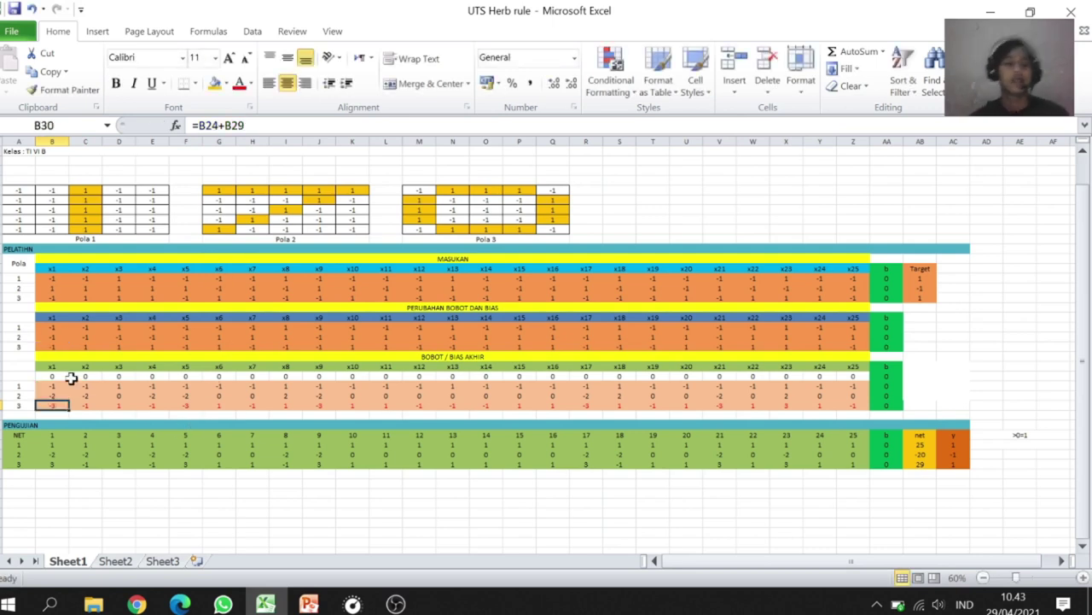
click(42, 395)
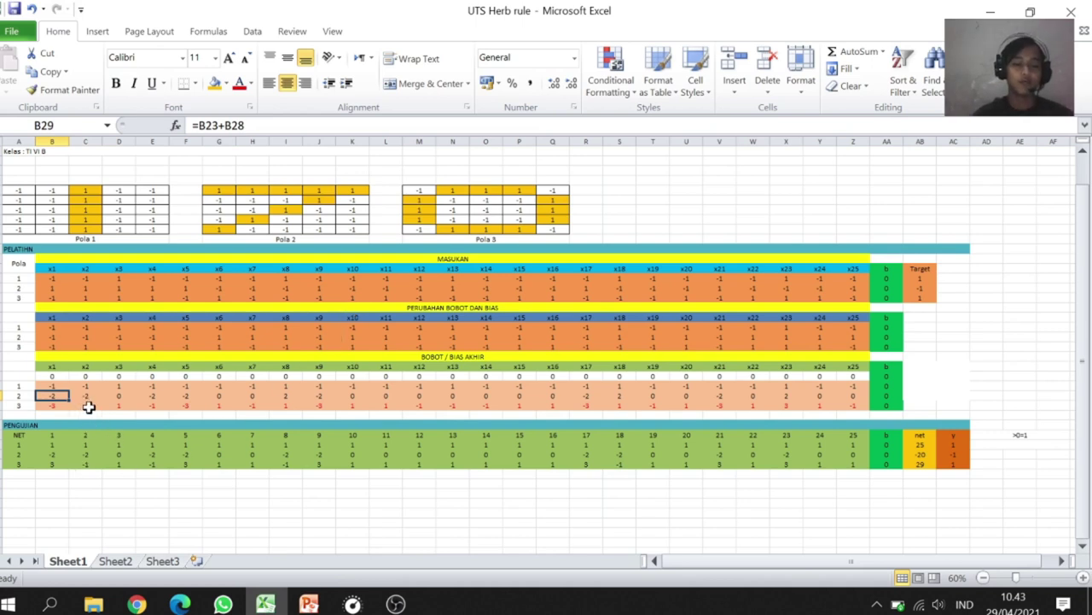
click(52, 386)
click(52, 394)
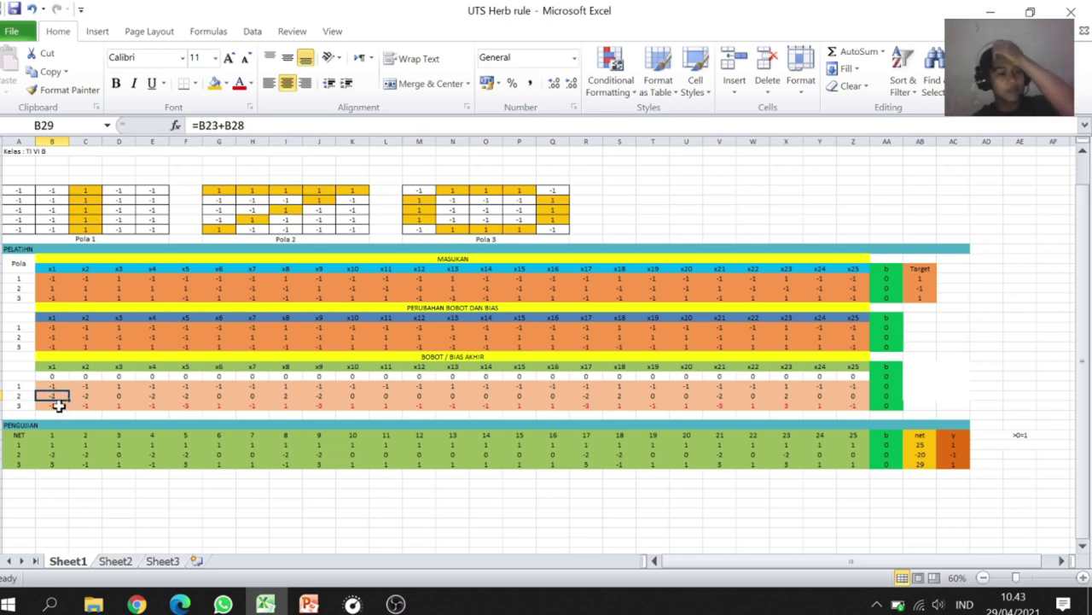
- Inspect pattern 3's x1 final weight formula and highlight the pattern 3 row from x1 through bias b
click(56, 404)
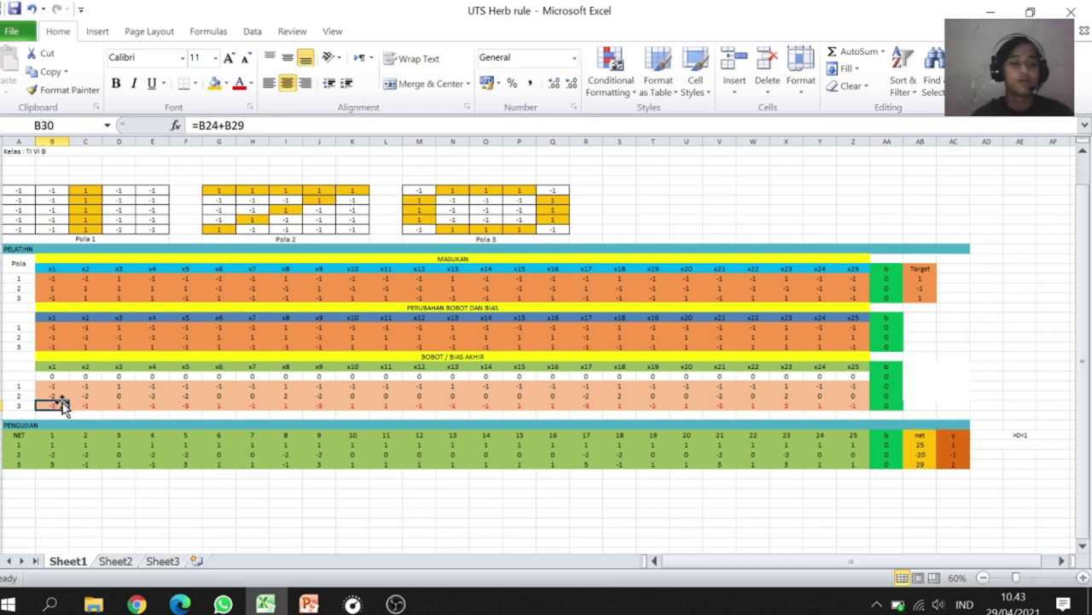
click(238, 125)
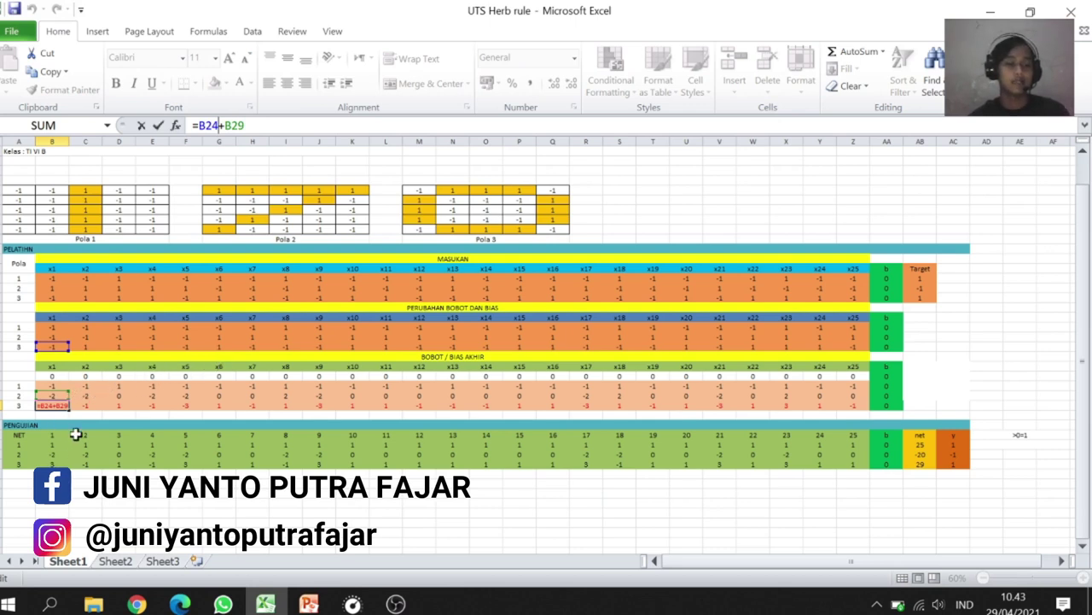
key(Return)
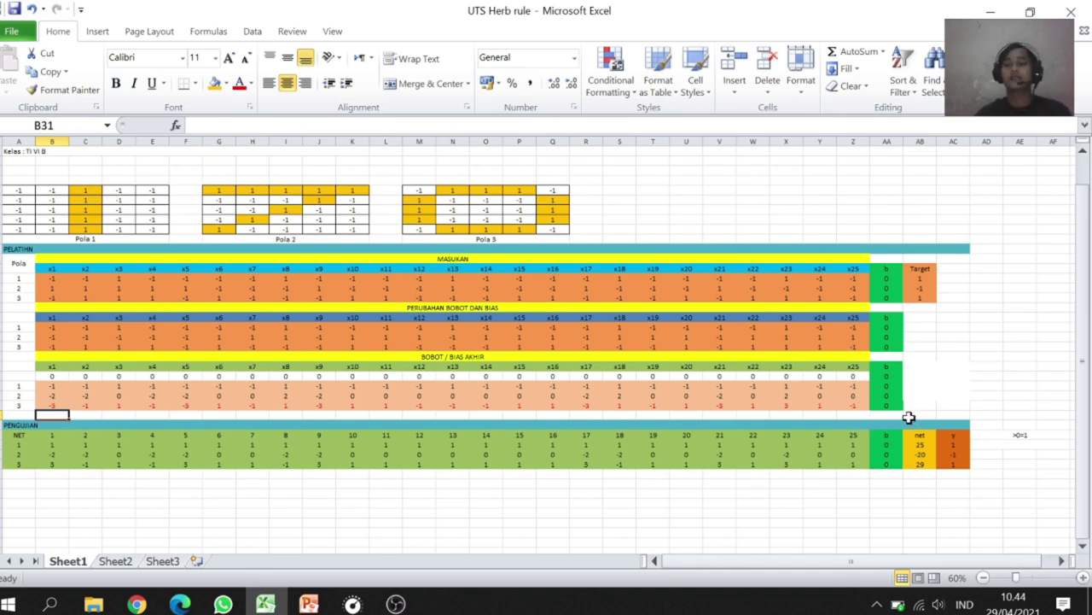
click(57, 404)
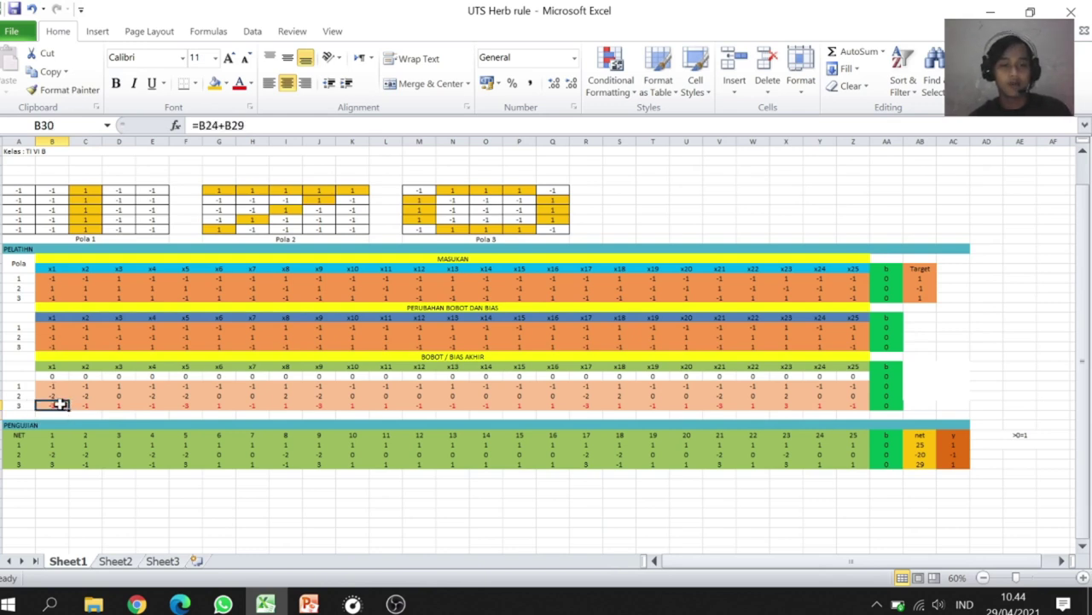
drag(58, 405, 876, 405)
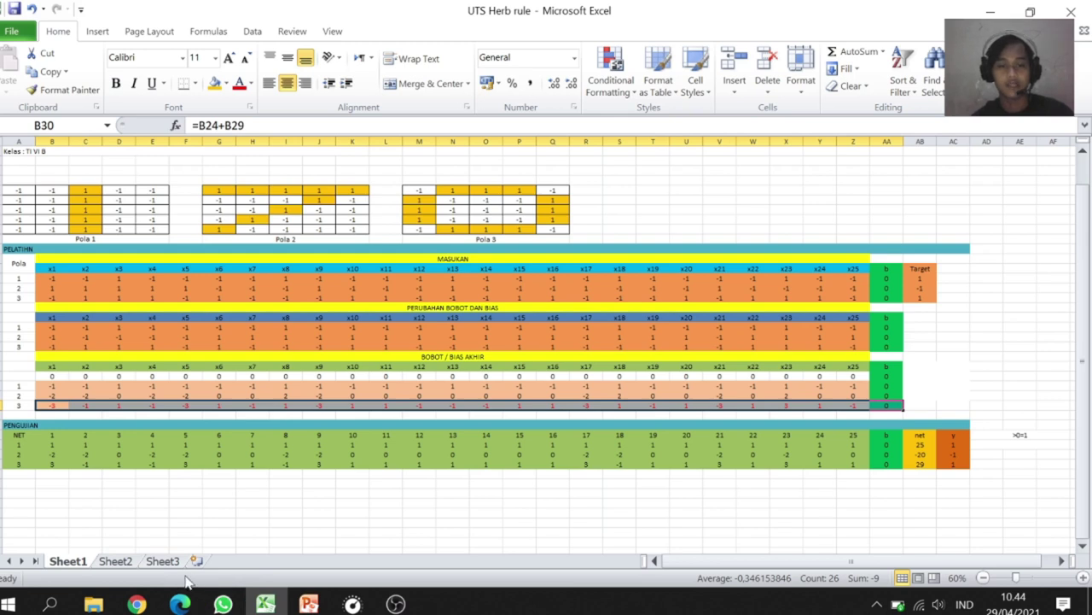
- Examine the formulas of individual weights across the pattern 3 row of the BOBOT / BIAS AKHIR table
click(239, 339)
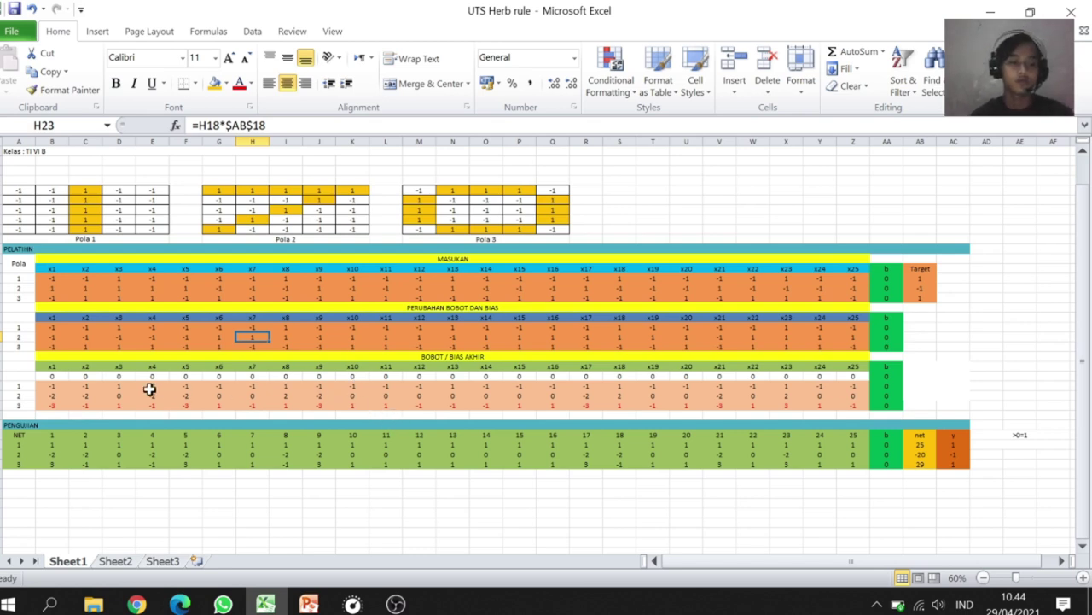
click(62, 406)
click(90, 406)
click(121, 408)
click(173, 407)
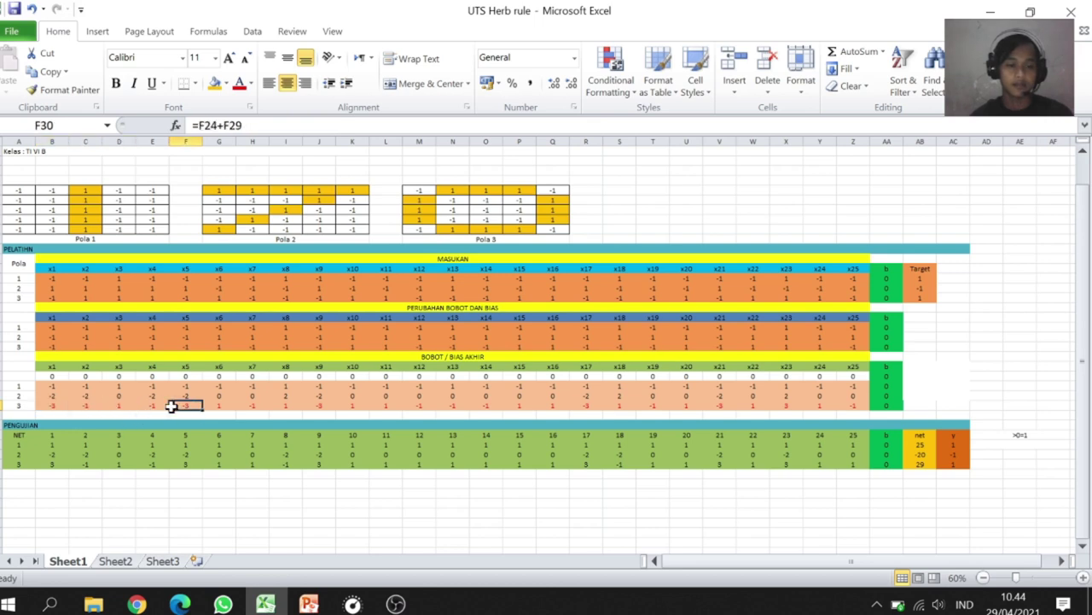
click(162, 406)
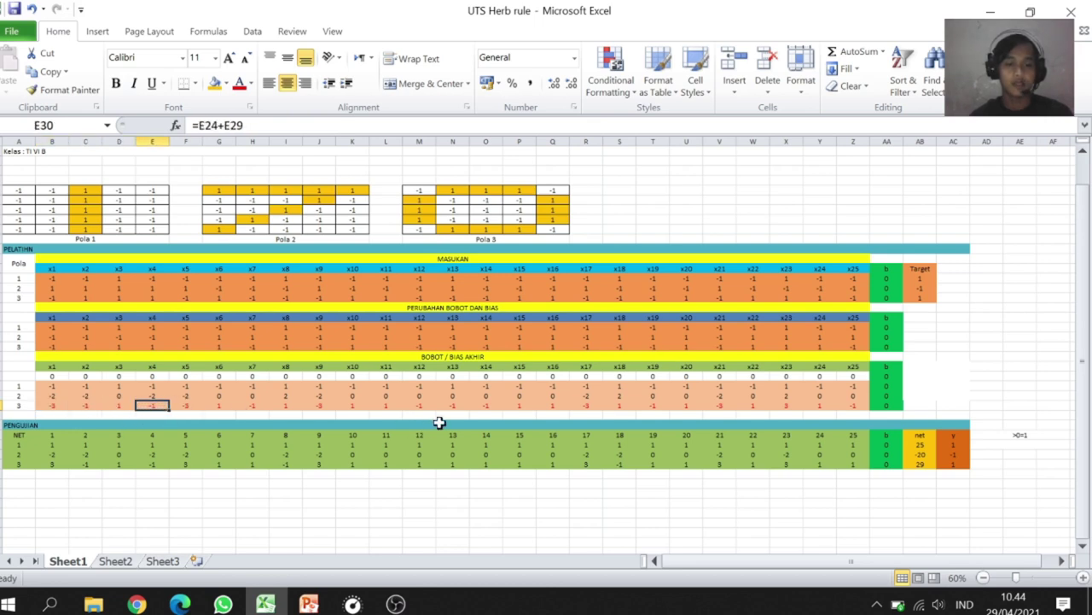
click(538, 409)
click(486, 406)
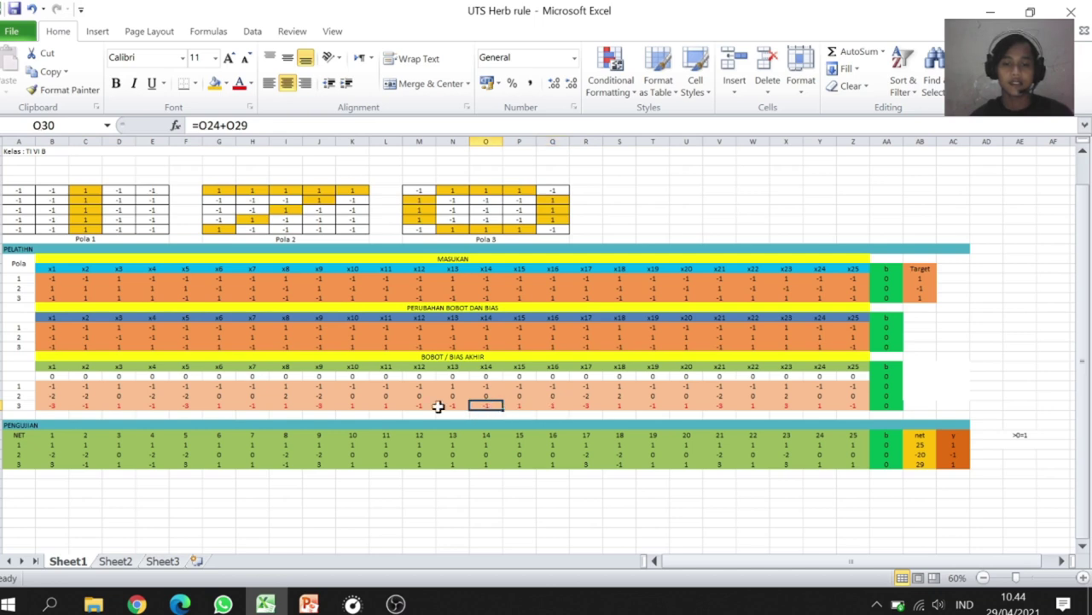
click(291, 407)
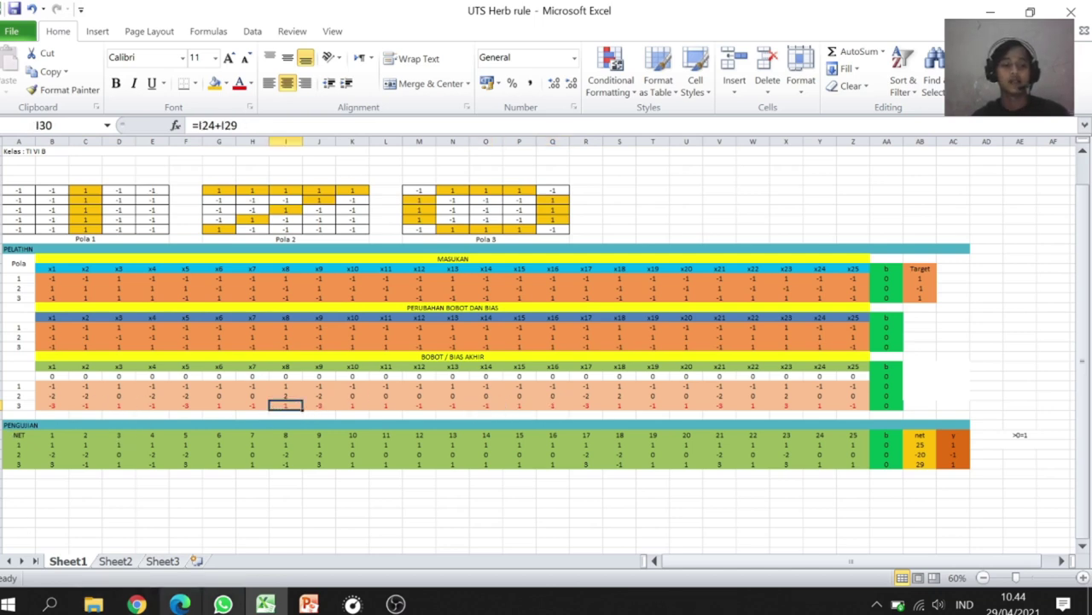
- Review the training and testing instructions on the assignment slide in PowerPoint, and return to the Excel workbook
mouse_move(290, 604)
click(282, 581)
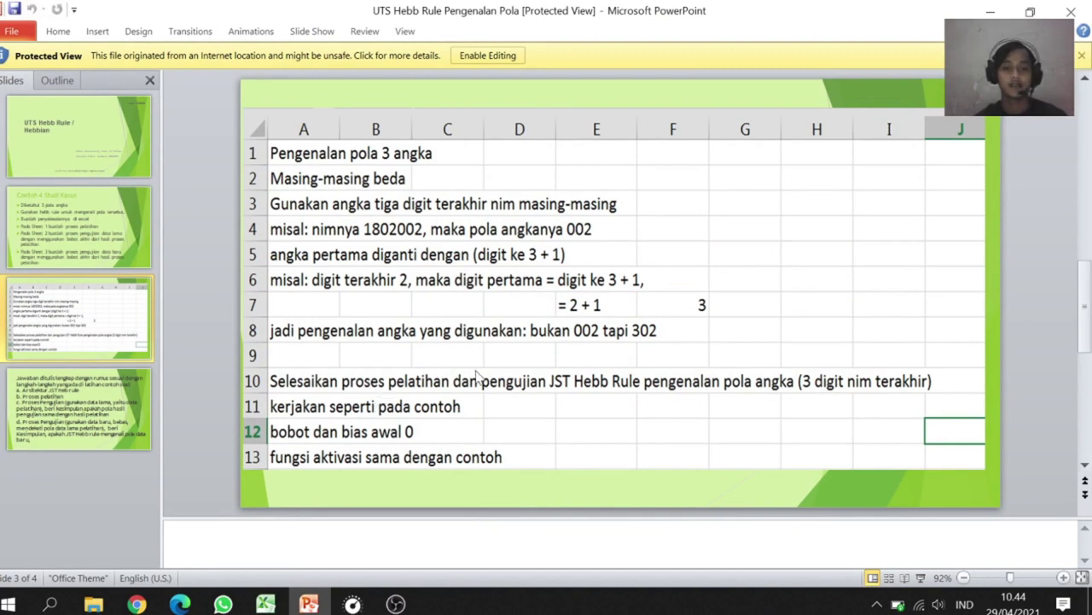
click(308, 605)
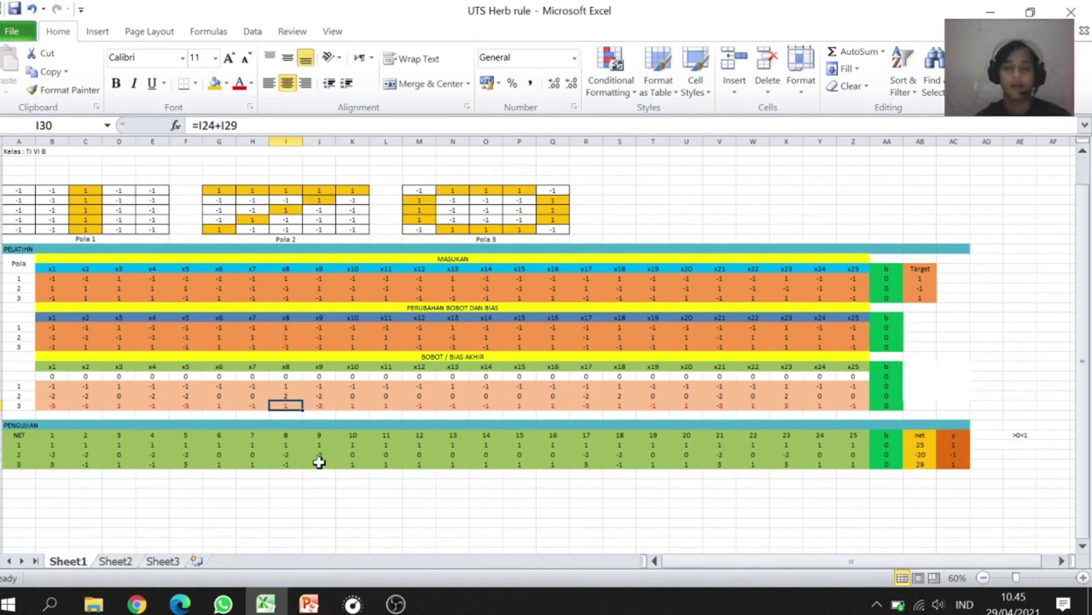
- Examine the NET label and the numbered column headings of the PENGUJIAN table
click(25, 442)
click(23, 435)
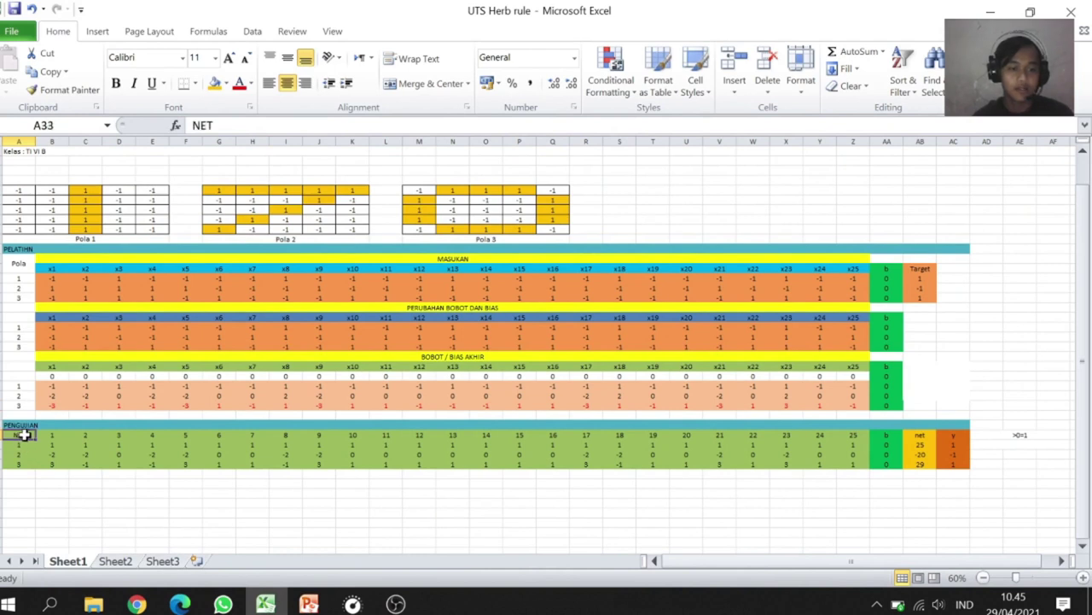
click(56, 437)
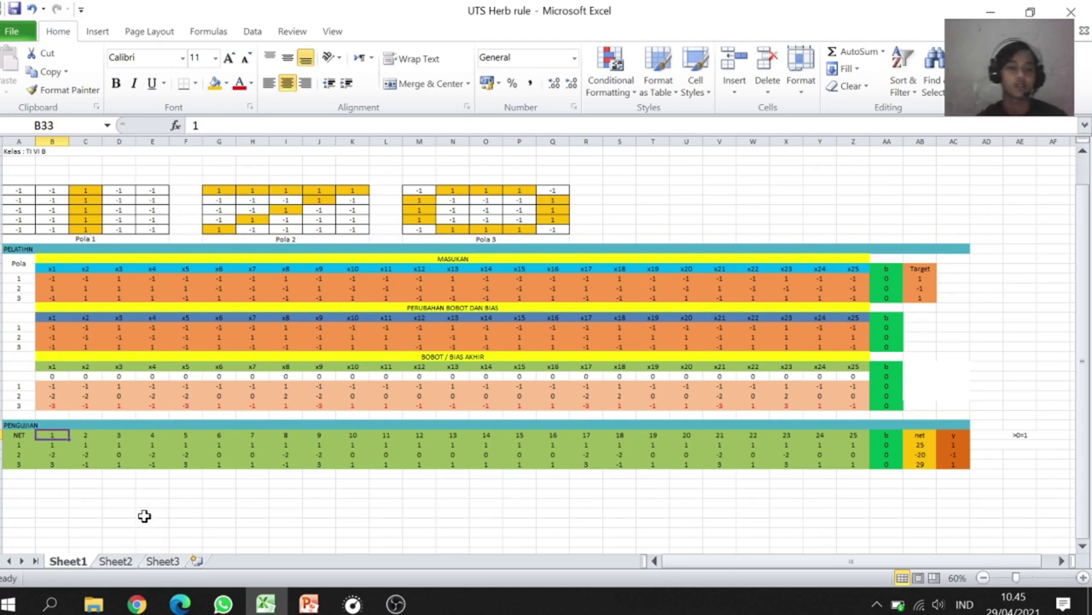
click(340, 436)
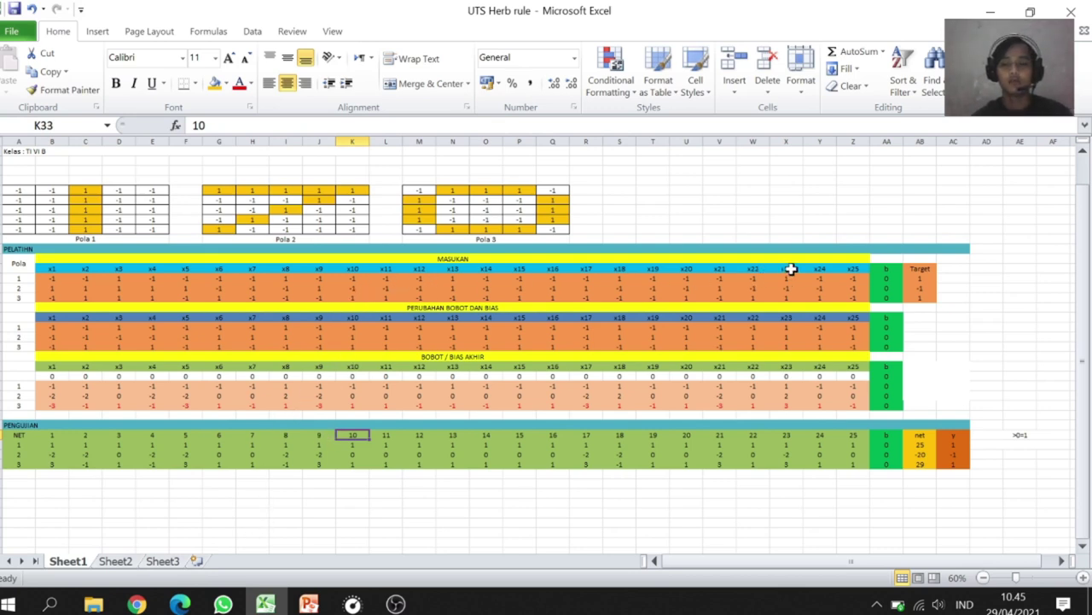
- Examine pattern 1's x25 input in the MASUKAN table and the NET and column 1 headings of the PENGUJIAN table
click(854, 277)
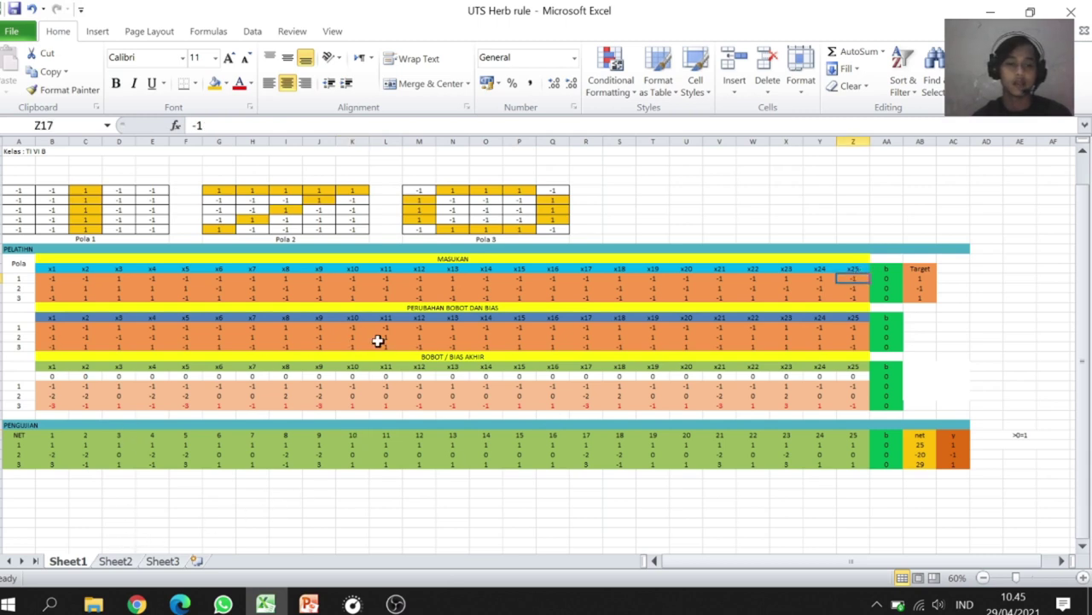
click(20, 436)
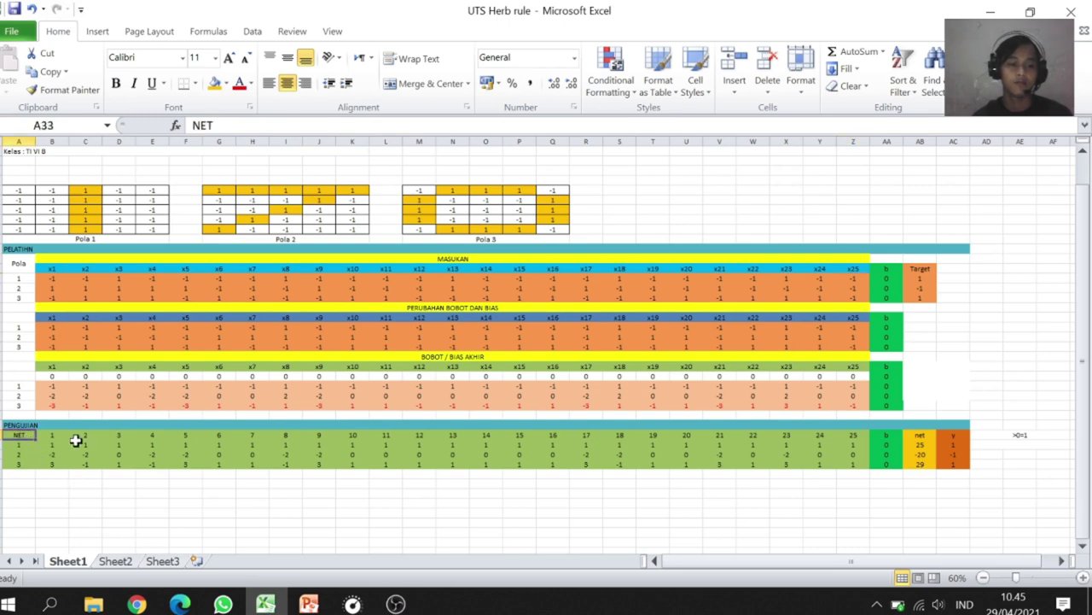
click(50, 435)
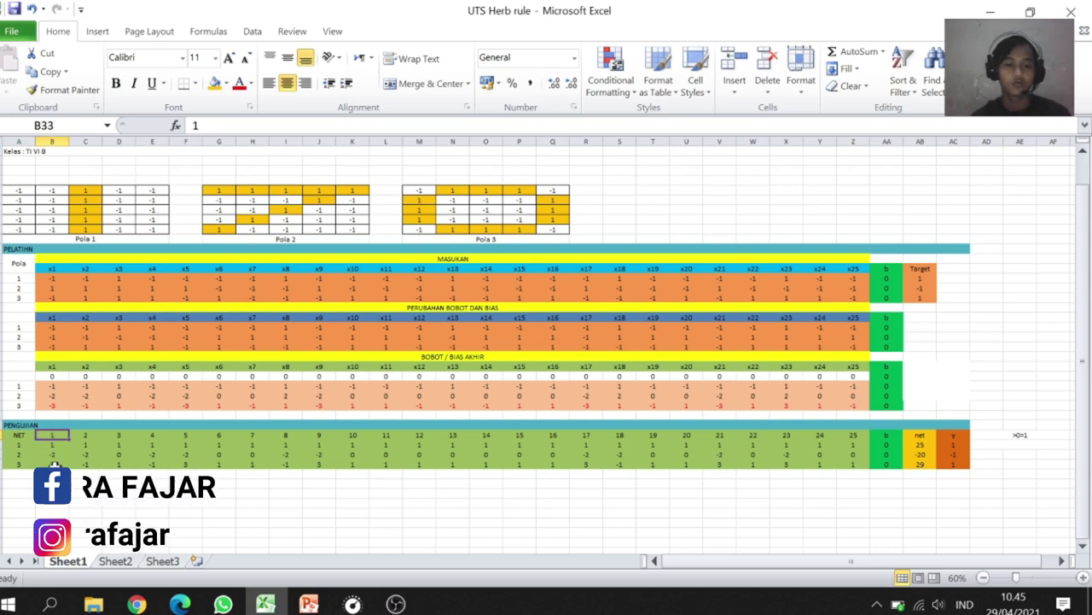
- Inspect pattern 1's column 1 test formula in the PENGUJIAN table, tracing its referenced cells, and check the row's bias b
click(47, 445)
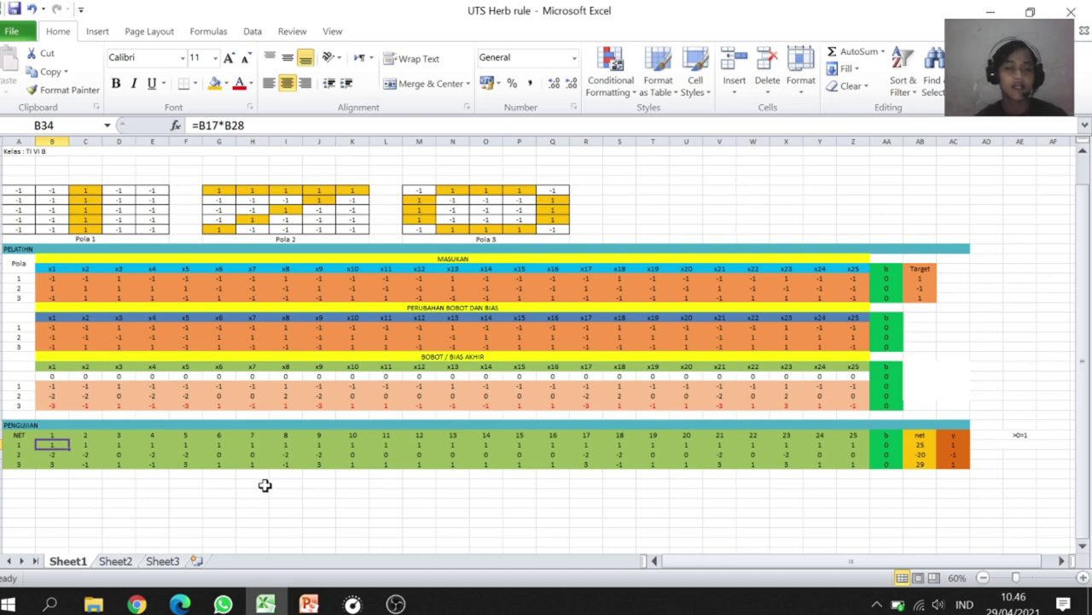
click(220, 126)
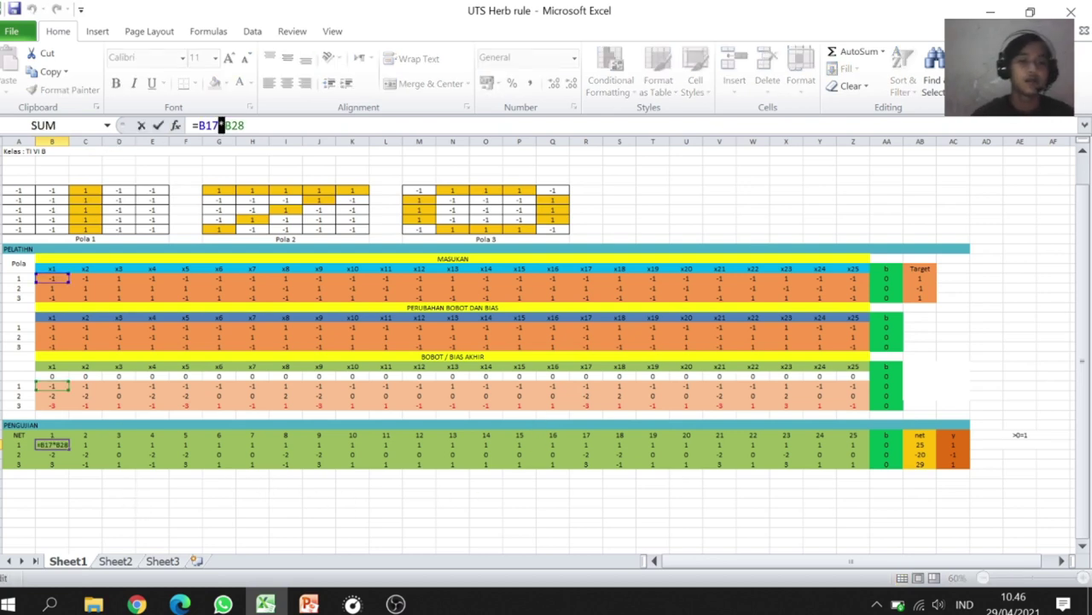
key(End)
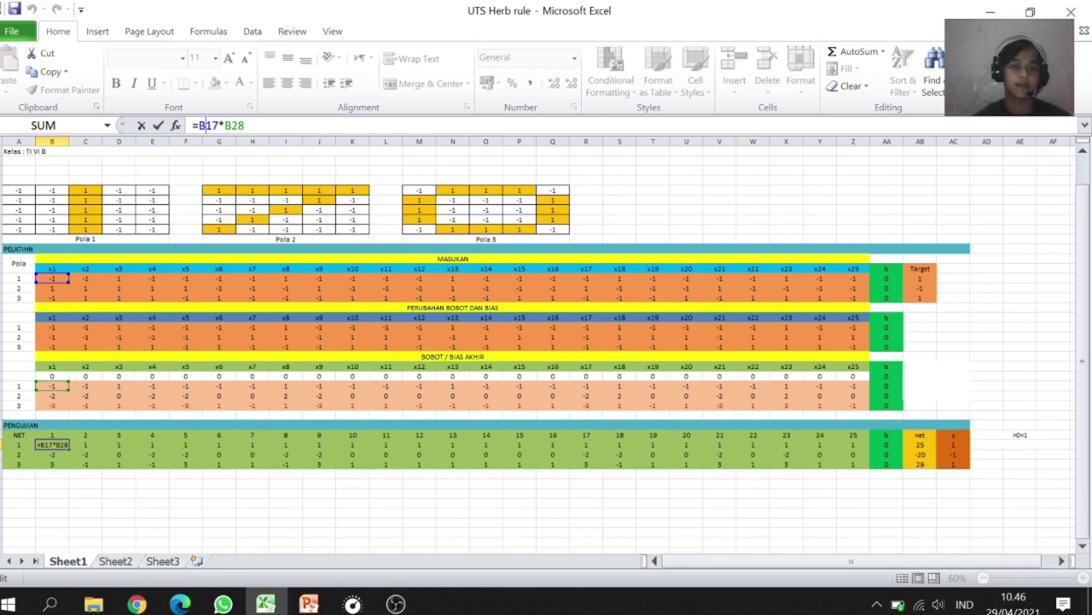
key(Return)
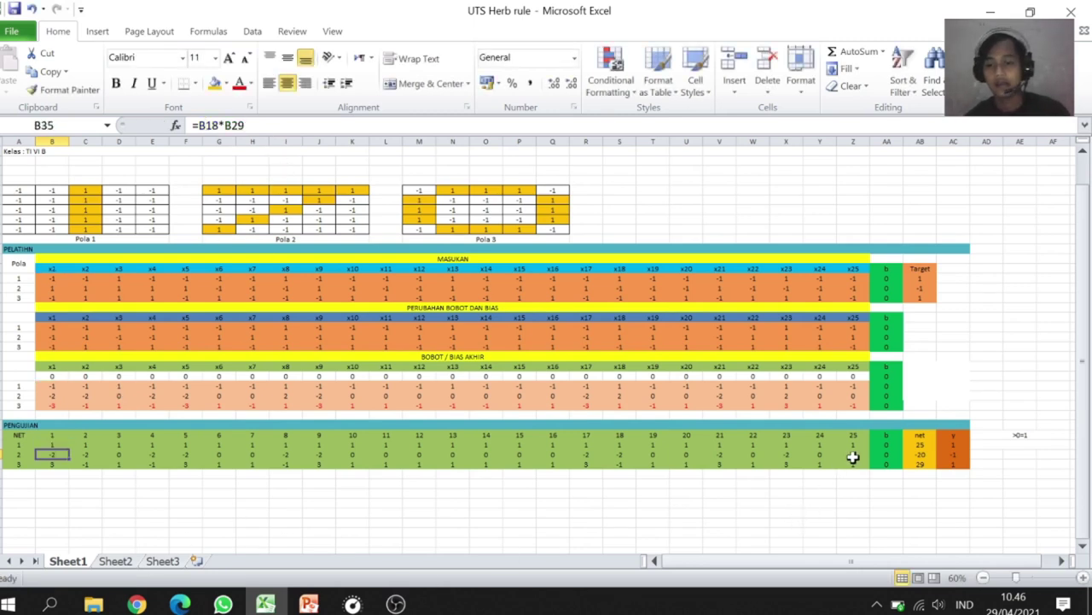
click(51, 444)
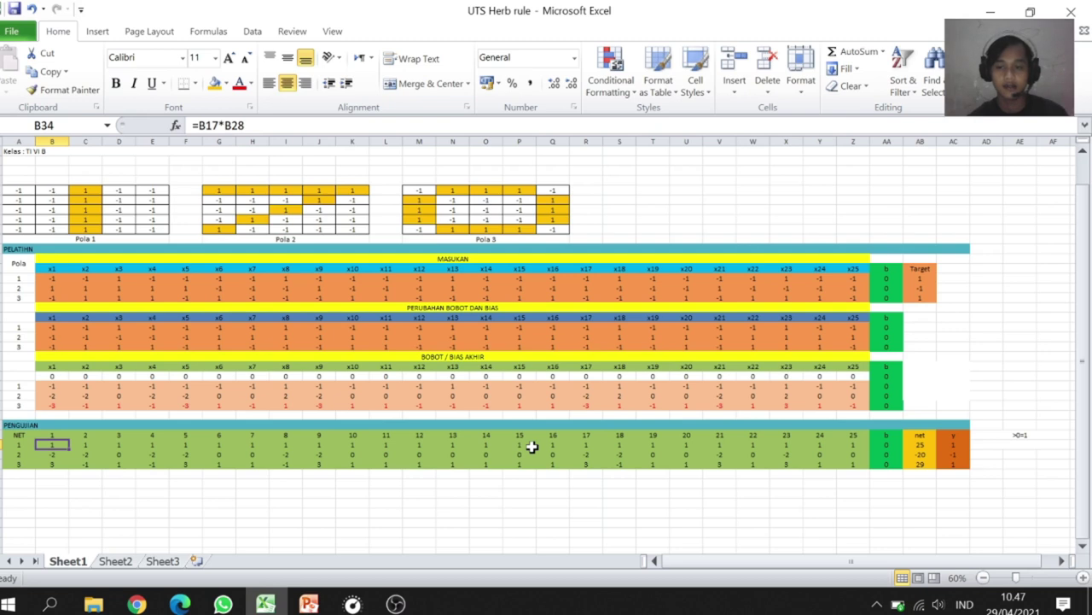
click(889, 444)
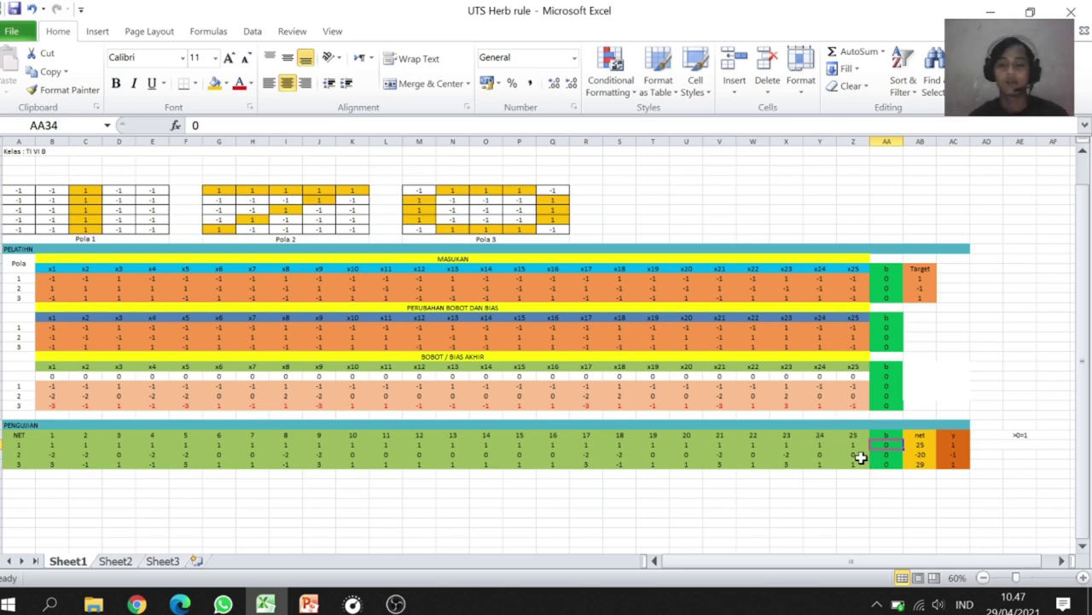
- Inspect the column 1 test formulas of patterns 2 and 3, tracing the input and final weight cells they reference
click(58, 454)
click(248, 126)
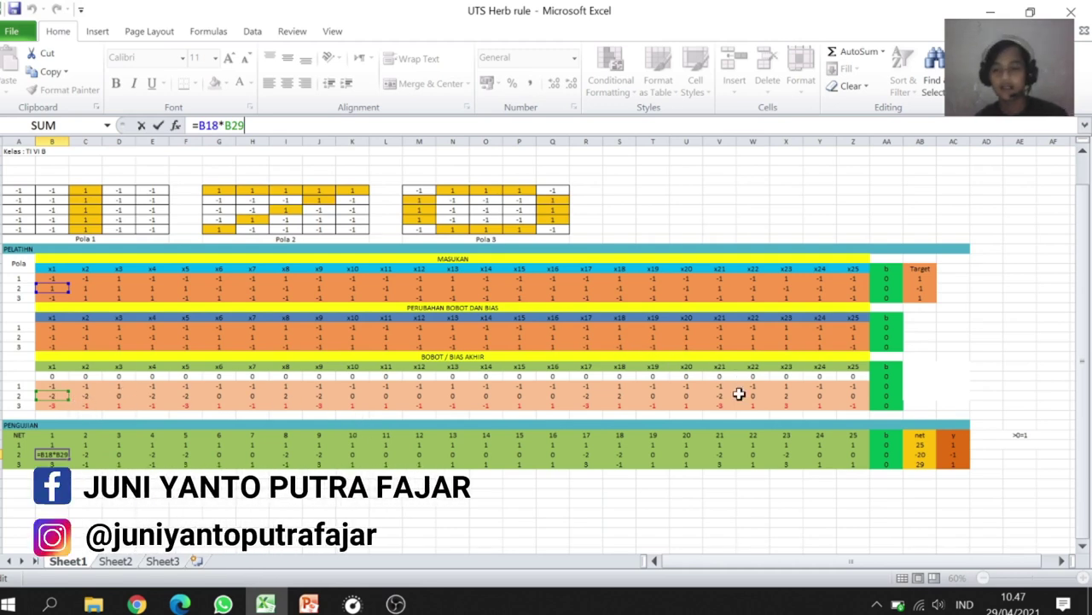
key(Return)
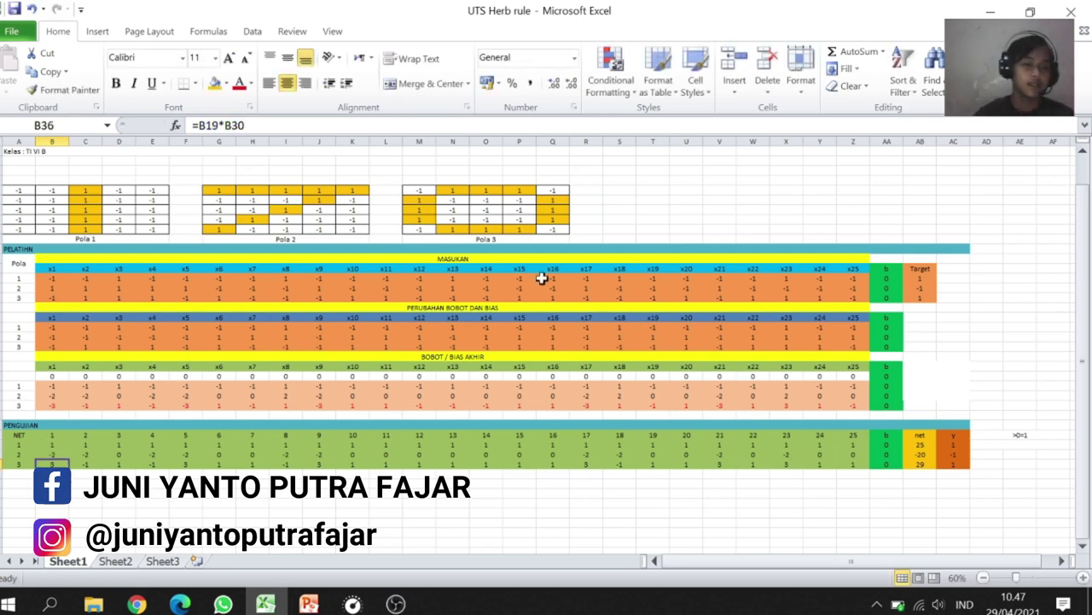
key(F2)
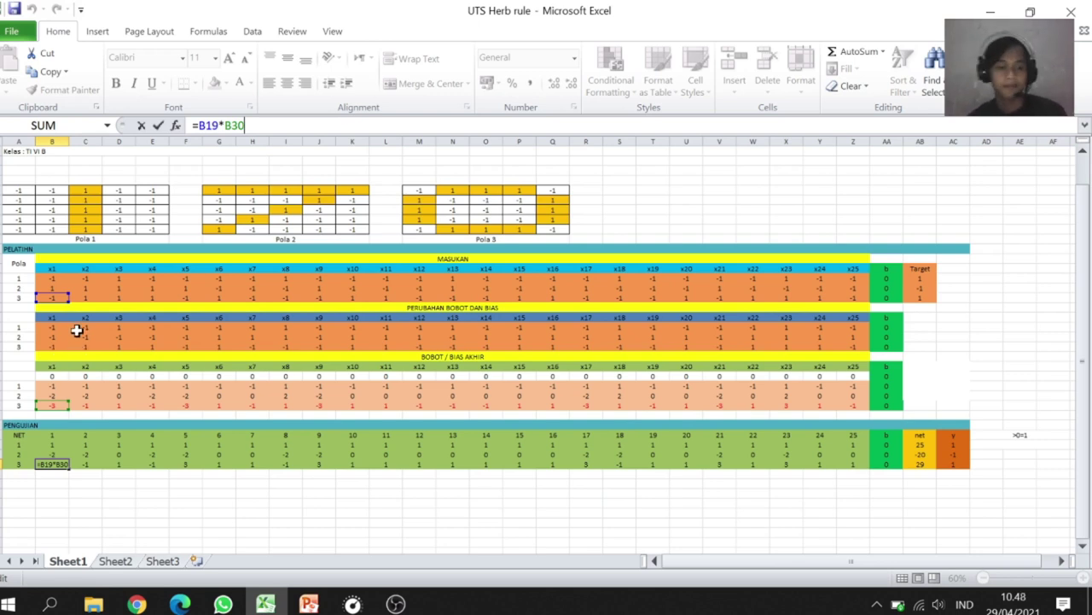
key(Return)
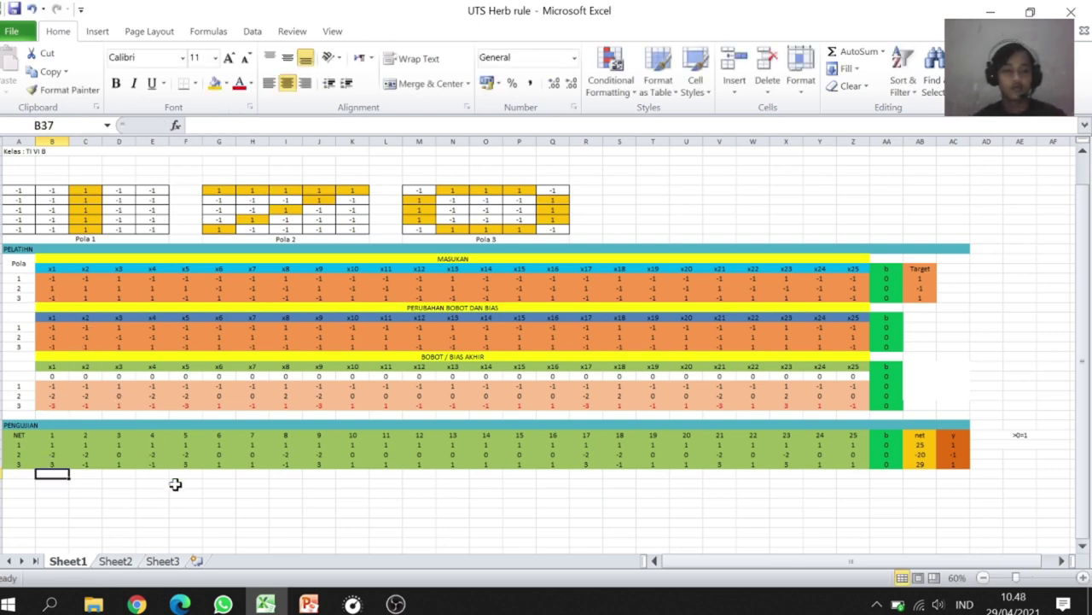
- Inspect pattern 1's net formula in the PENGUJIAN table, tracing its summed range and bias reference
click(926, 443)
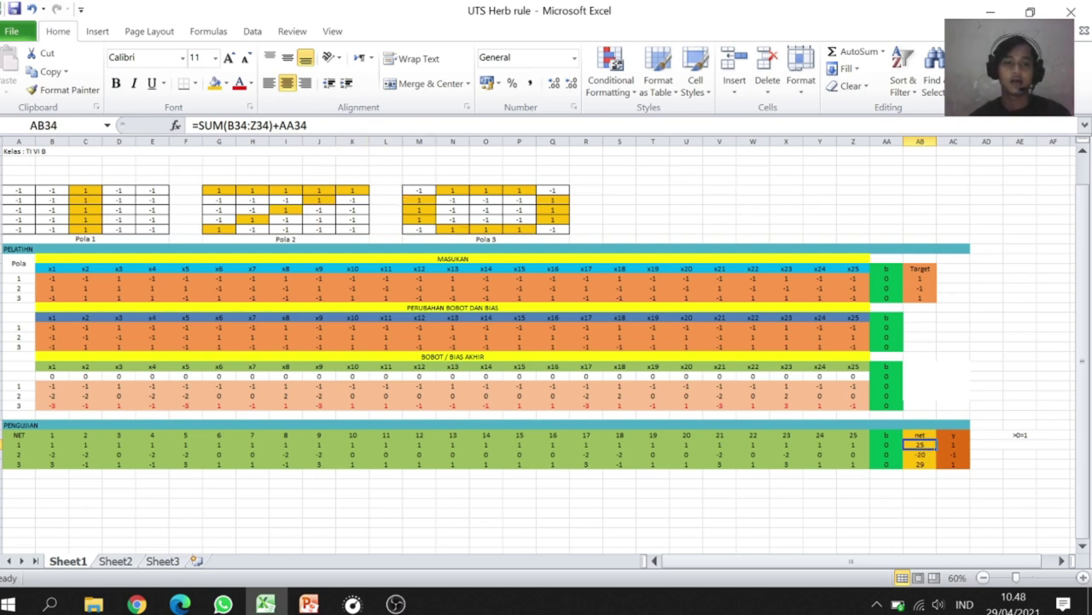
click(378, 127)
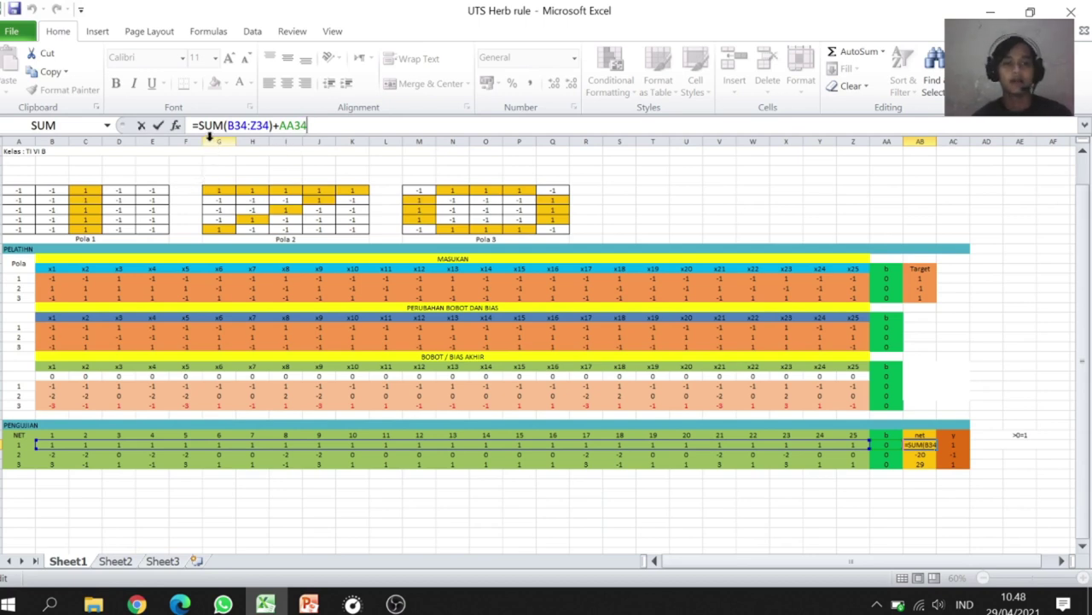
click(248, 126)
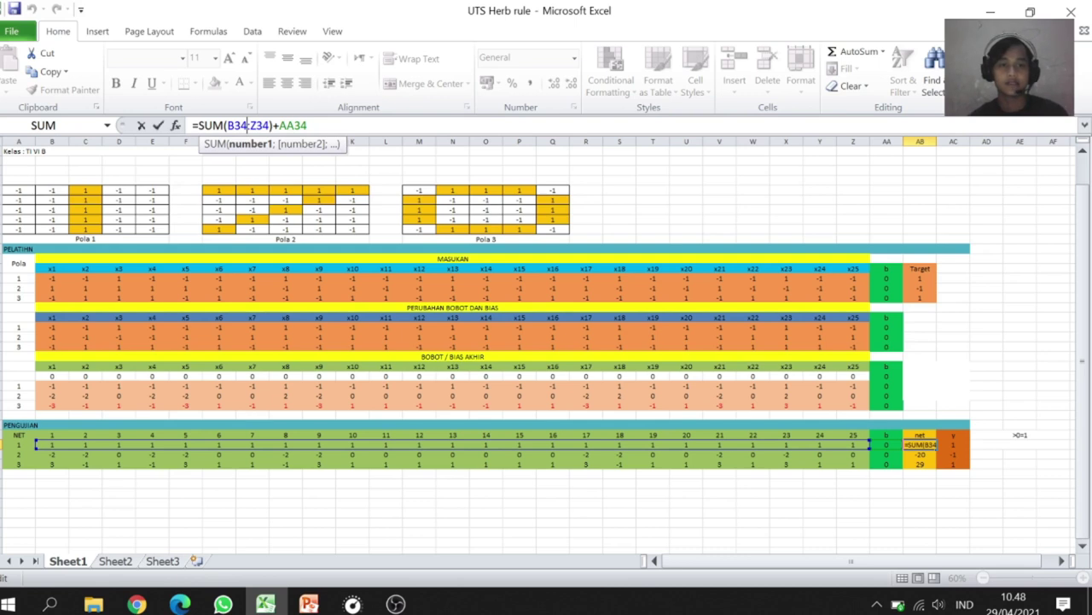
click(307, 126)
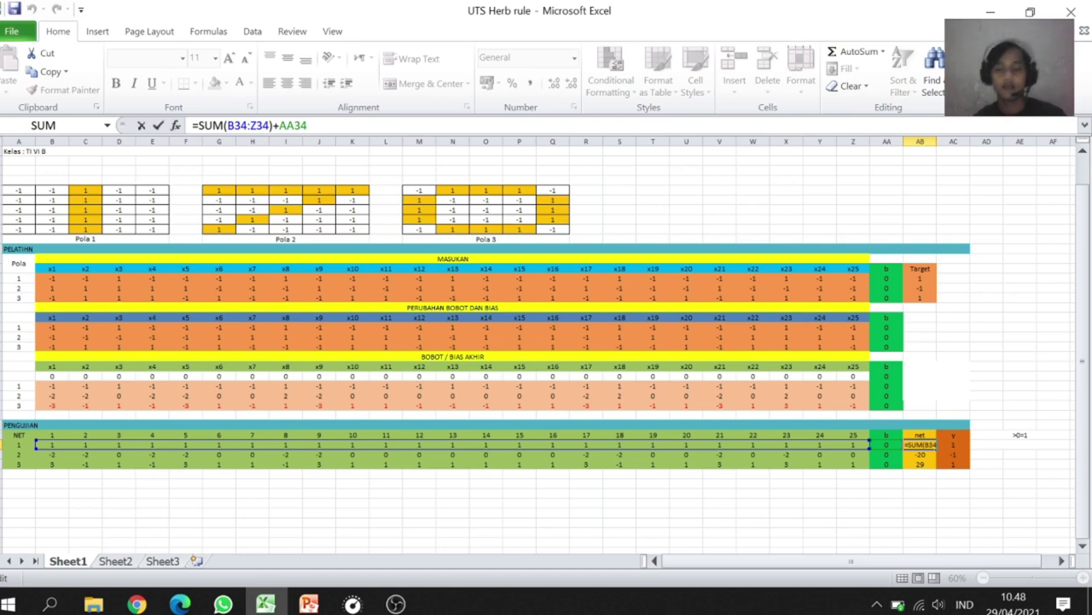
key(Return)
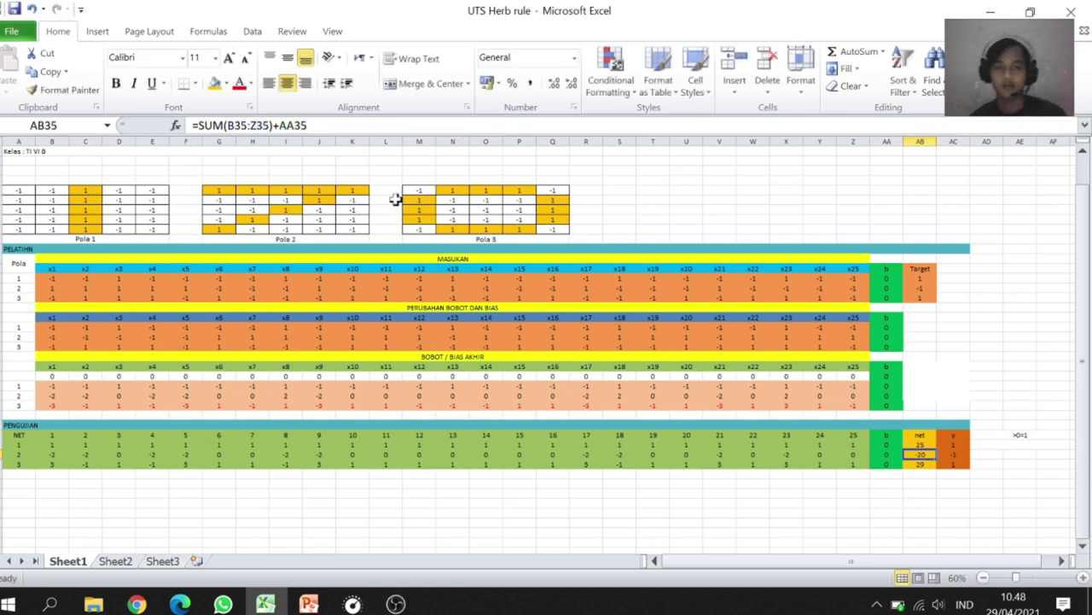
- Inspect the net formulas of patterns 2 and 3, tracing each summed test row and its bias reference
click(307, 126)
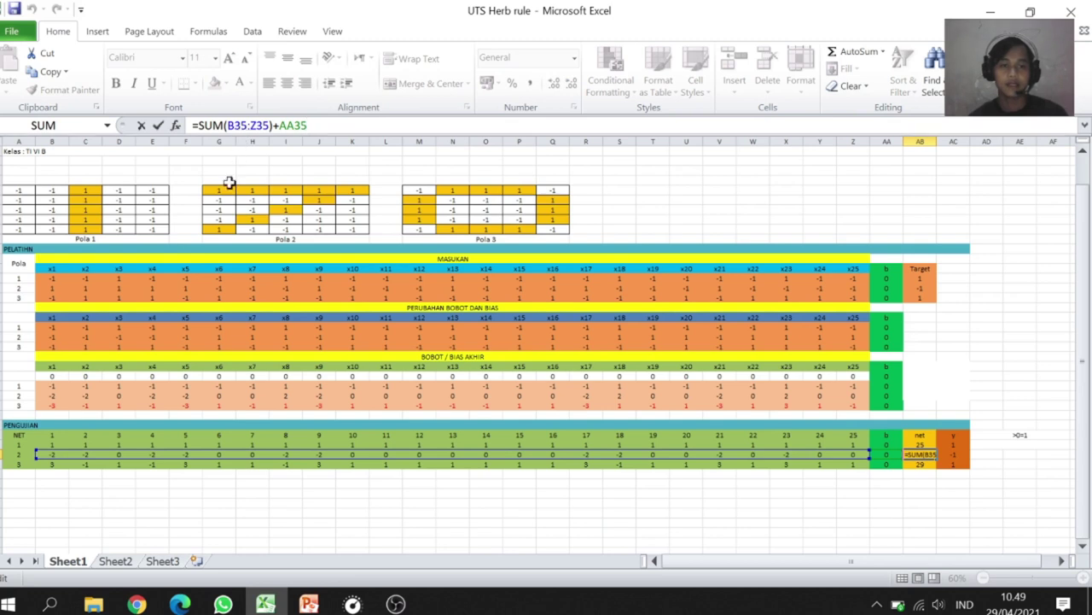
drag(38, 453, 51, 456)
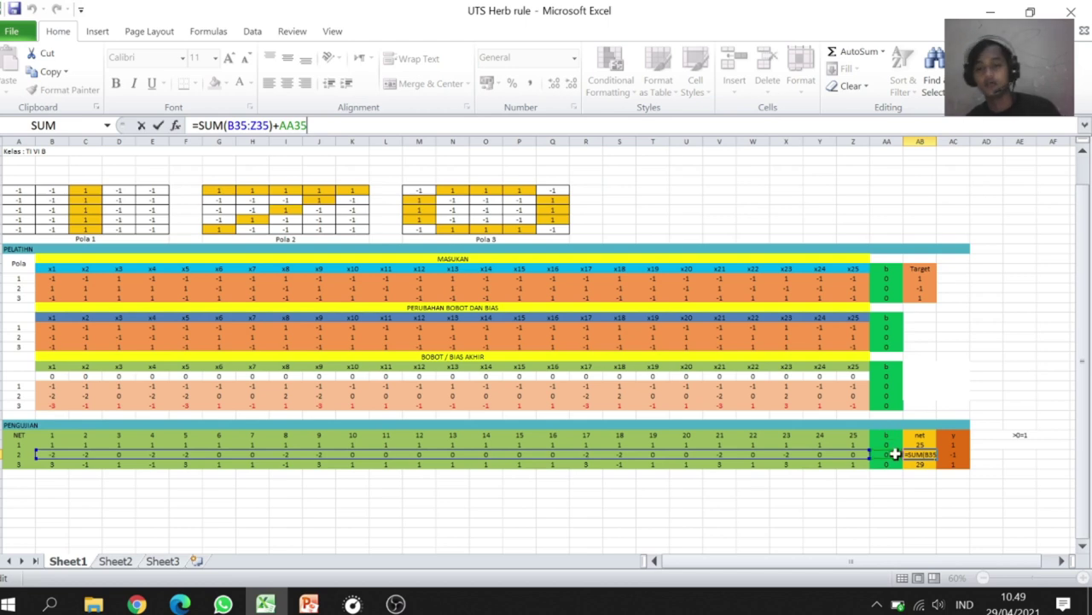
key(Return)
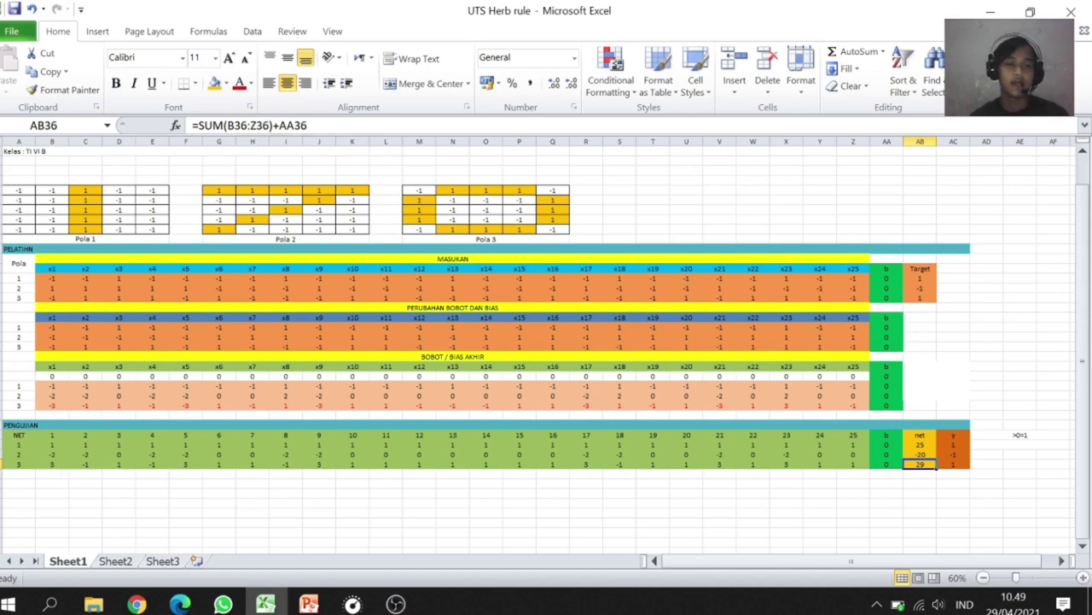
click(240, 126)
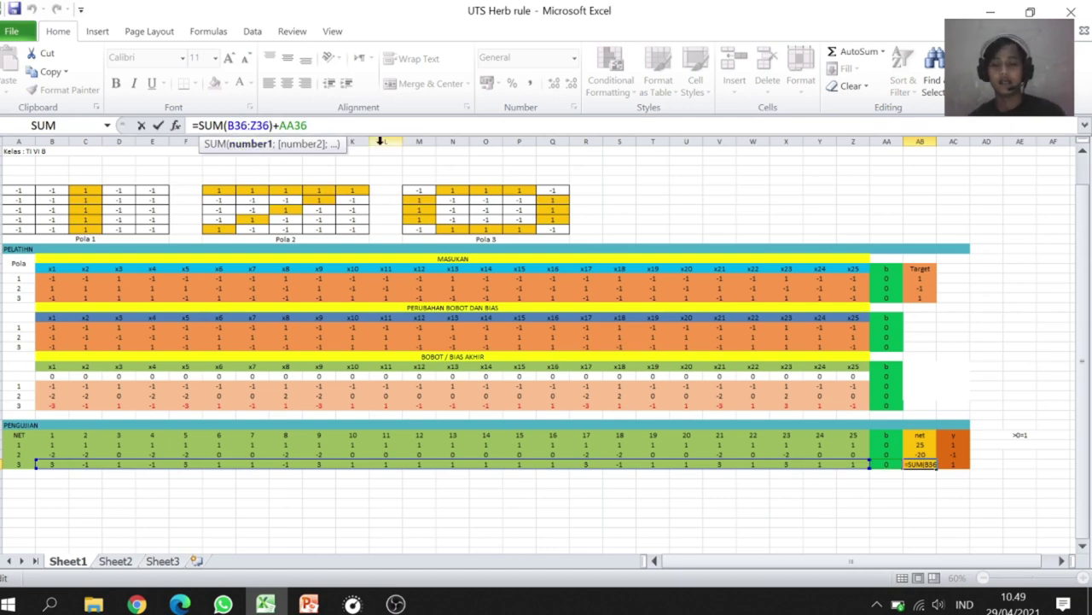
click(307, 126)
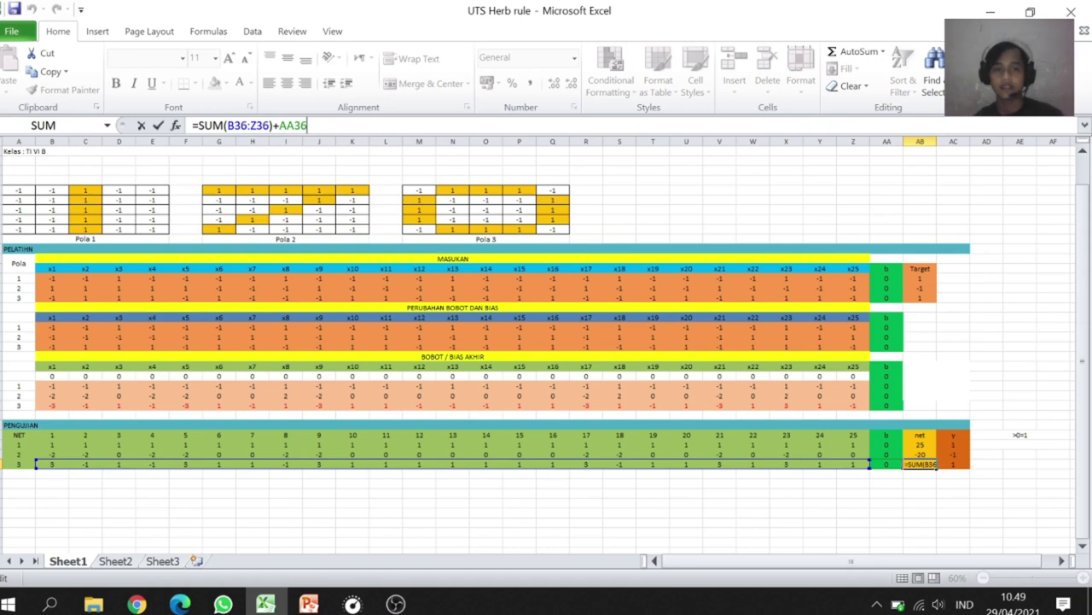
key(Return)
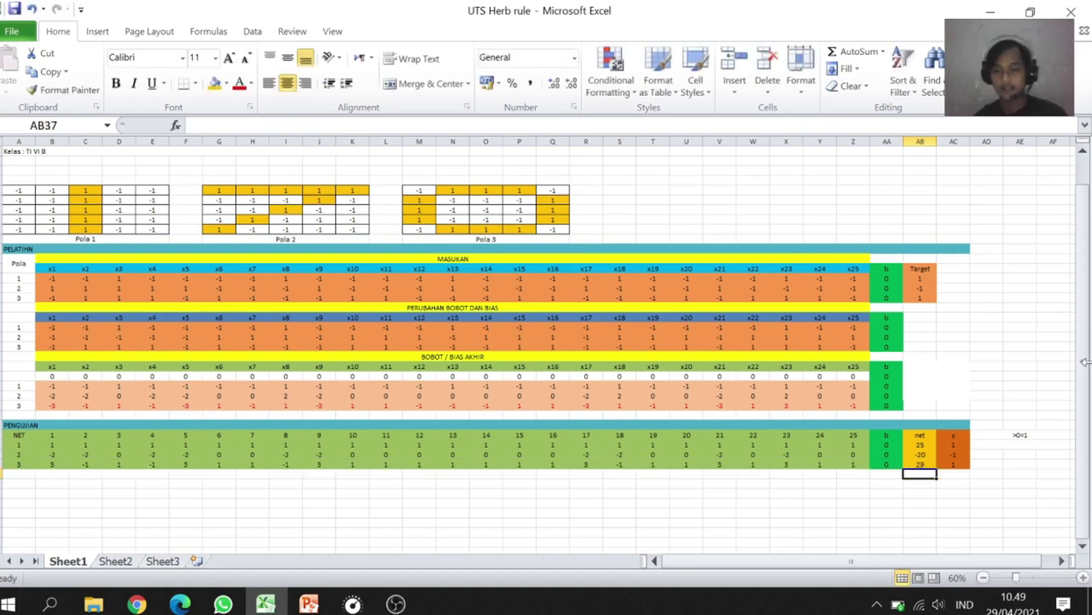
- Review the net column of the PENGUJIAN table for patterns 1, 2 and 3 in turn
click(910, 445)
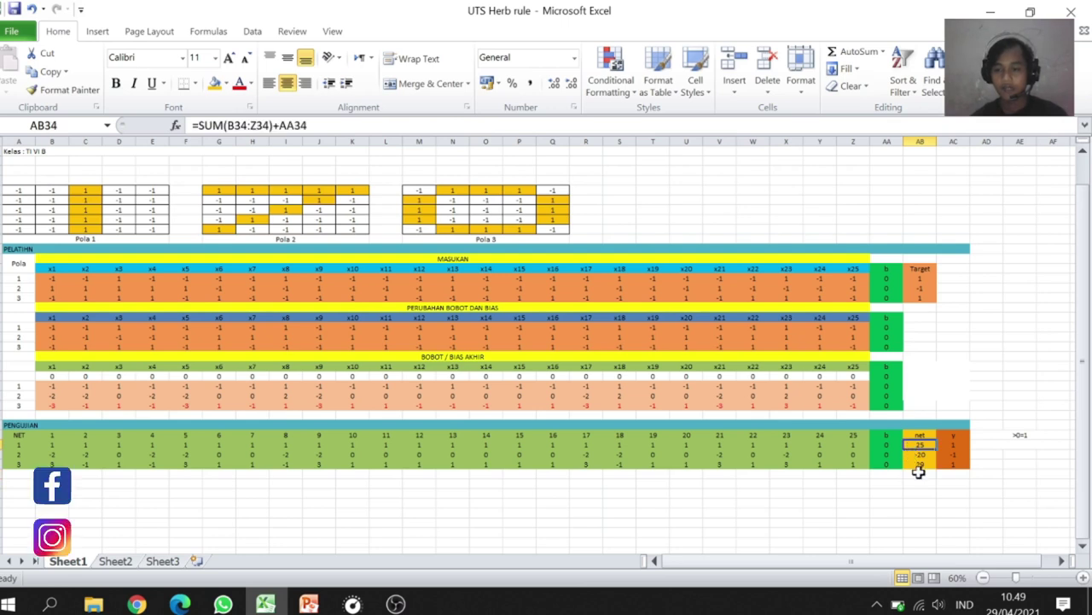
click(912, 455)
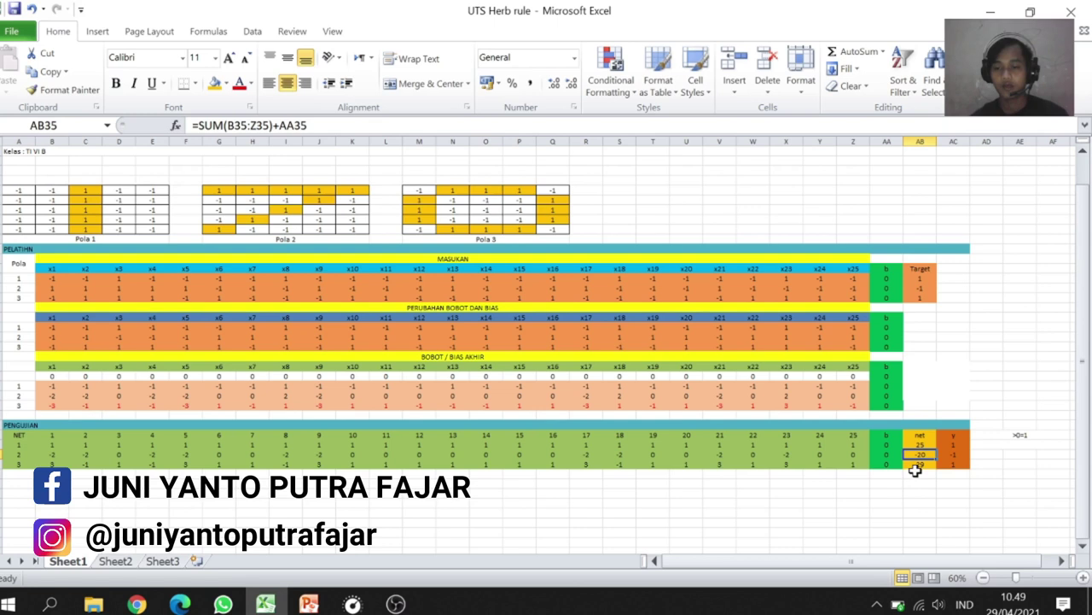
click(916, 472)
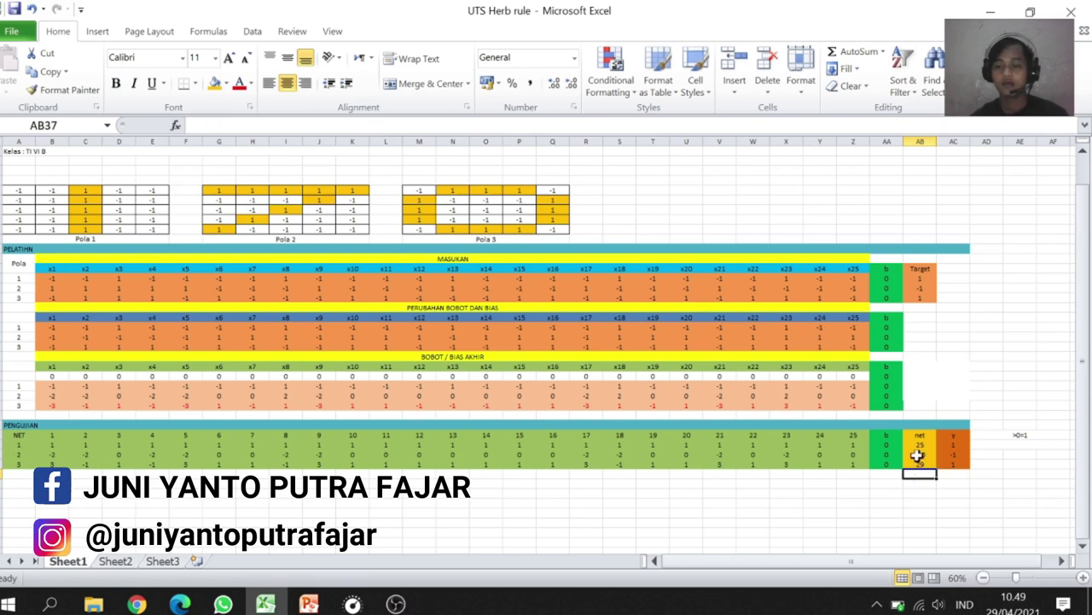
click(912, 464)
- Examine the y column against the >0=1 rule beside the PENGUJIAN table, and recheck the net cells of patterns 1 and 2
drag(922, 560, 935, 558)
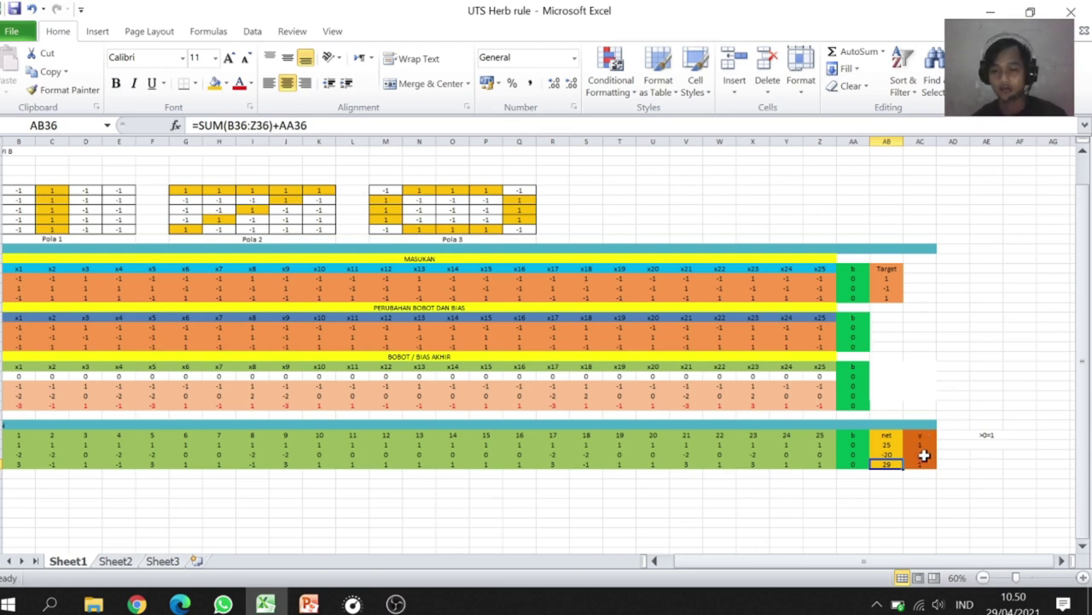
click(924, 452)
click(1000, 434)
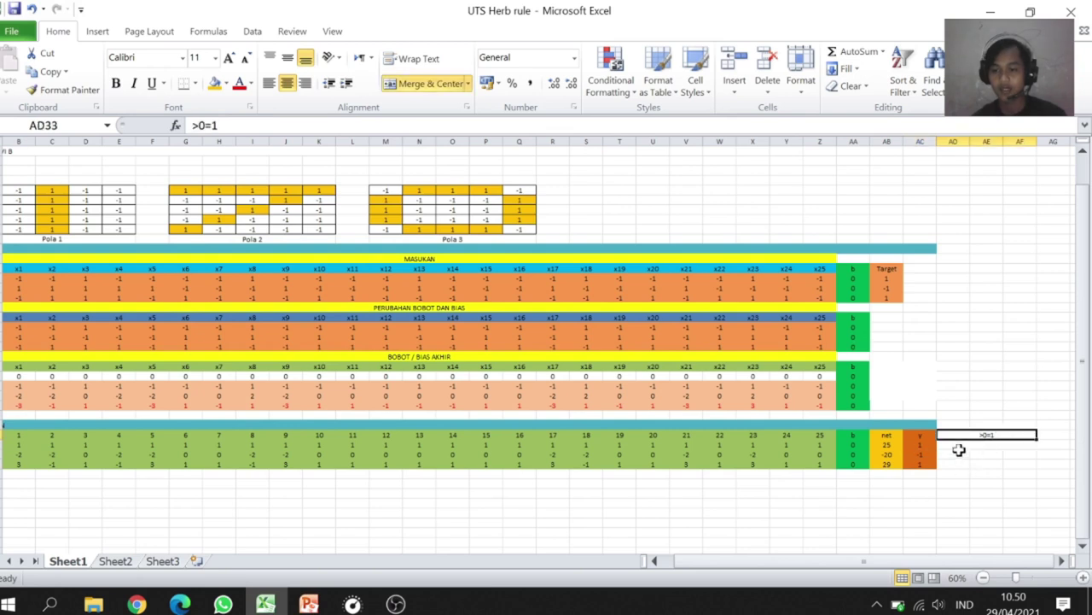
click(913, 438)
click(917, 452)
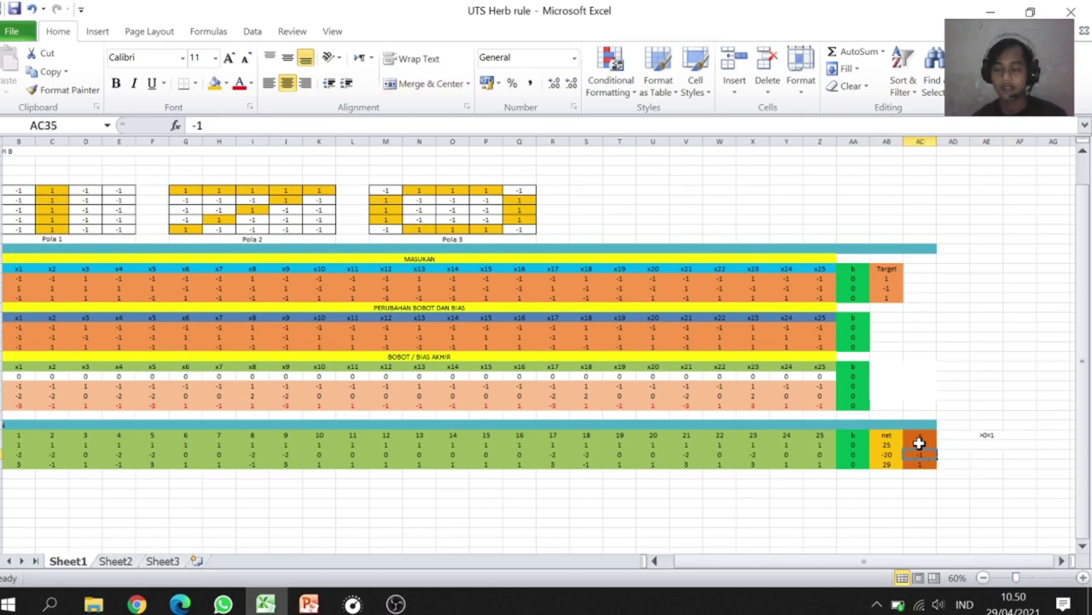
click(919, 444)
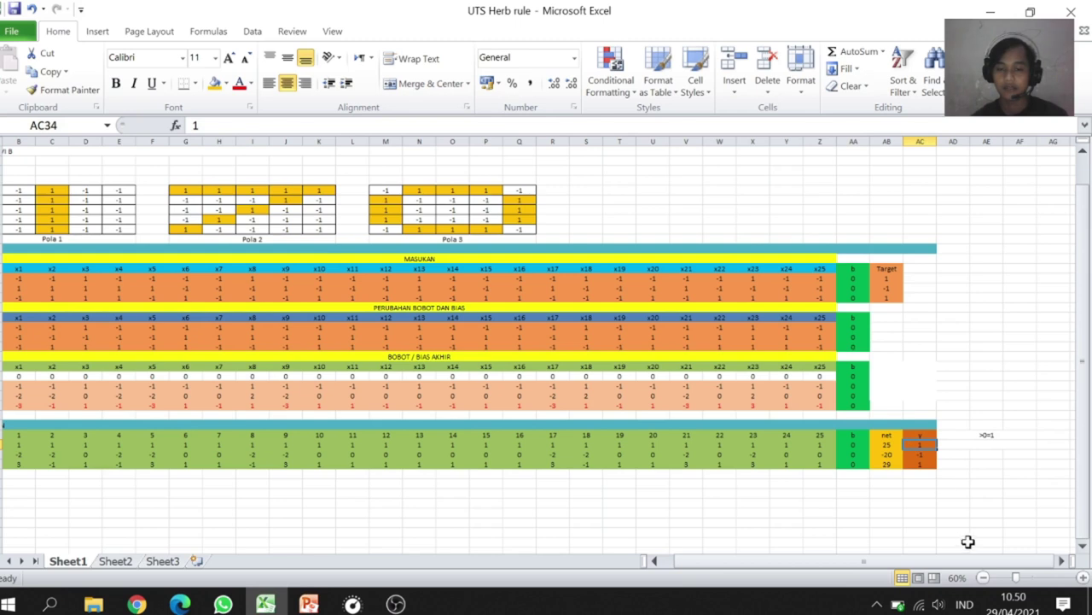
click(928, 454)
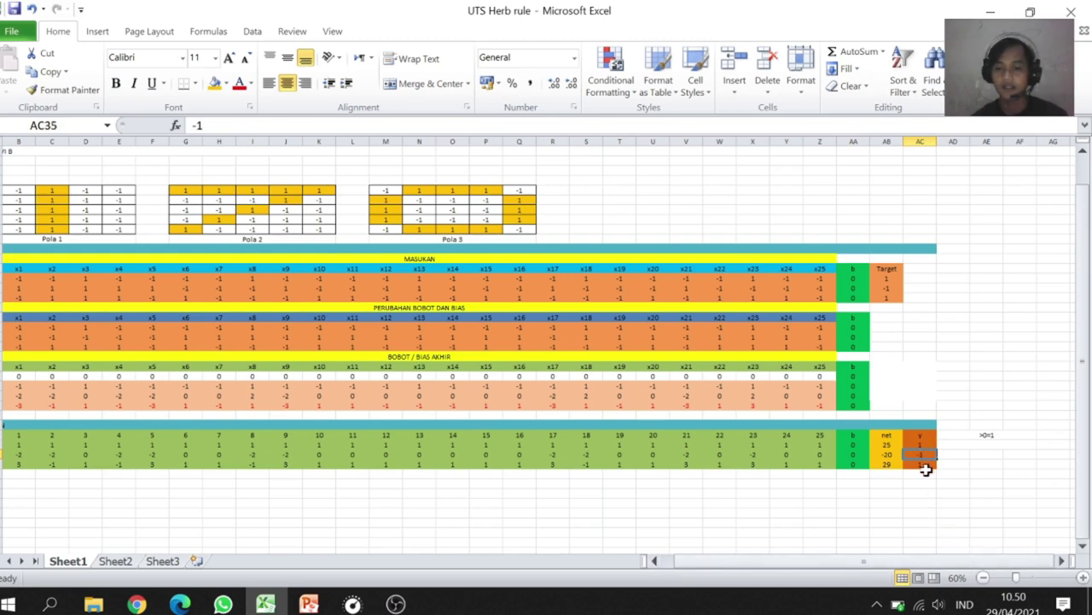
click(926, 470)
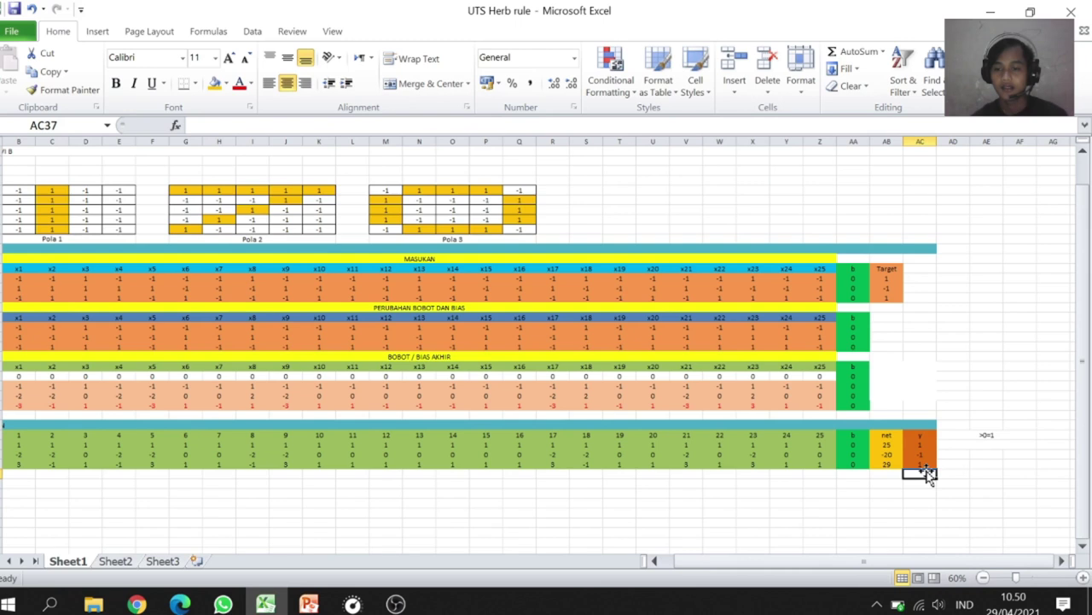
click(890, 444)
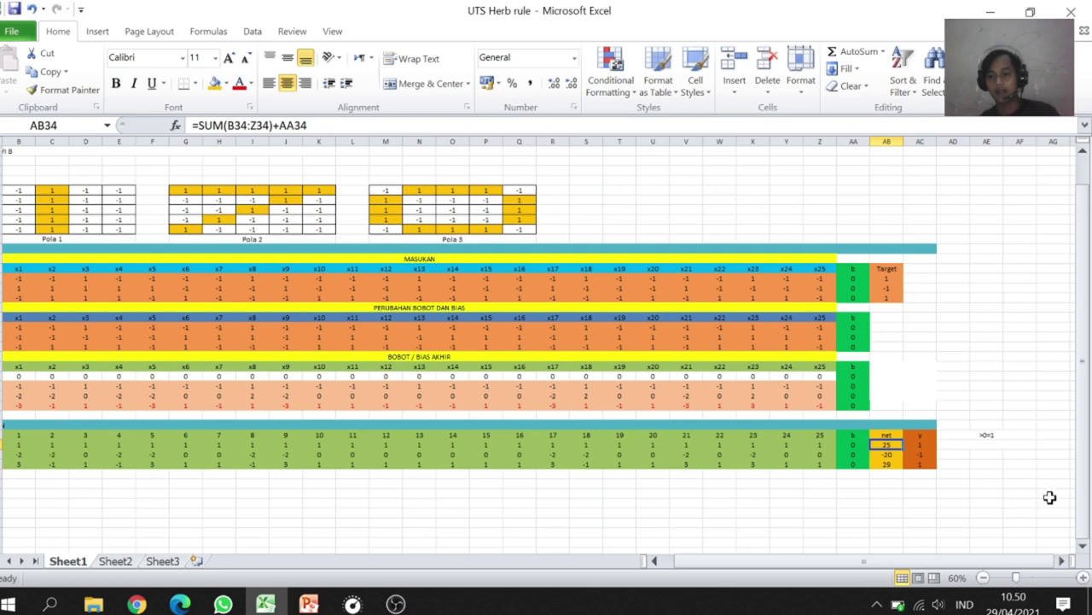
click(891, 454)
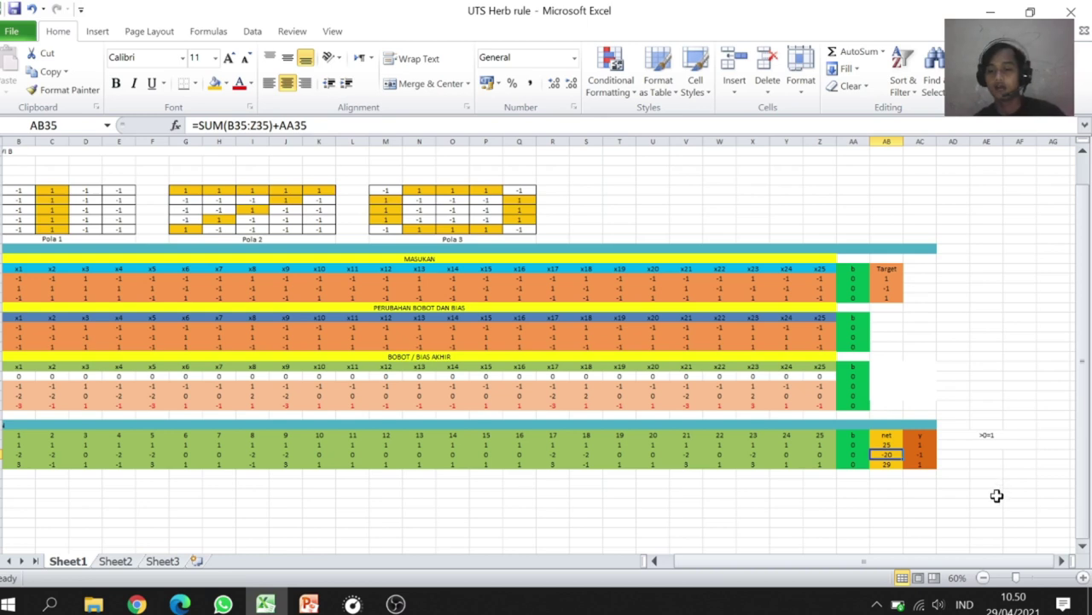
- Compare the y values of patterns 2, 3 and 1 with their net cells and the MASUKAN Target column
click(926, 452)
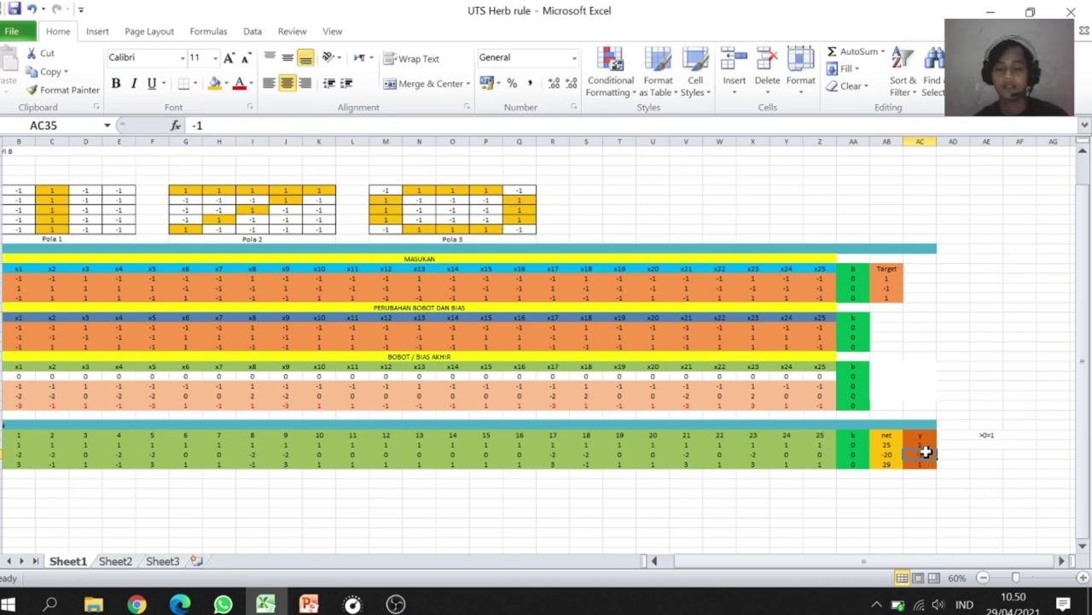
click(888, 464)
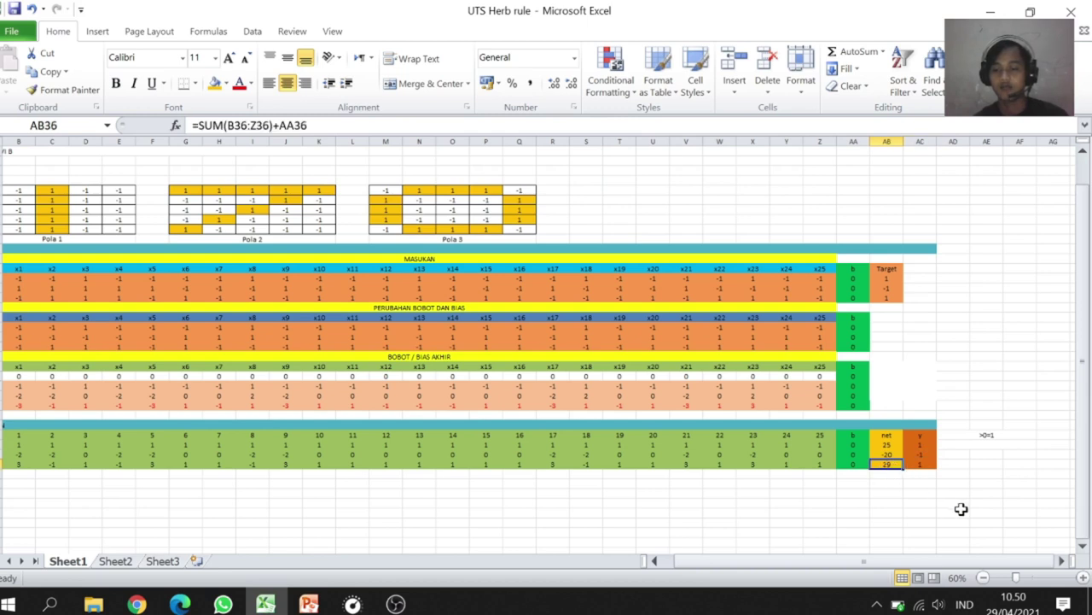
click(925, 465)
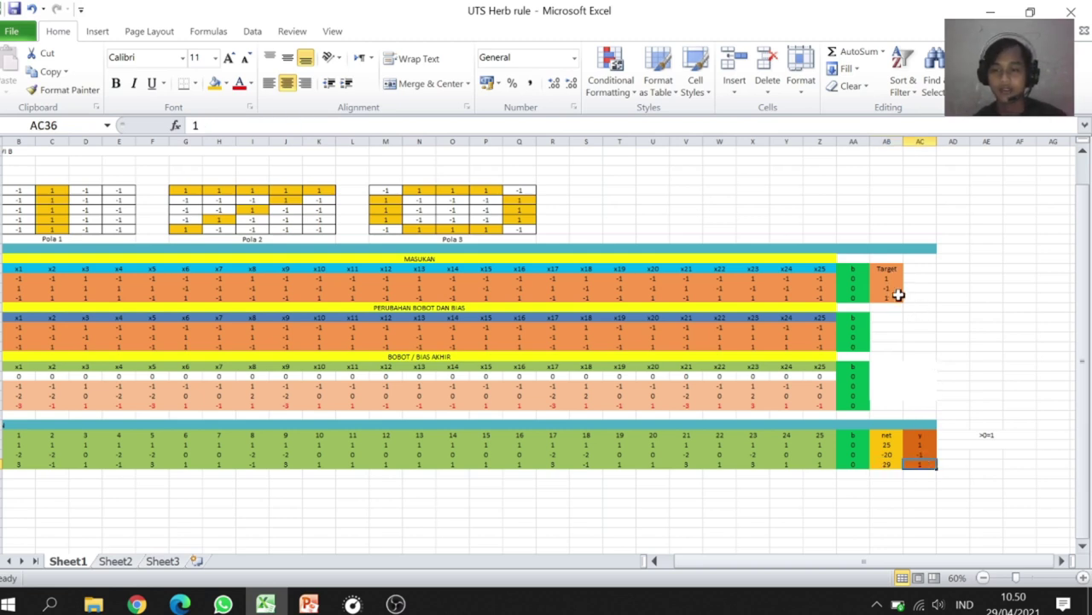
click(928, 444)
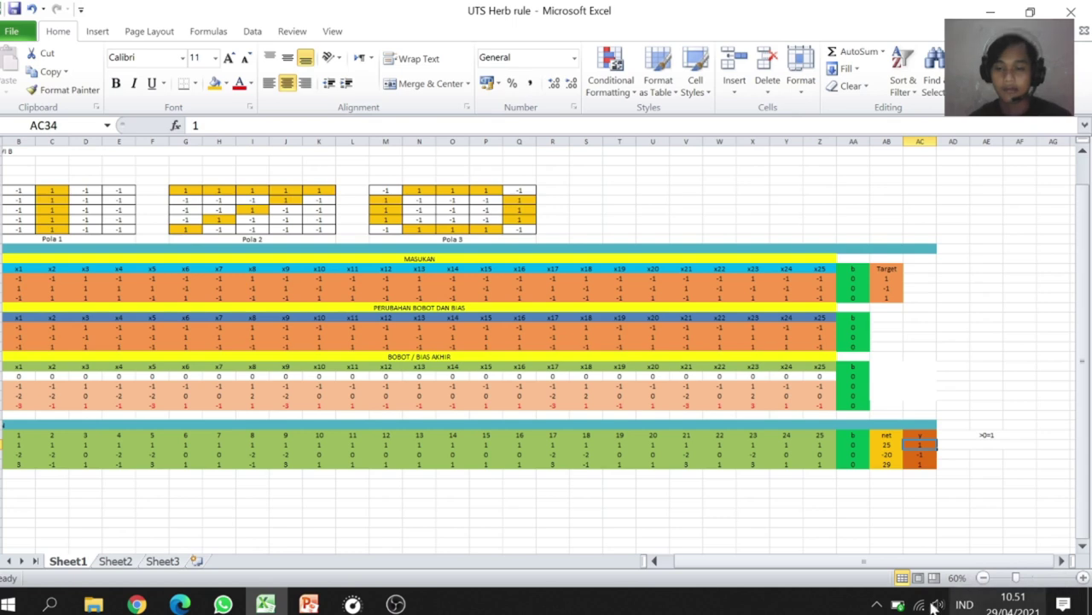
drag(744, 570, 736, 570)
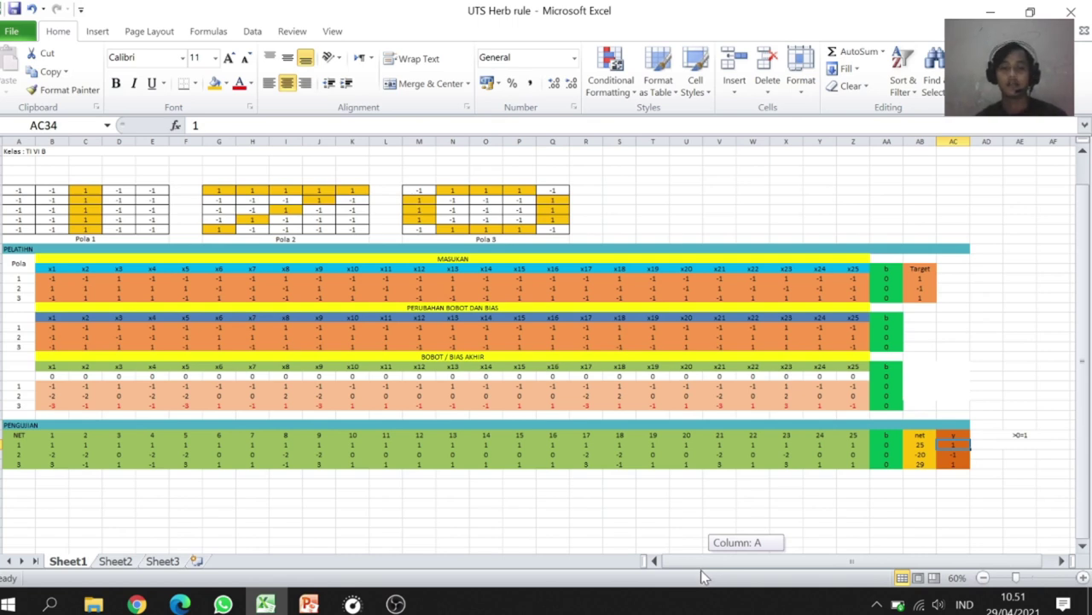
drag(703, 577, 703, 577)
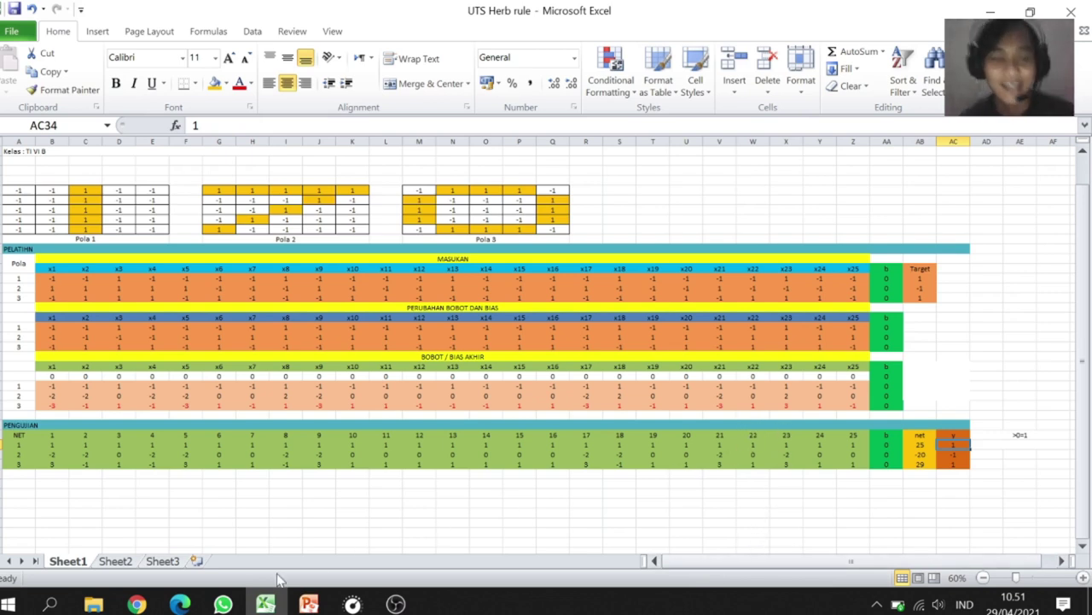
- Open Sheet2, set its zoom to 60% and check it against Sheet1
click(124, 561)
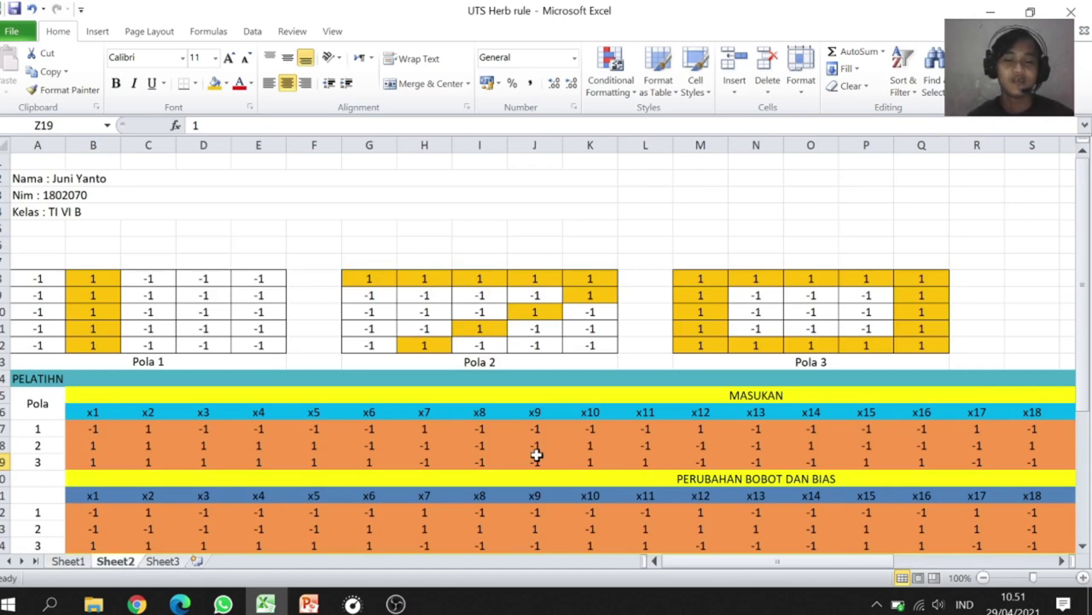
scroll(647, 446, down, 2)
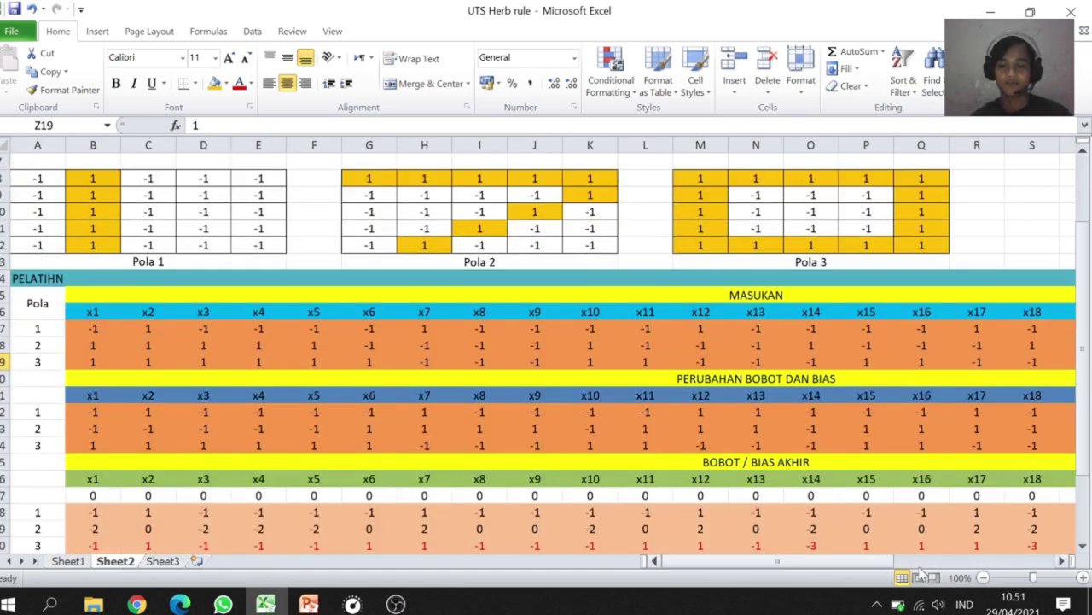
click(983, 578)
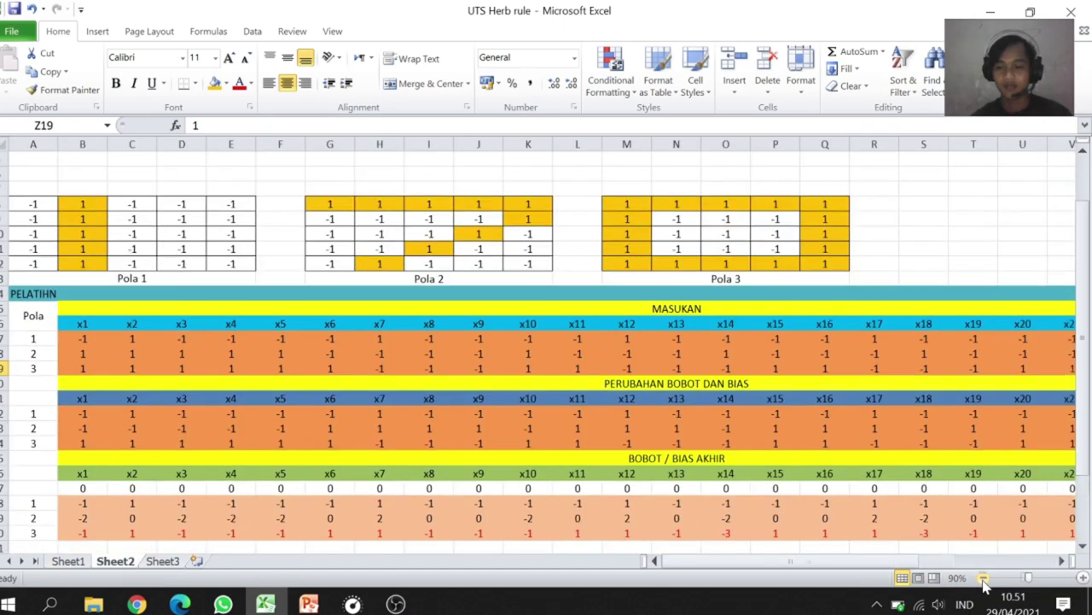
click(983, 577)
click(984, 578)
click(983, 578)
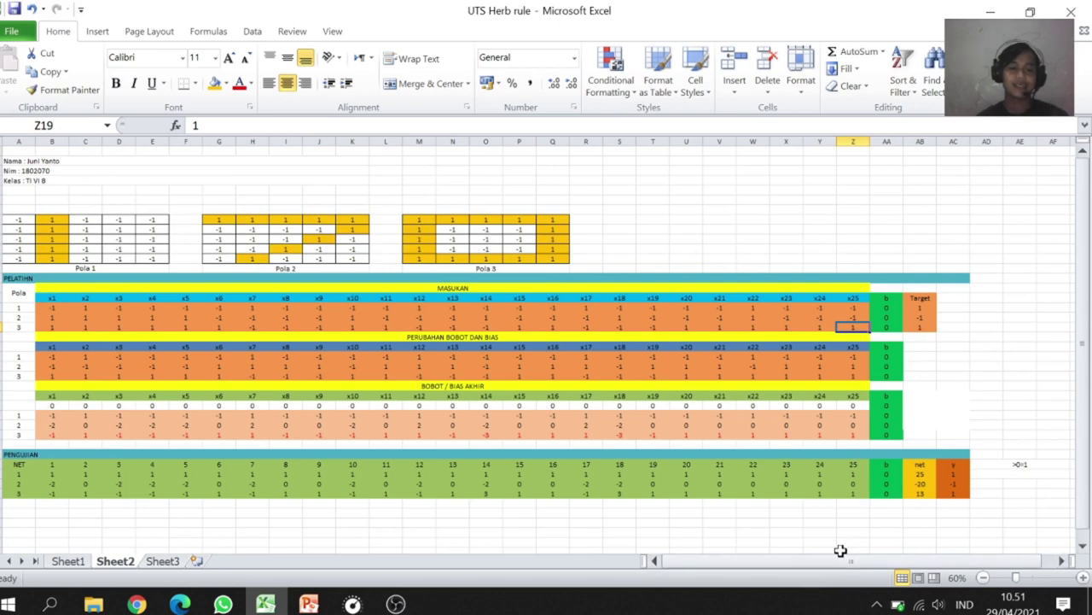
click(67, 562)
click(117, 561)
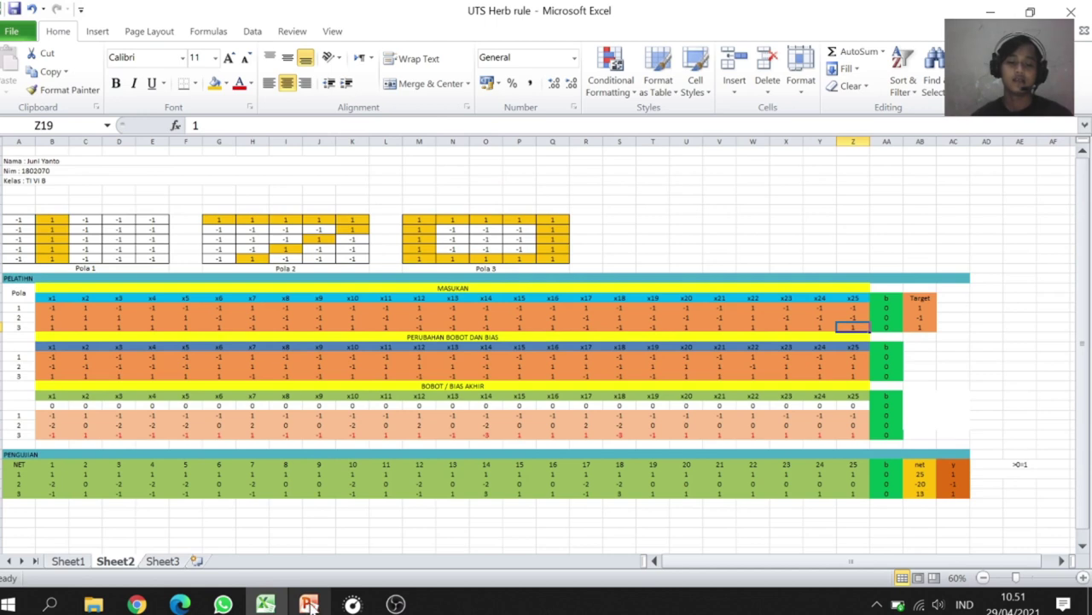
- Switch to the PowerPoint assignment and read slide 4's requirements for testing with old and new data
mouse_move(312, 605)
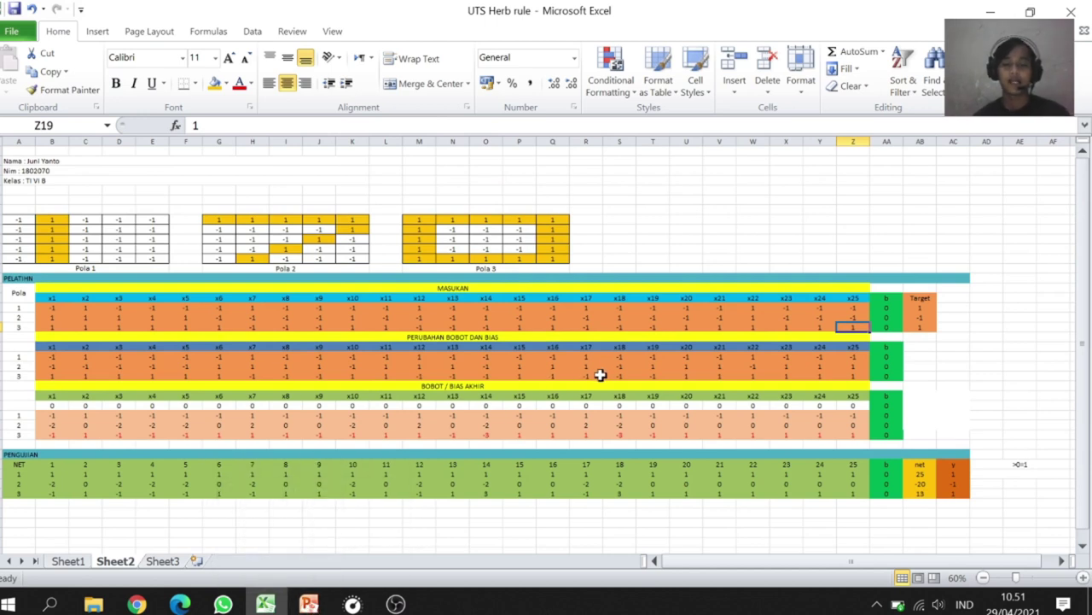
click(304, 603)
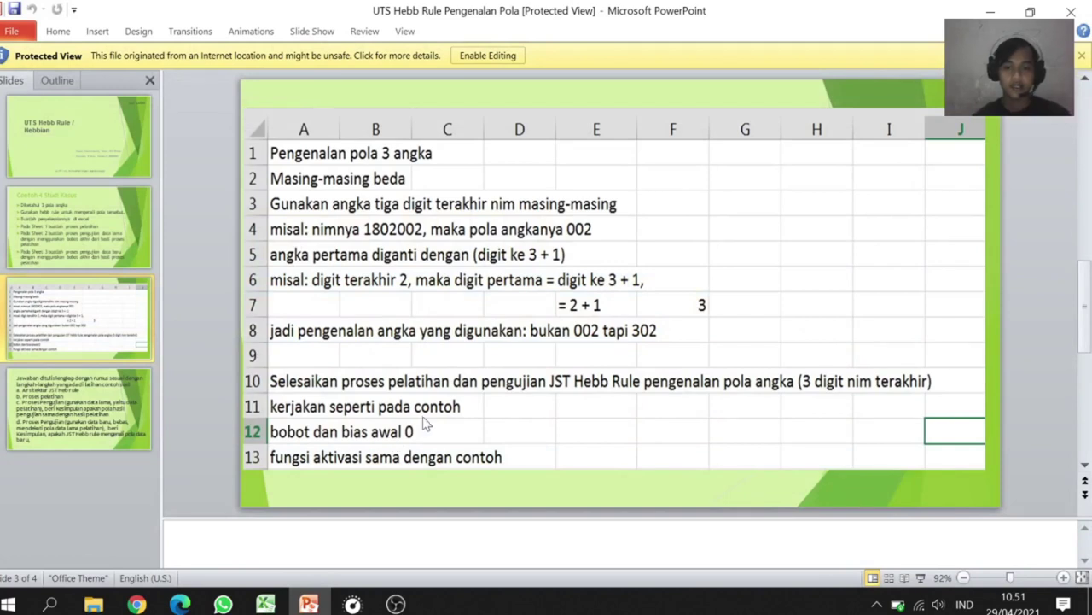
click(148, 398)
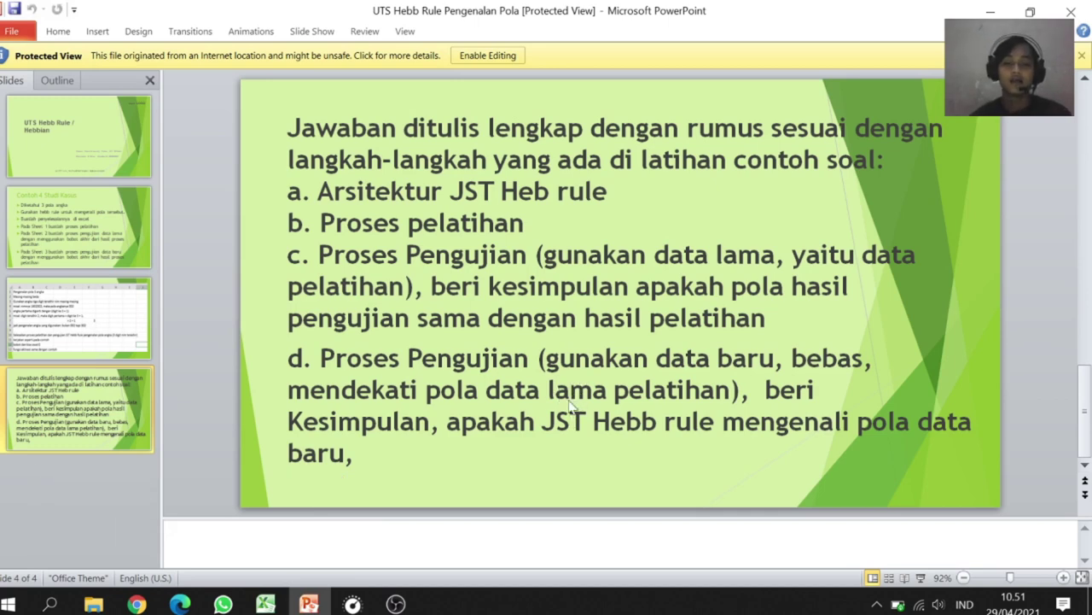
click(308, 605)
click(309, 604)
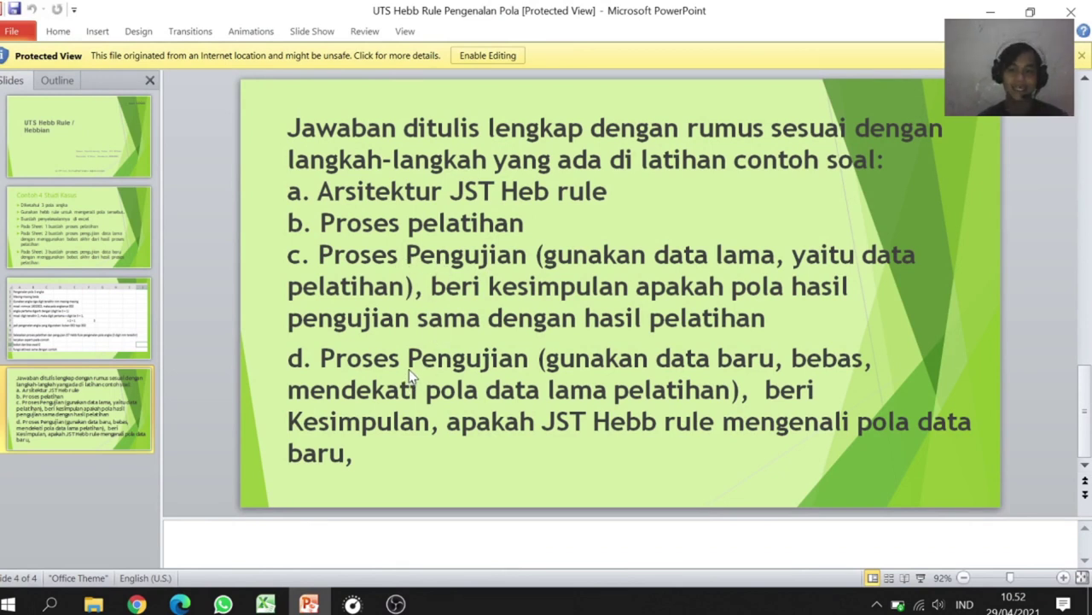
- Return to the Excel workbook and compare the digit patterns and tables of Sheet1 and Sheet2
click(266, 604)
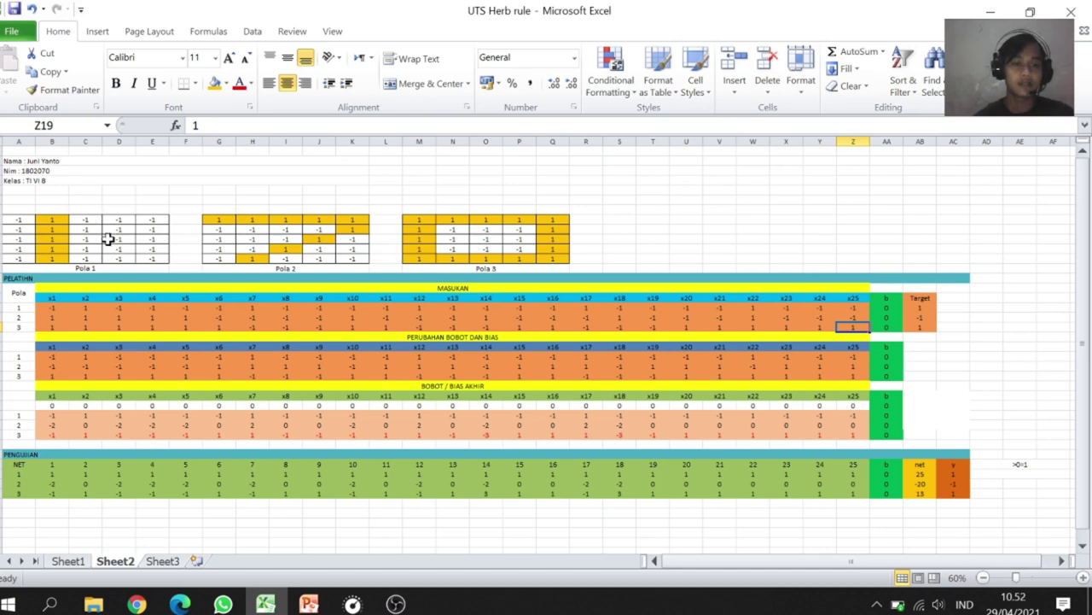
click(75, 567)
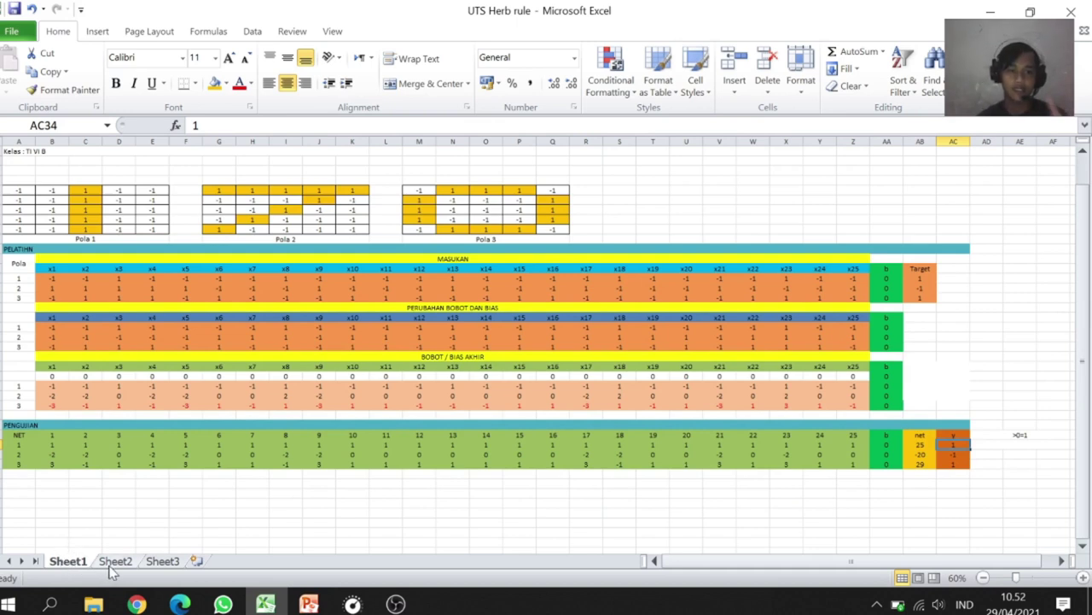
click(114, 564)
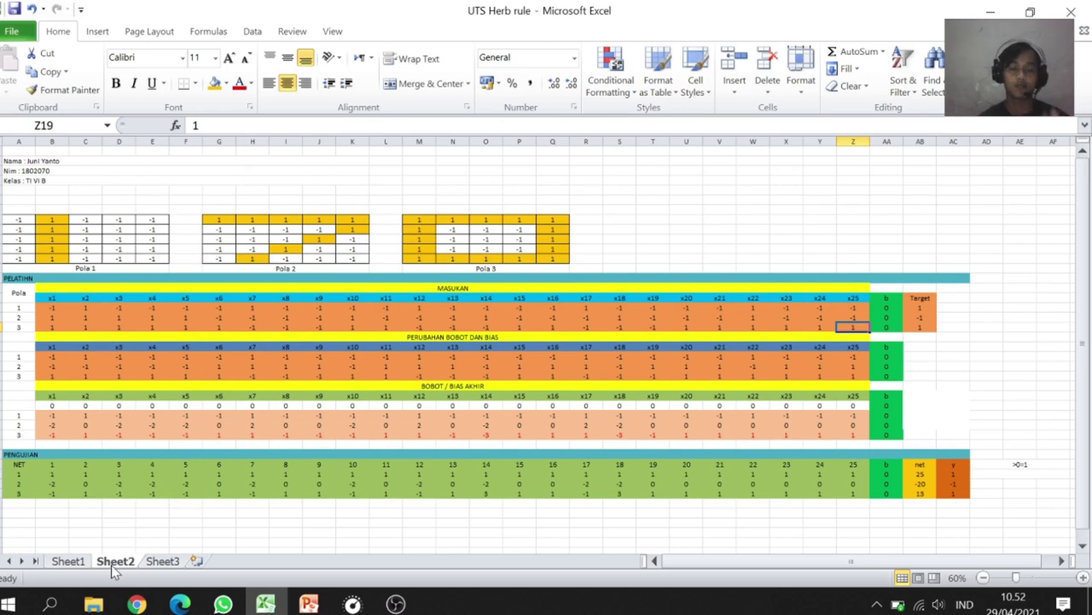
click(68, 564)
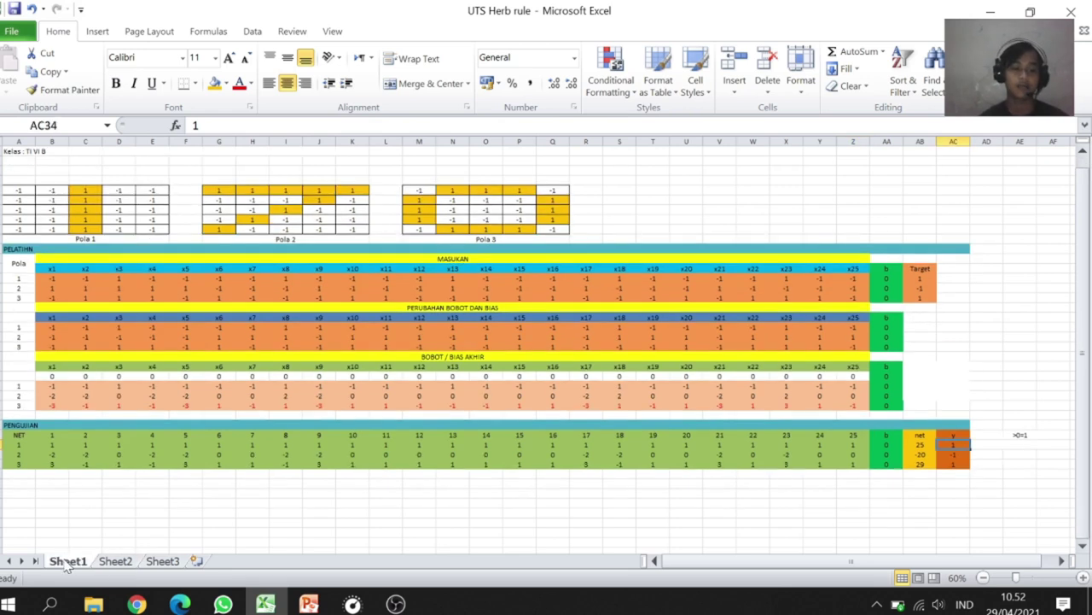
click(111, 566)
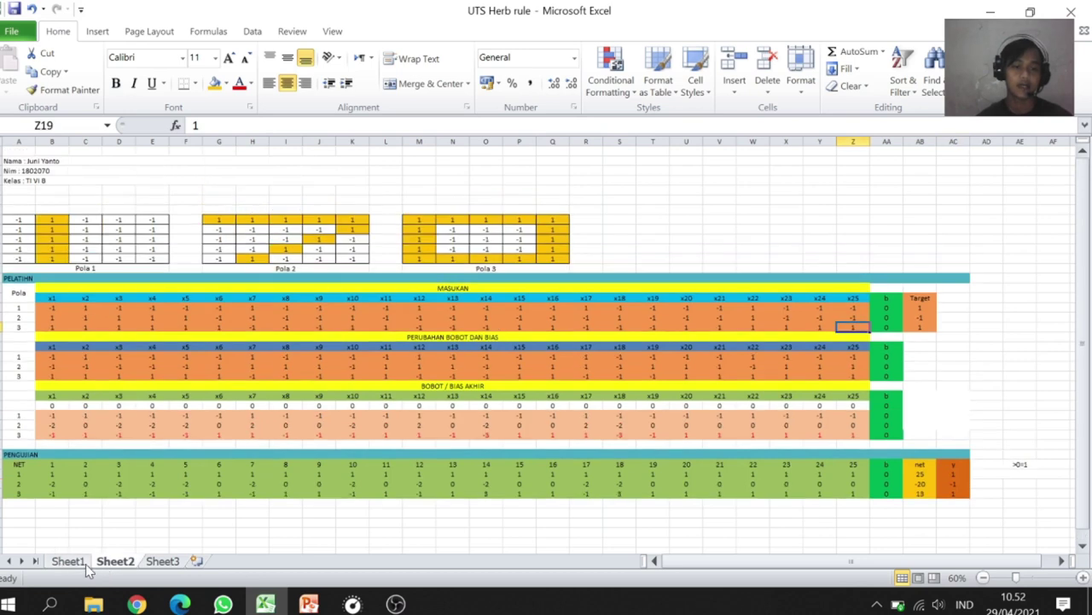
click(67, 564)
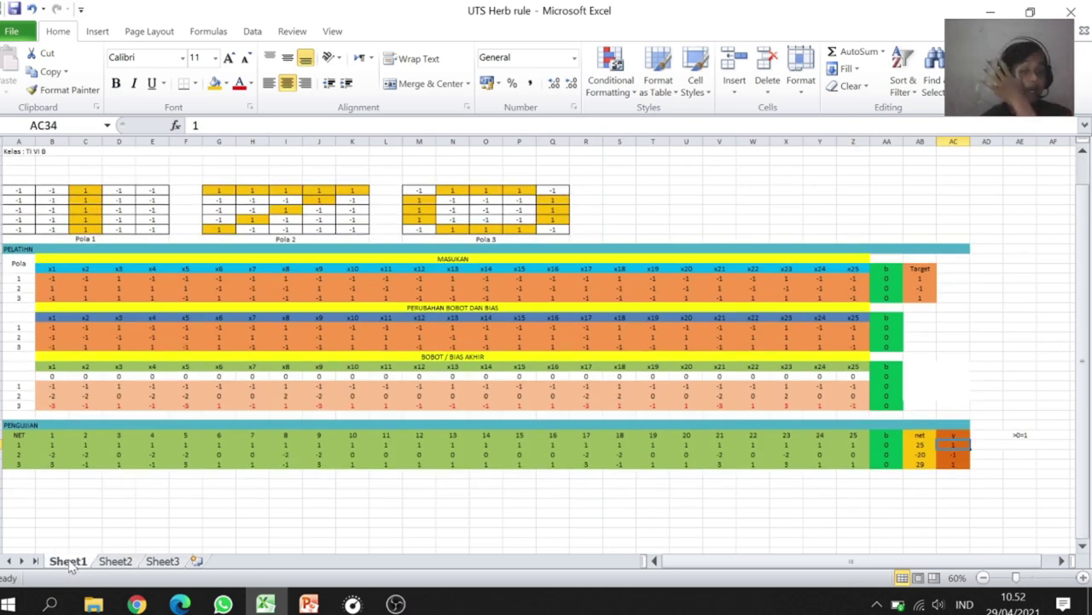
click(123, 564)
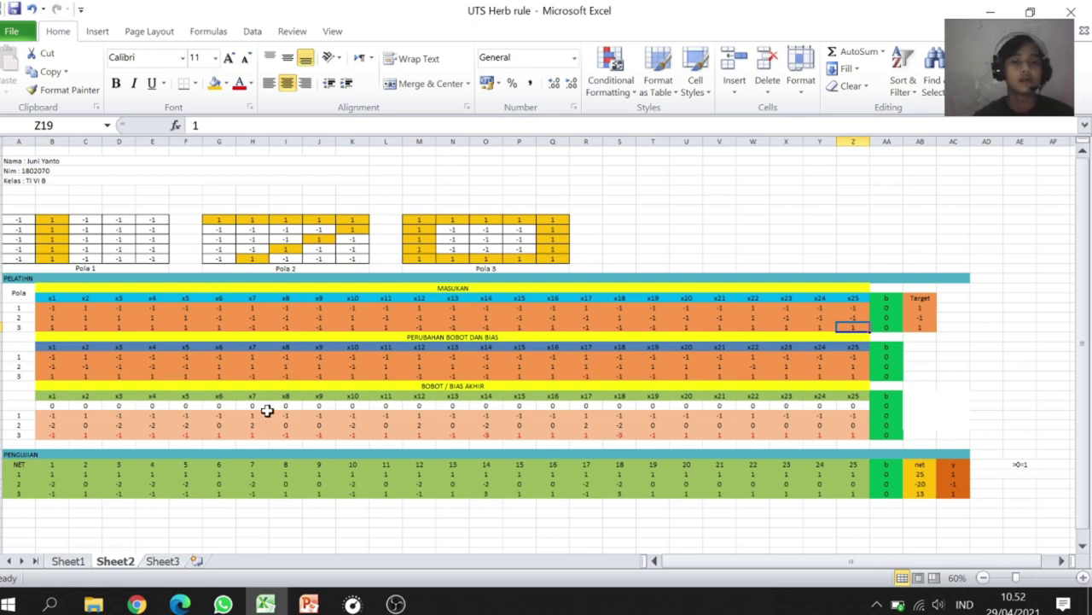
- Recheck slide 4's requirements in PowerPoint and compare Sheet1's training data with Sheet2's new data back in Excel
click(309, 605)
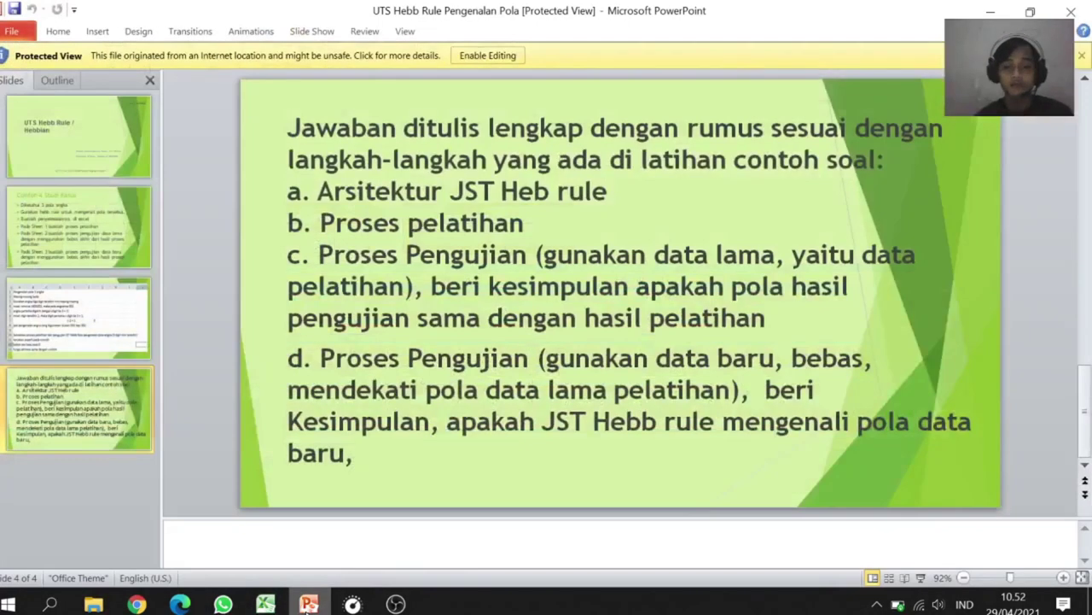
click(308, 604)
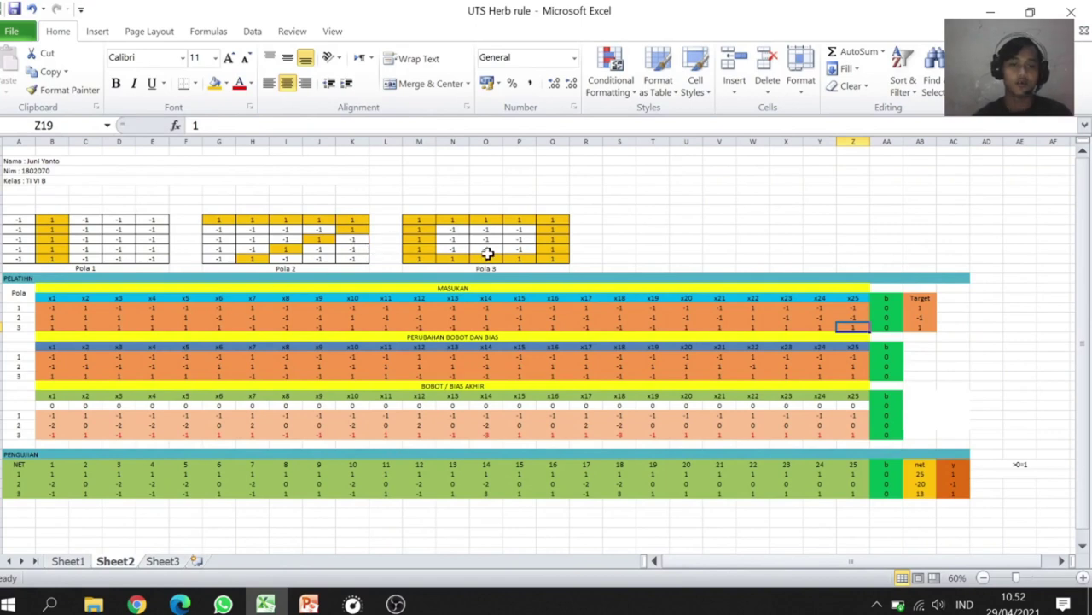
click(72, 564)
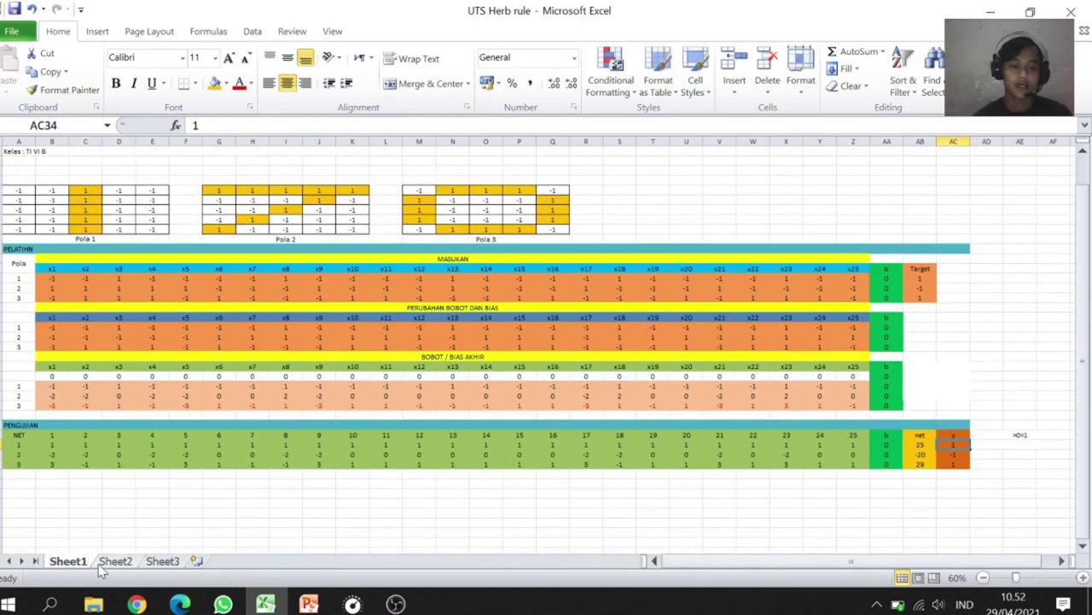
click(107, 565)
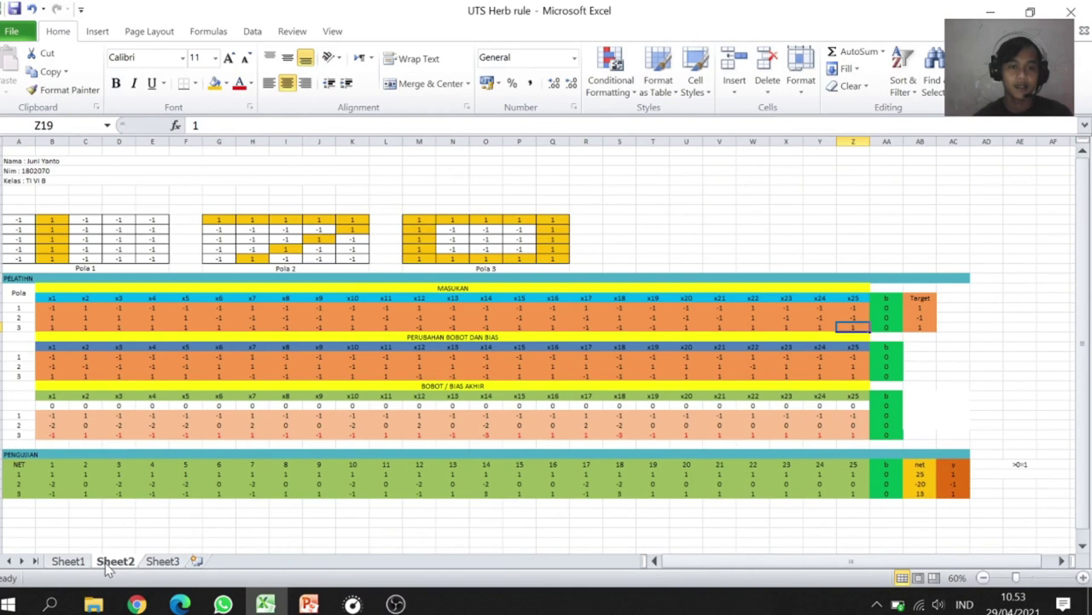
click(79, 563)
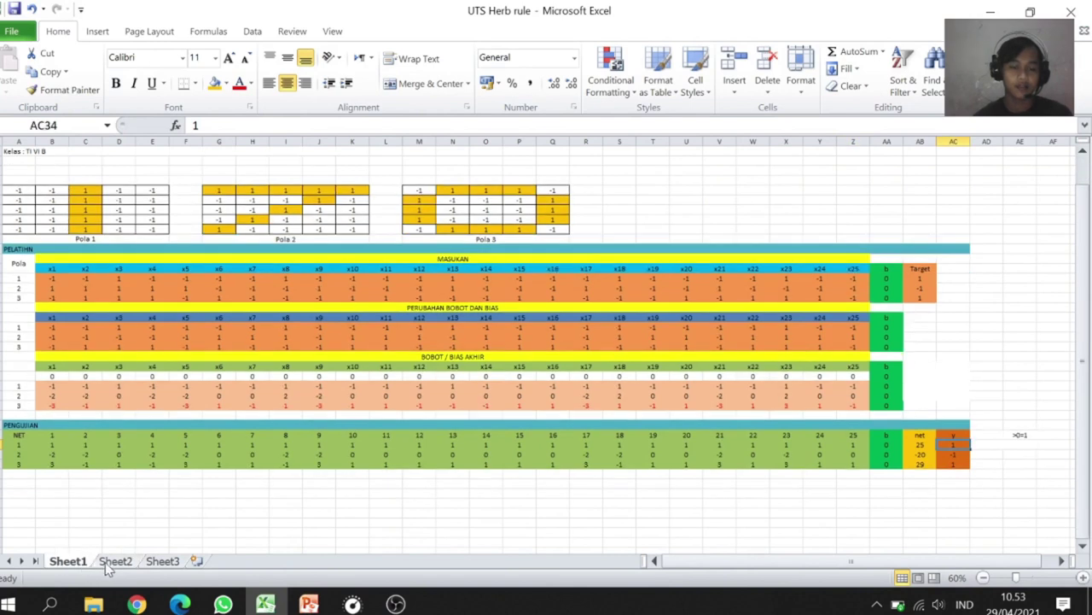
click(116, 563)
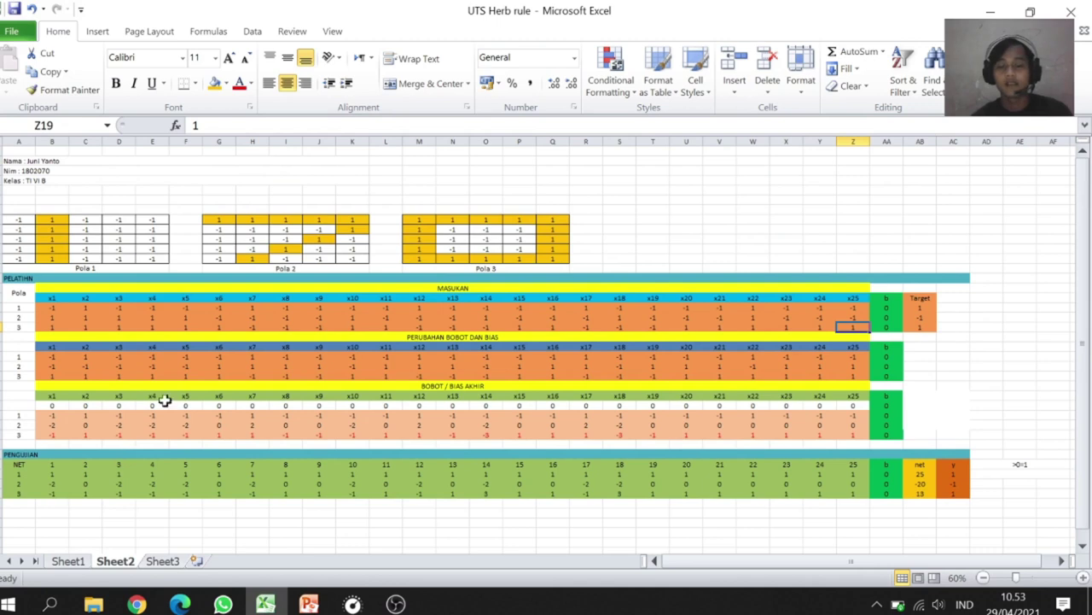
- Trace the Pola 1 and Pola 2 grid cells on Sheet2 against the MASUKAN inputs starting at x1
click(46, 298)
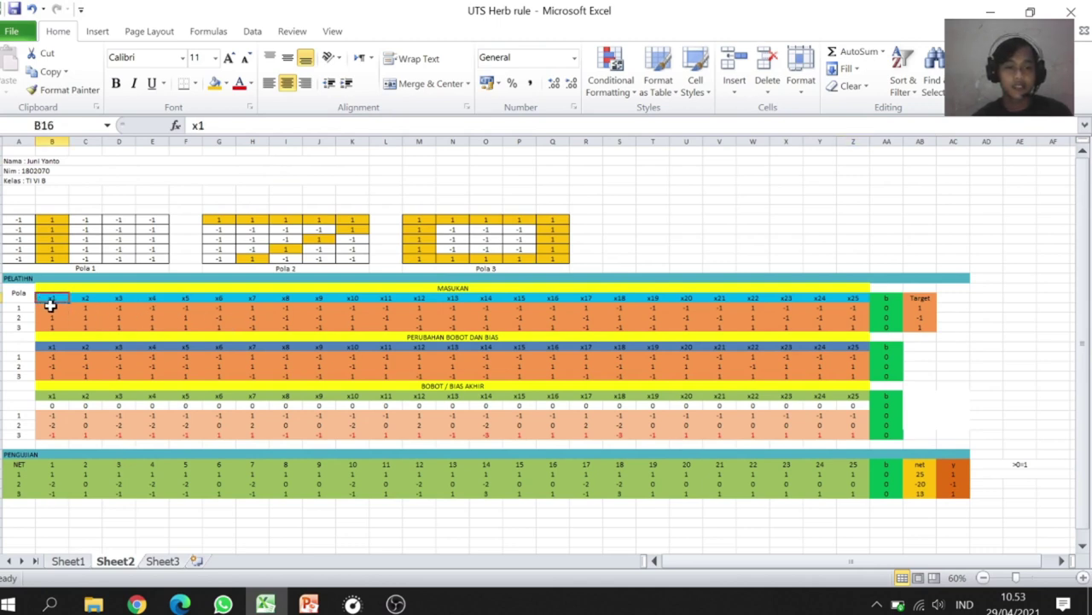
click(14, 221)
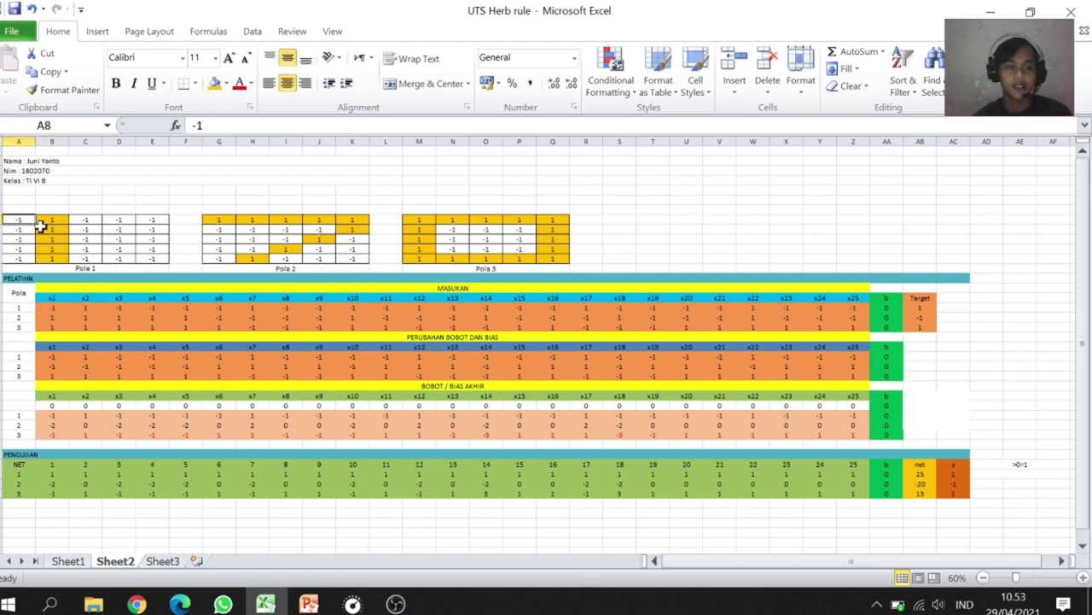
click(157, 258)
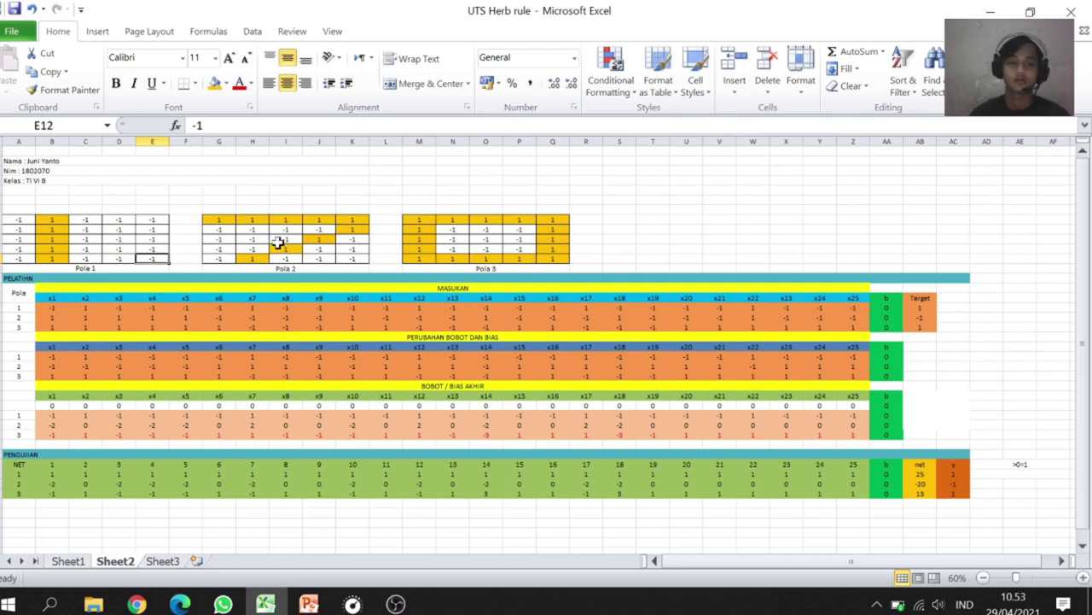
click(218, 221)
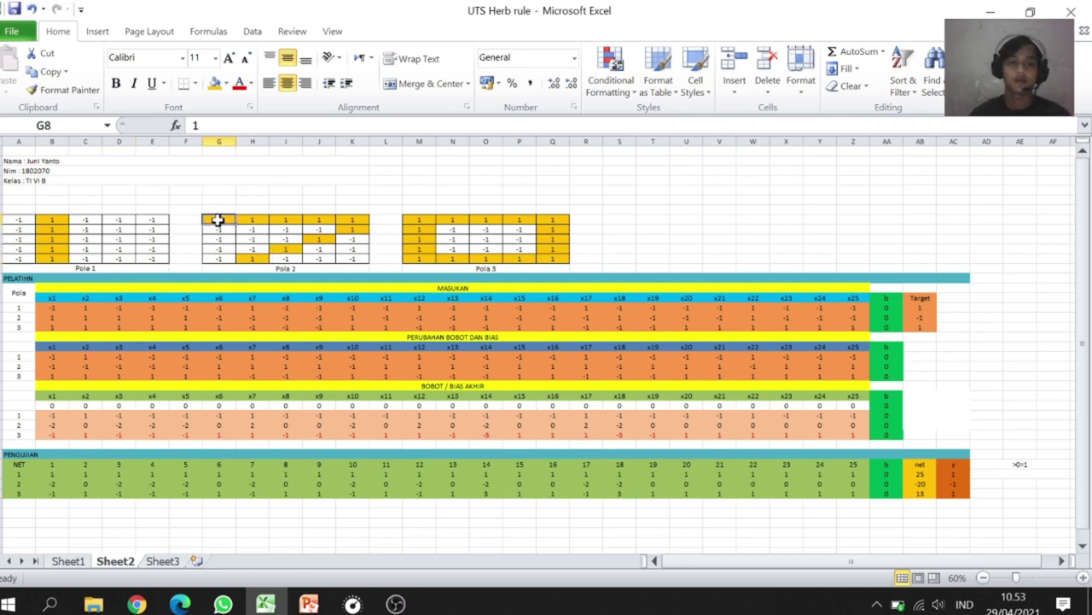
click(47, 298)
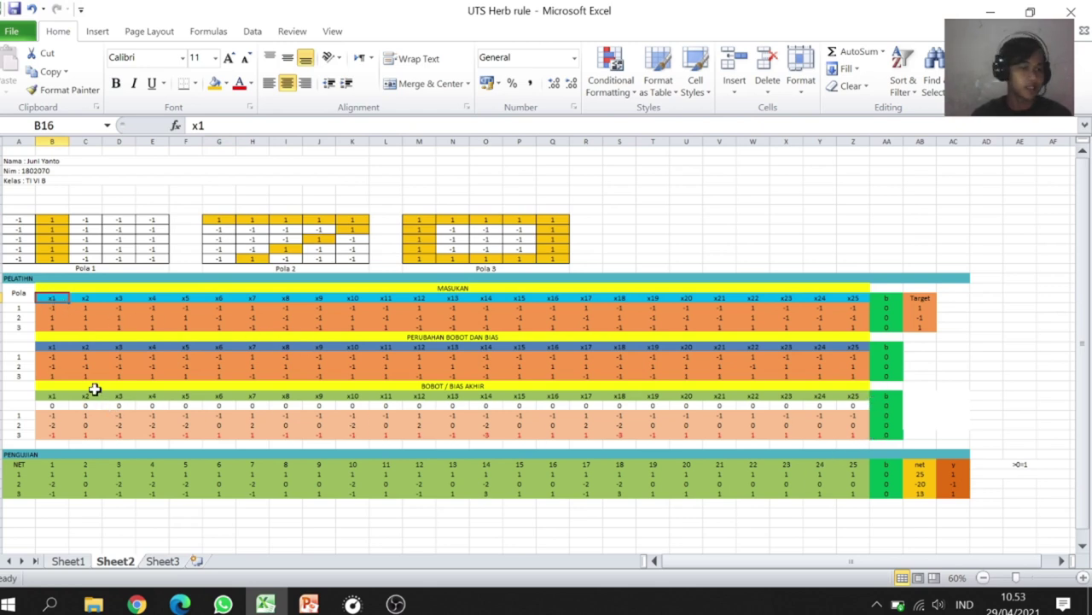
- Examine the Target, x25 and bias cells in Sheet2's MASUKAN table
click(930, 327)
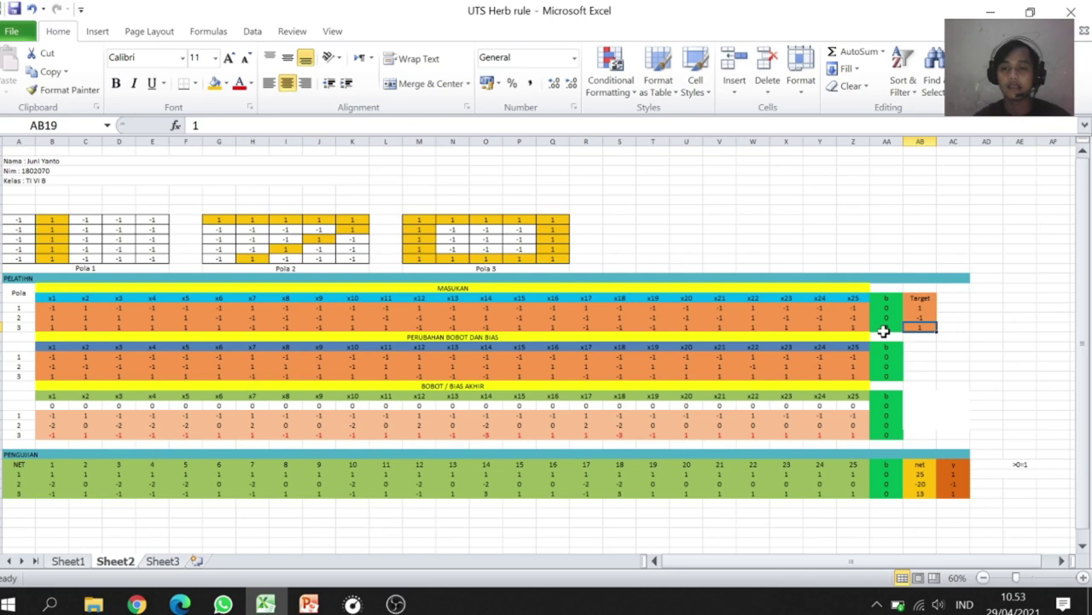
click(856, 318)
click(883, 328)
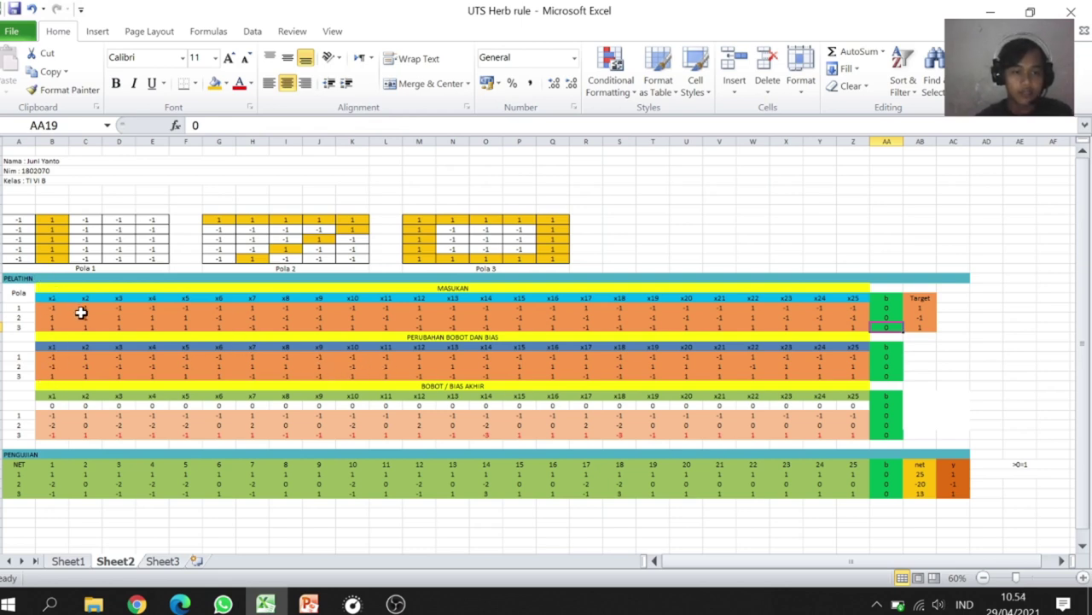
- Inspect pattern 1's x1 weight-change formula in Sheet2's PERUBAHAN BOBOT DAN BIAS table and the related MASUKAN cells
click(53, 357)
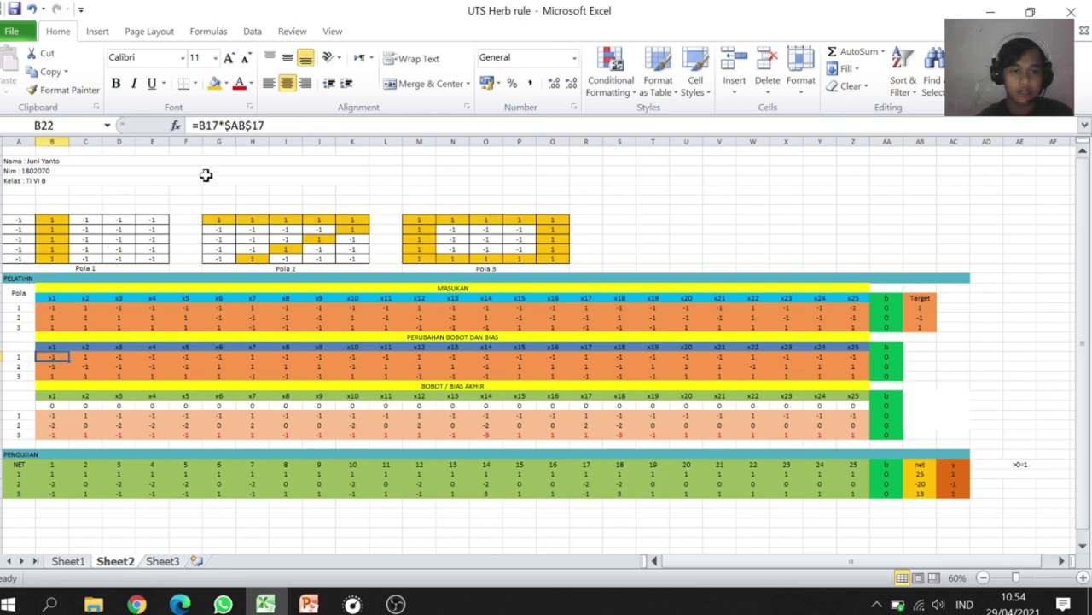
key(F2)
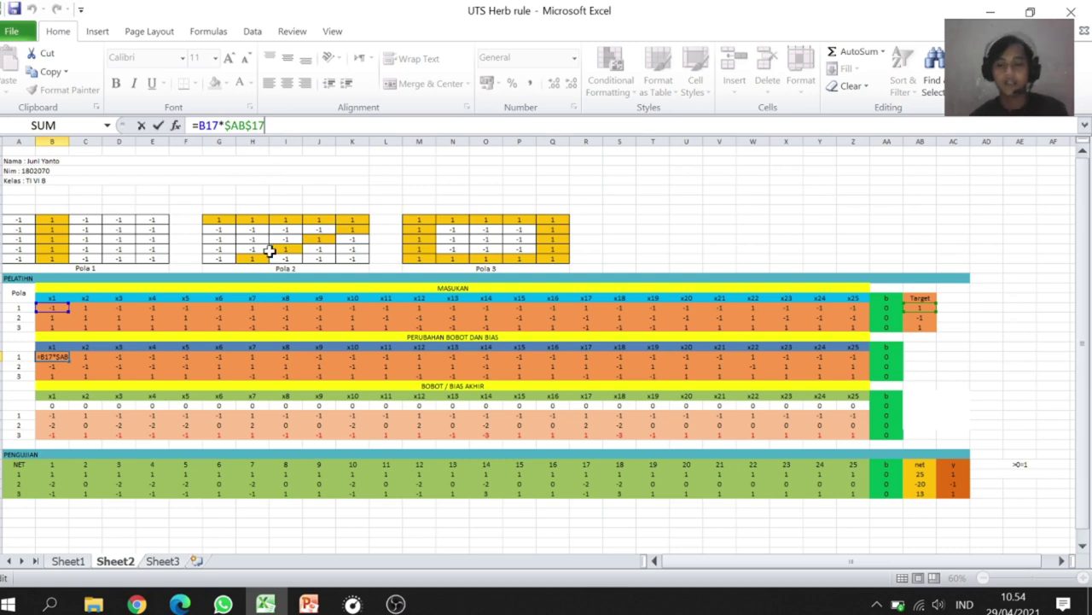
key(Return)
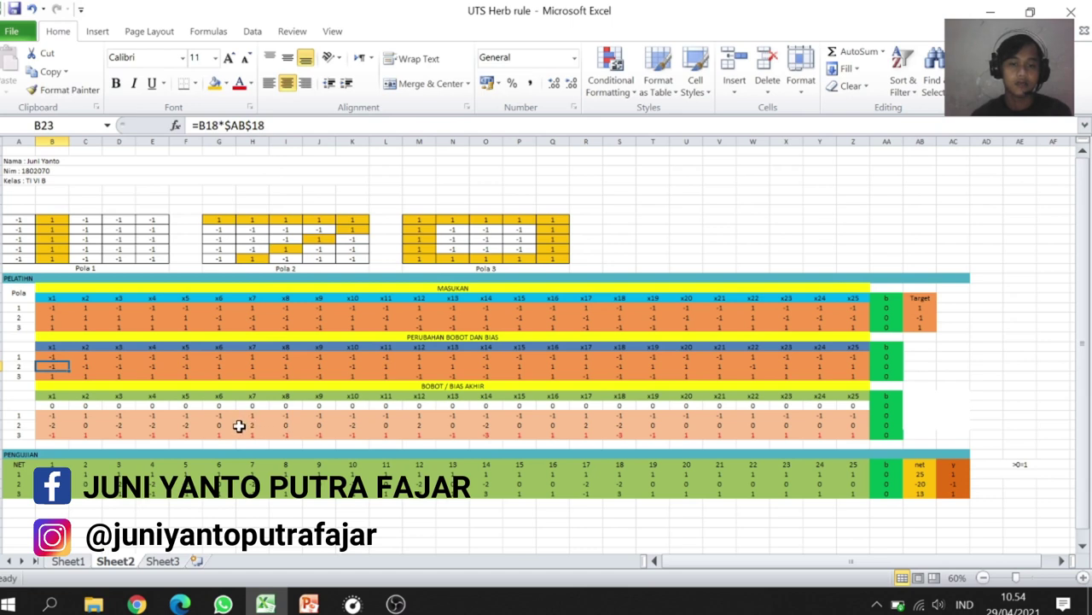
click(52, 406)
click(87, 326)
click(66, 308)
click(82, 309)
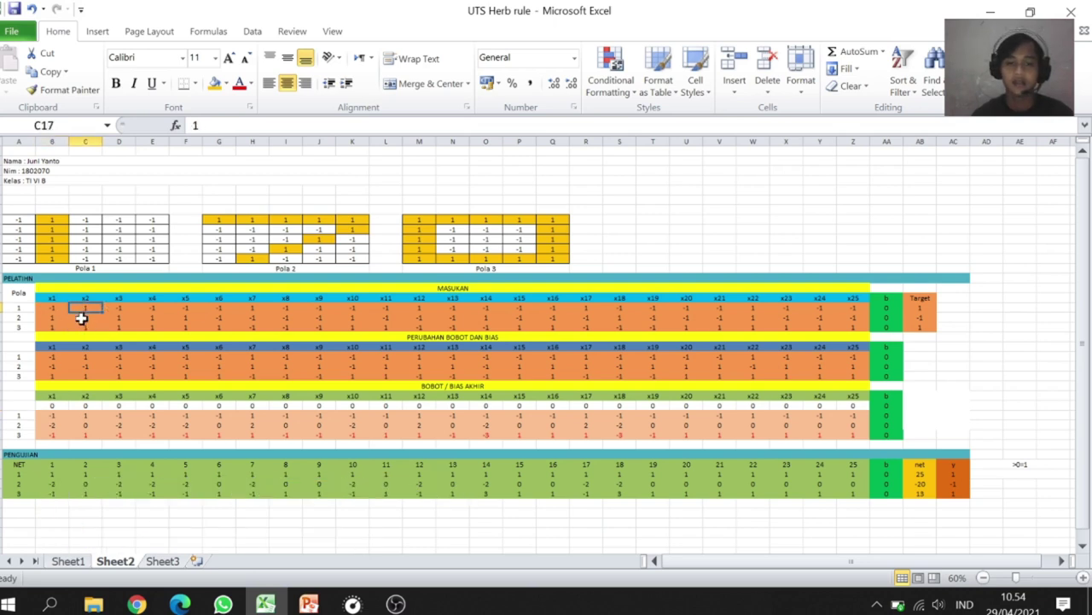
- Compare Sheet1 with Sheet2, tracing Sheet2's first Pola 1 grid cell to the x1 and x2 inputs under MASUKAN
click(78, 563)
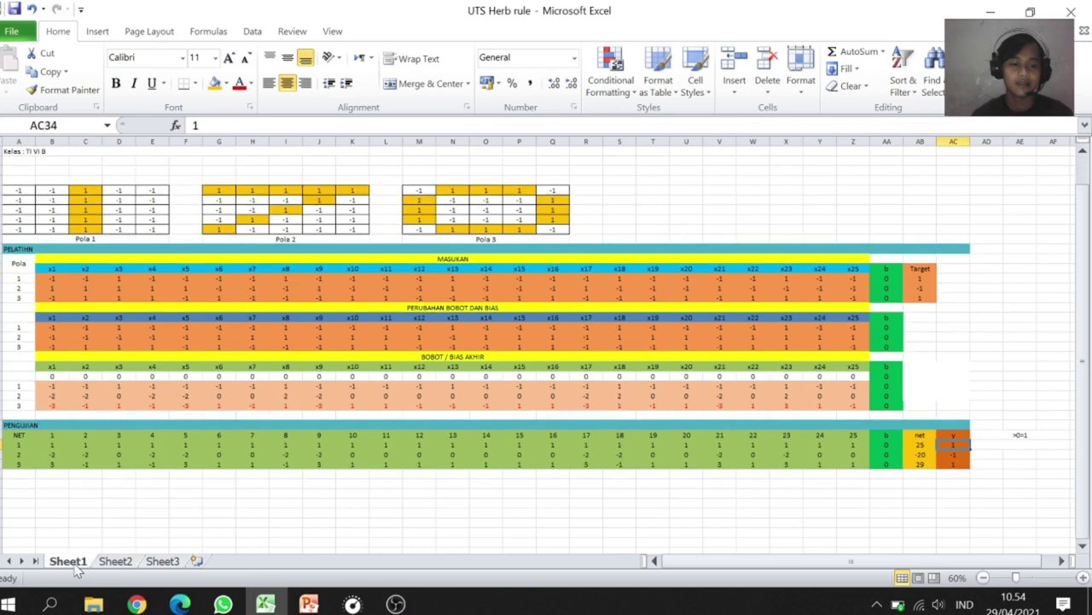
click(115, 563)
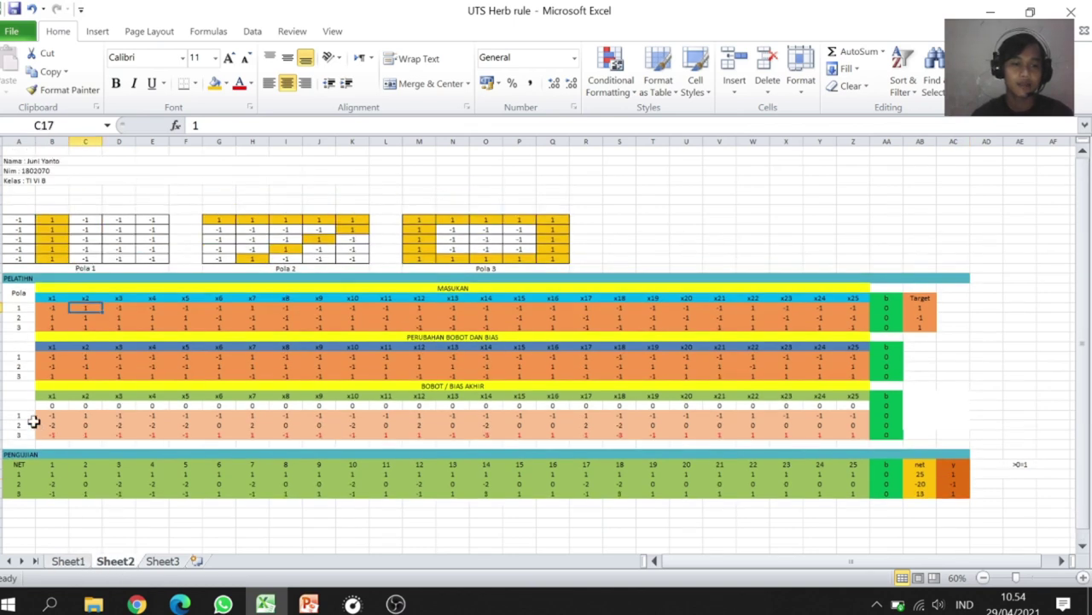
click(18, 220)
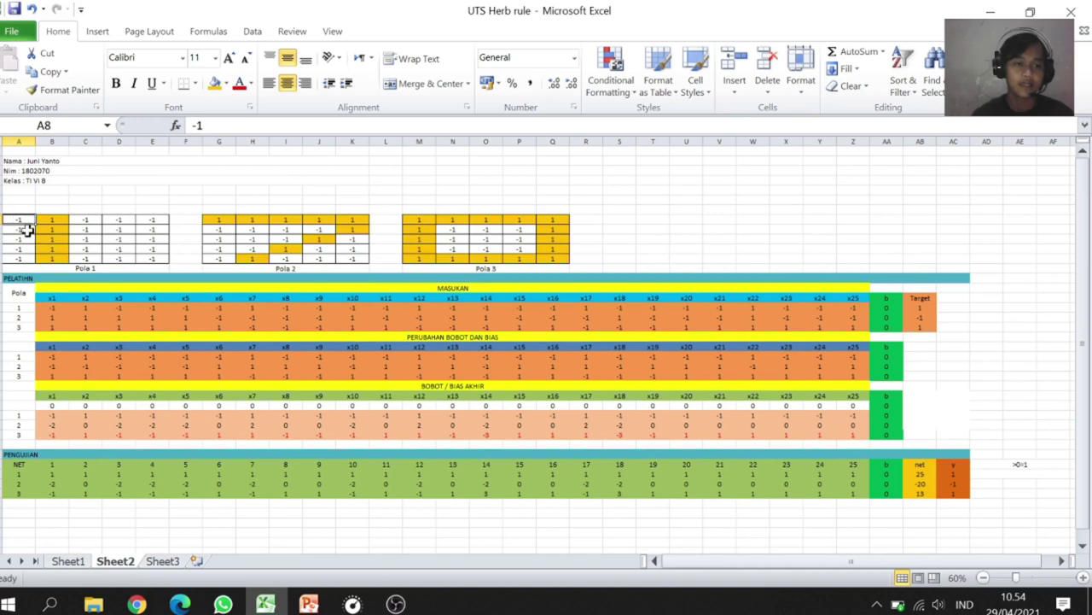
click(52, 308)
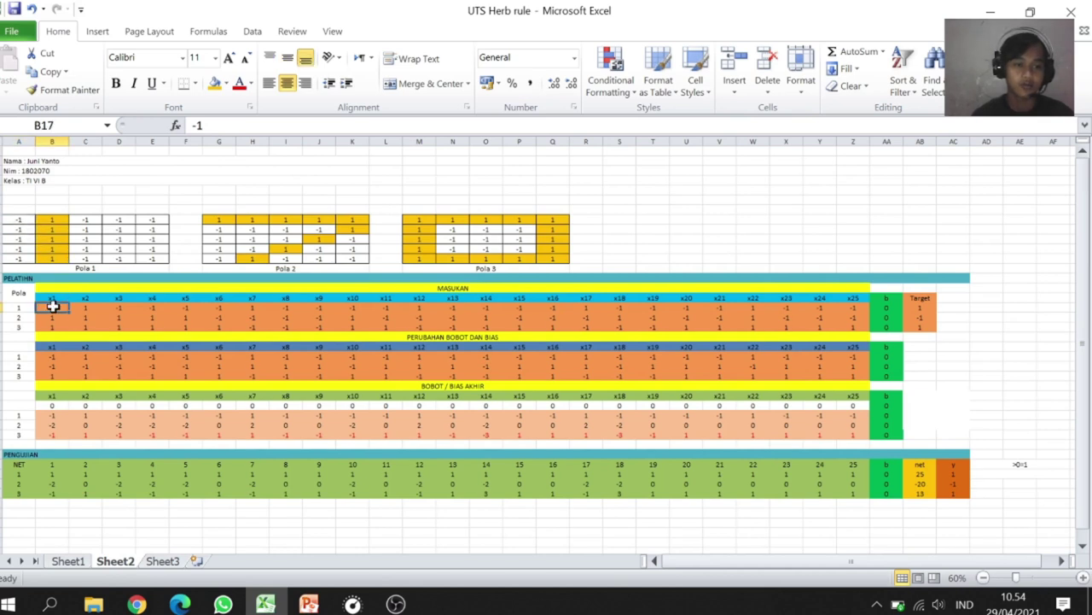
click(85, 317)
click(86, 307)
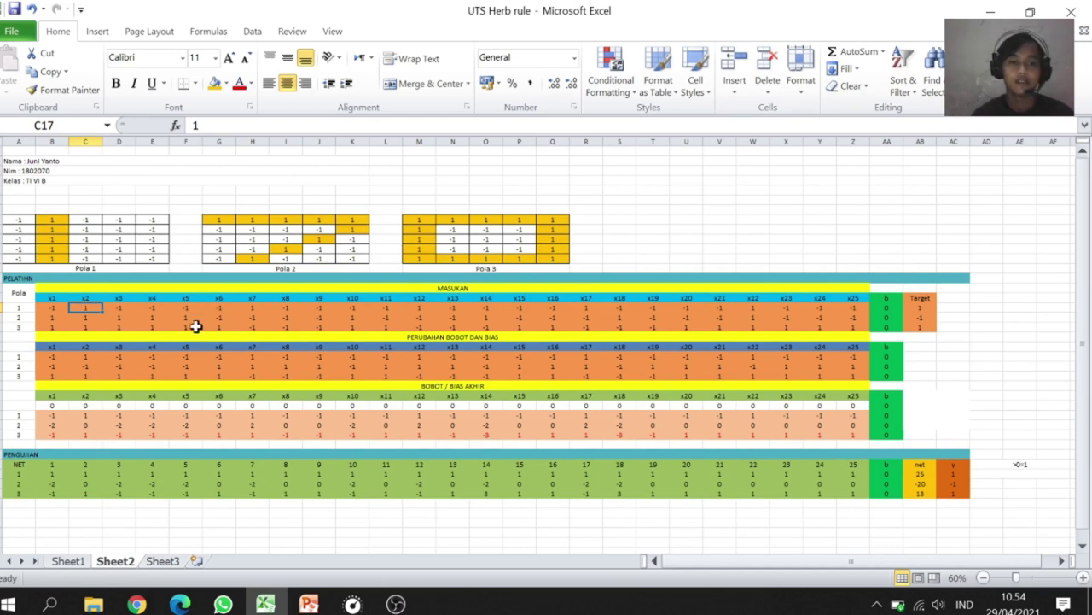
- Check Sheet1's data against the testing requirements on the PowerPoint slide, and return to Sheet2 in Excel
click(75, 563)
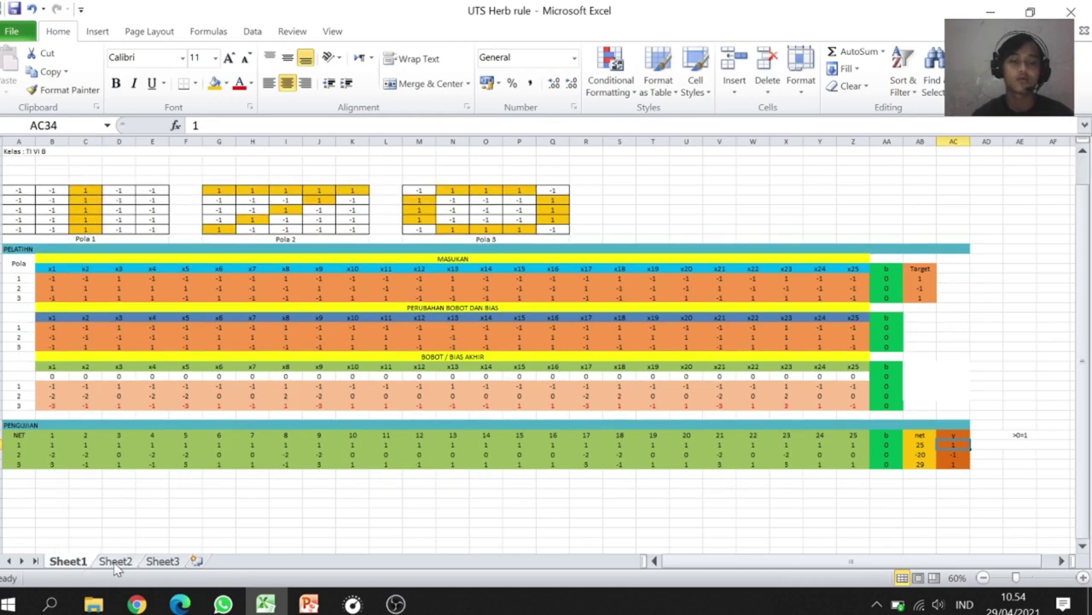
click(306, 604)
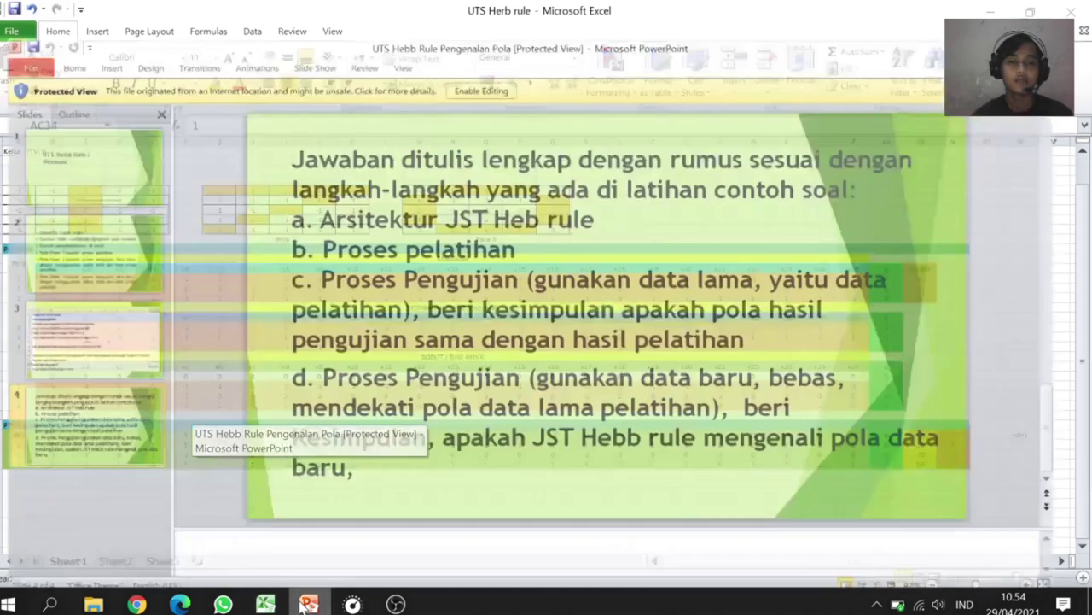
click(303, 604)
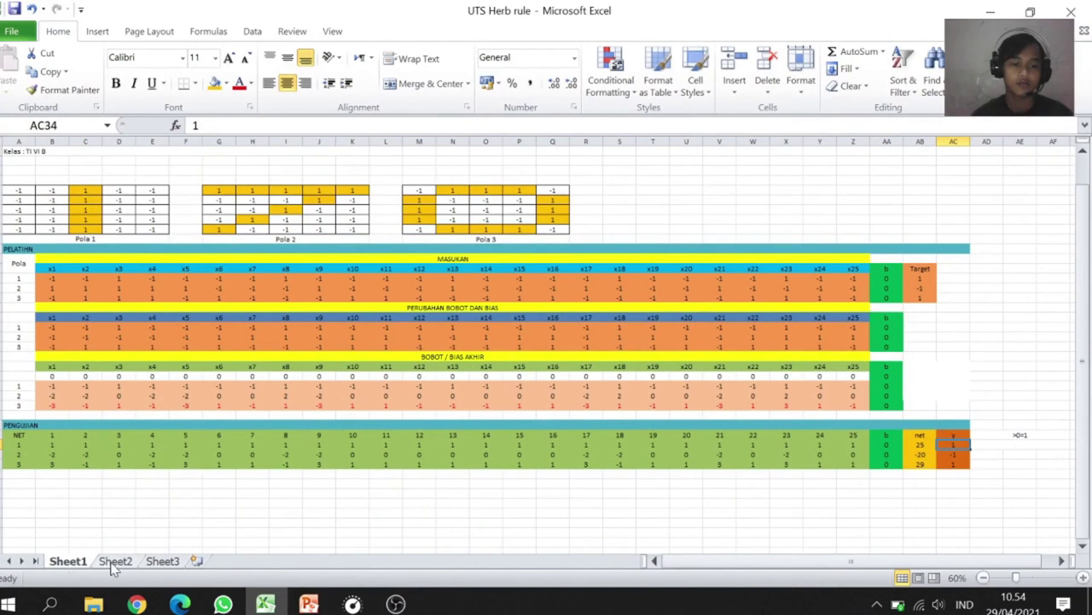
click(115, 562)
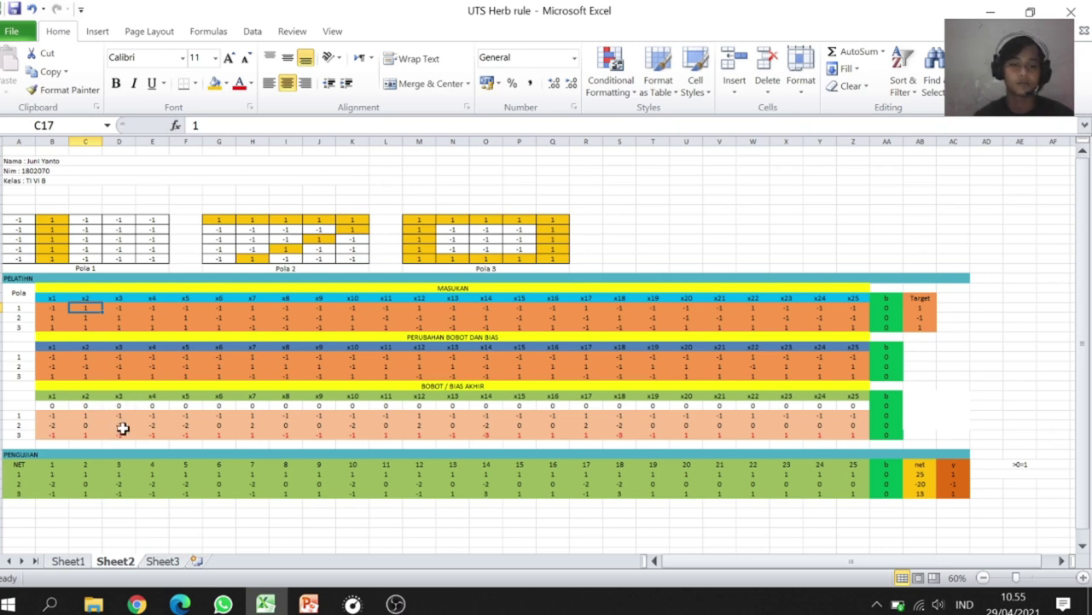
- Examine the BOBOT / BIAS AKHIR formulas on Sheet2, from pattern 1's x1 weight to pattern 2's x25 weight
click(51, 406)
click(56, 418)
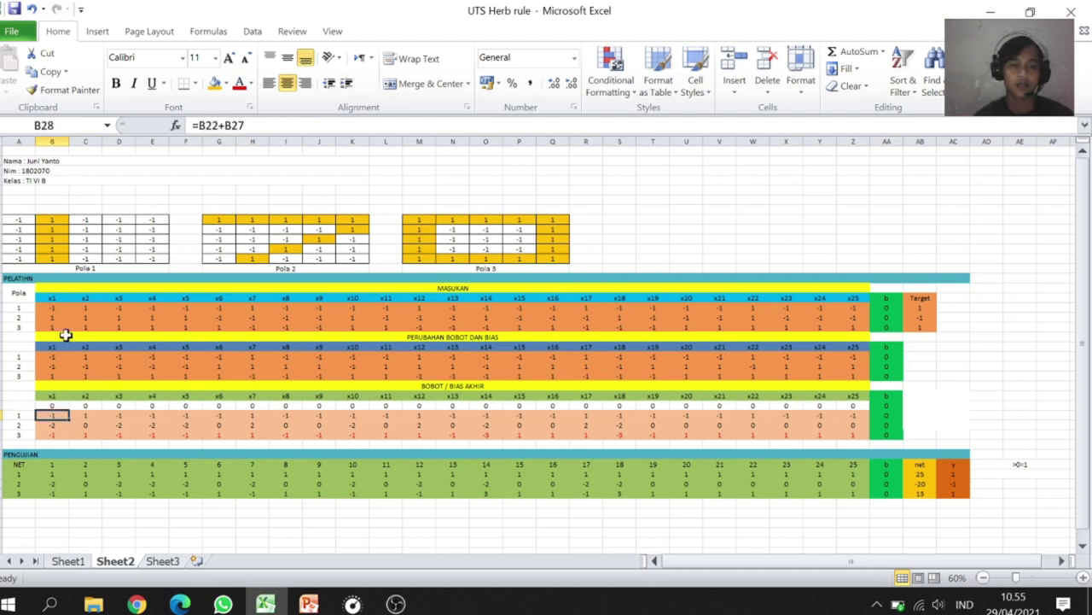
click(254, 124)
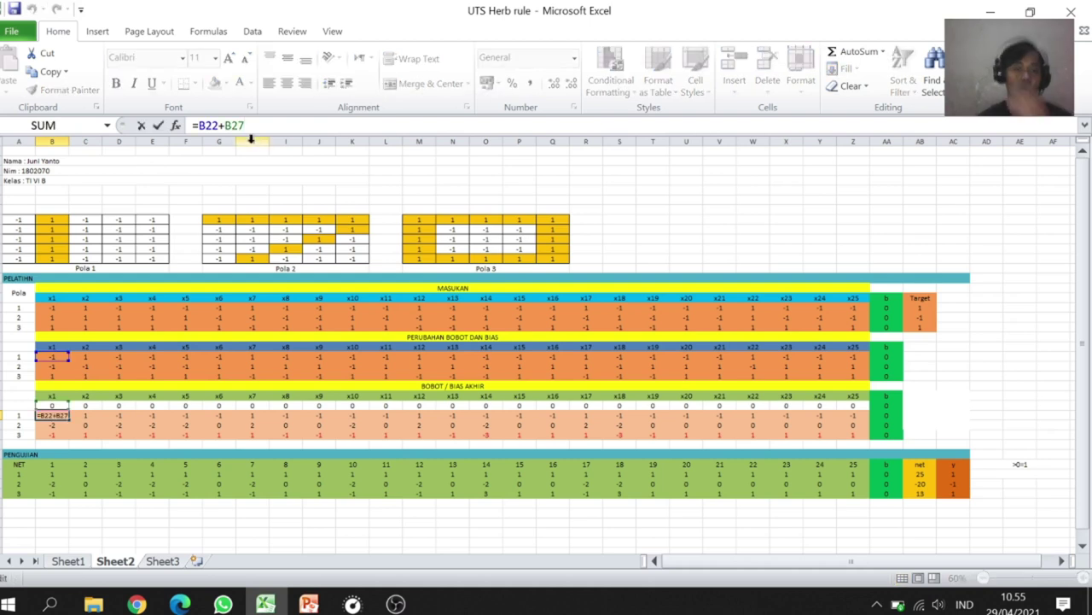
click(852, 424)
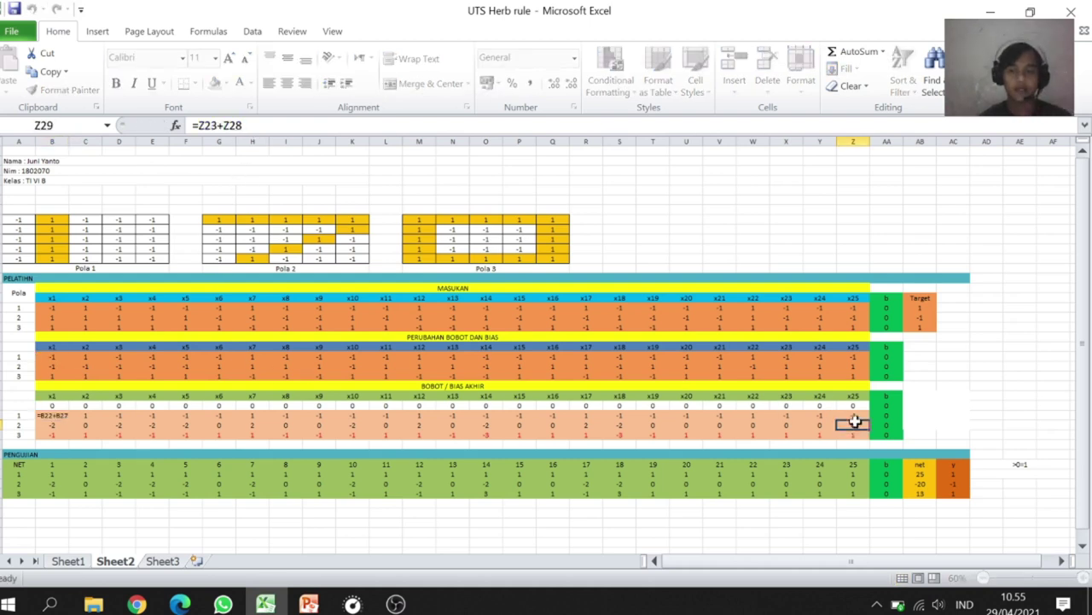
- Examine the net formulas for patterns 1 and 3 in Sheet2's PENGUJIAN table and compare them with Sheet1's results
click(50, 464)
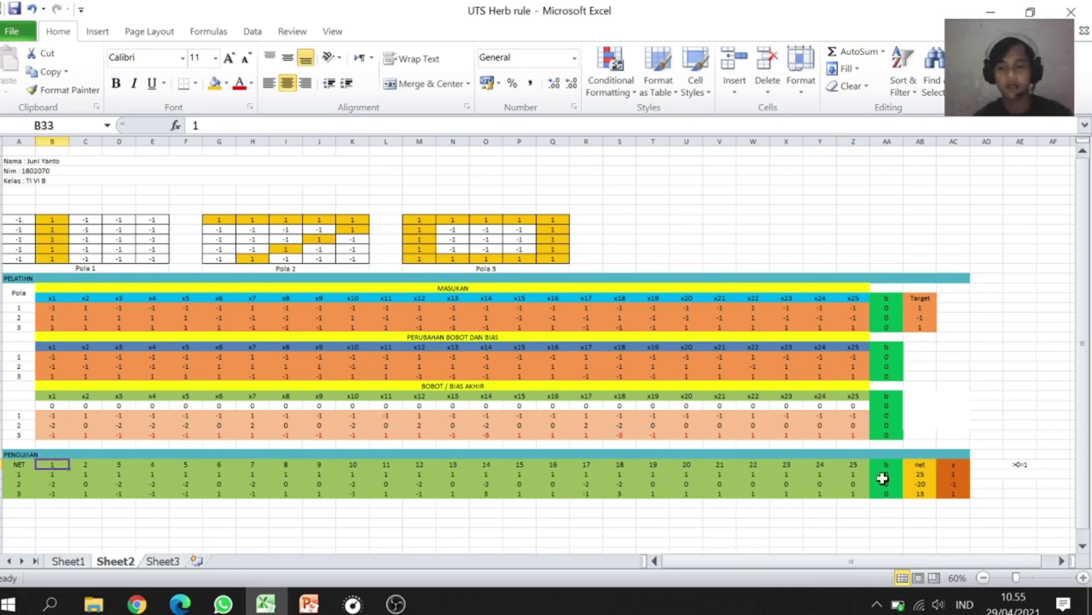
click(918, 475)
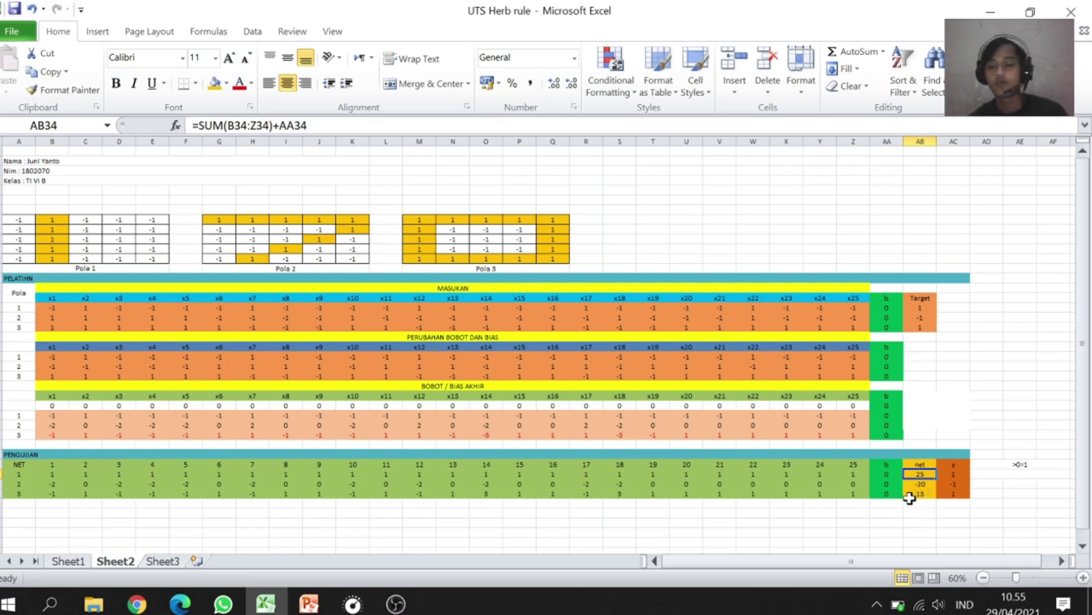
click(912, 494)
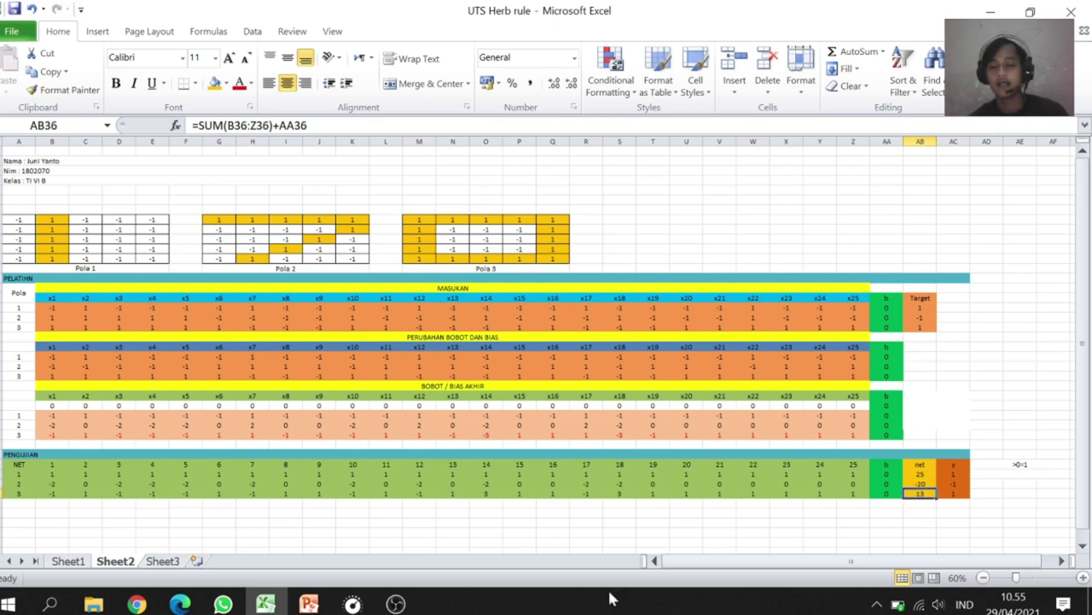
click(68, 561)
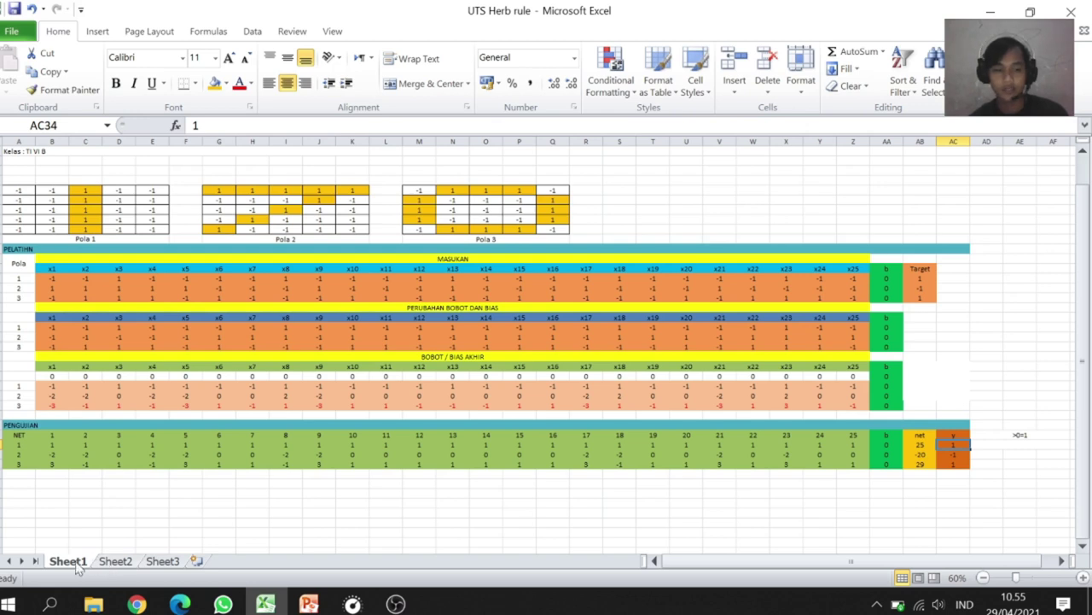
click(113, 564)
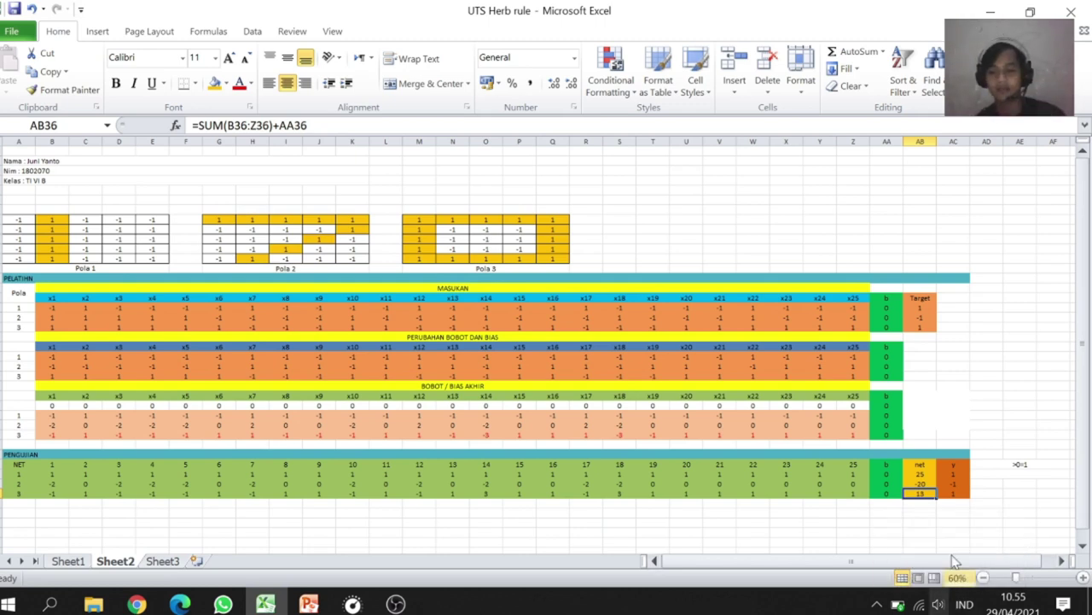
- Compare the net and y results of all three patterns in Sheet2's PENGUJIAN table with the Target column
click(958, 473)
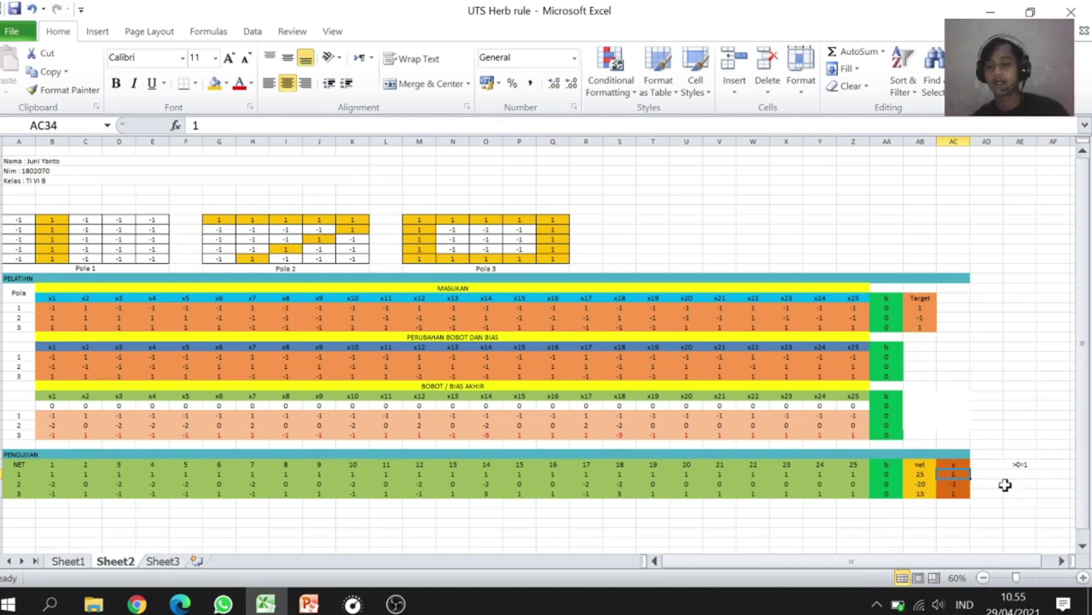
click(920, 494)
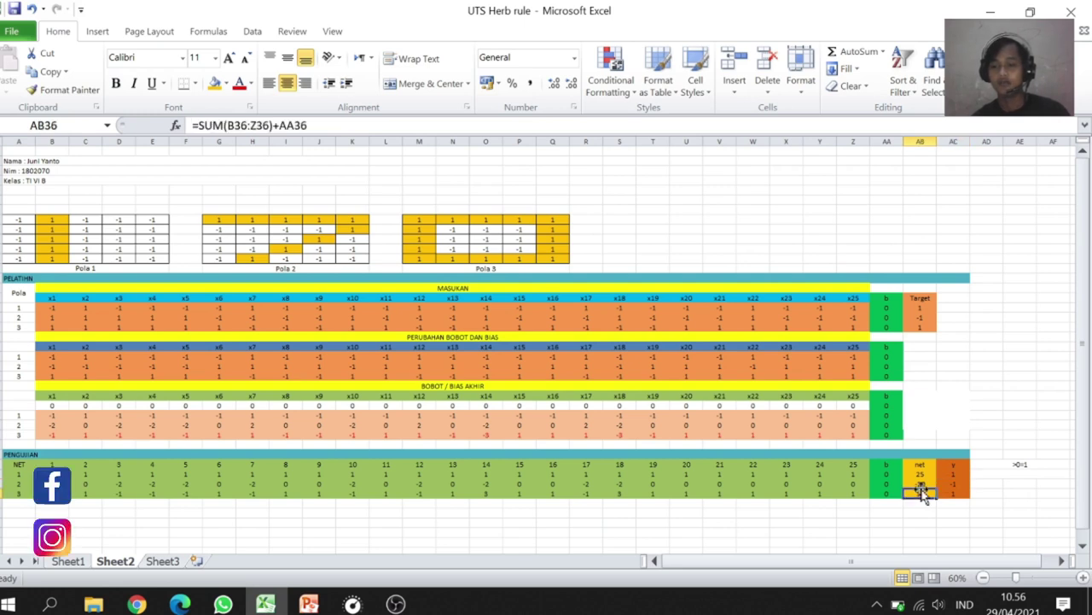
click(920, 484)
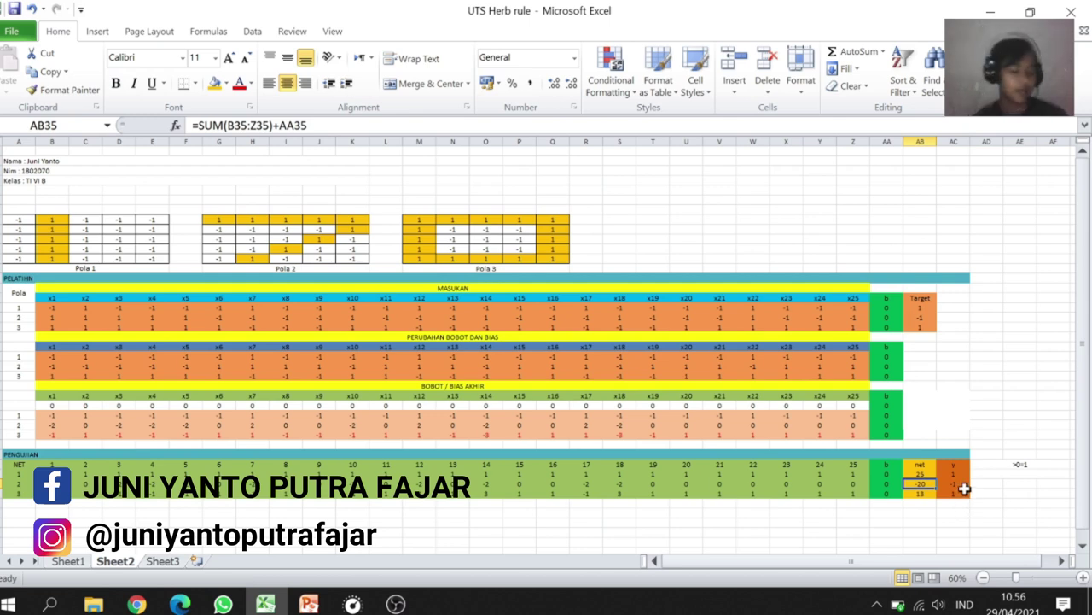
click(922, 494)
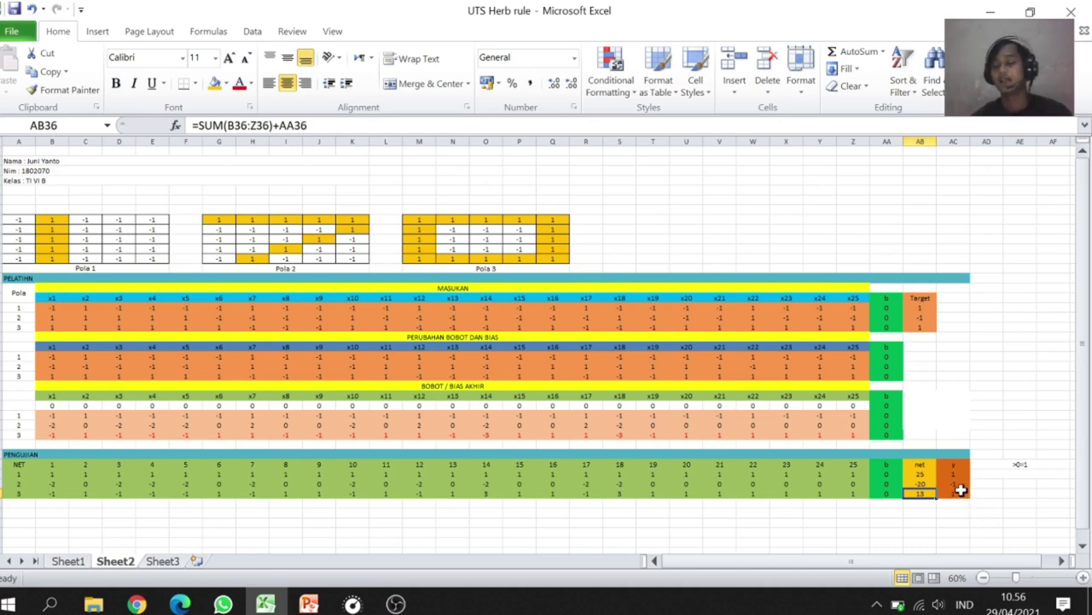
click(961, 489)
click(954, 474)
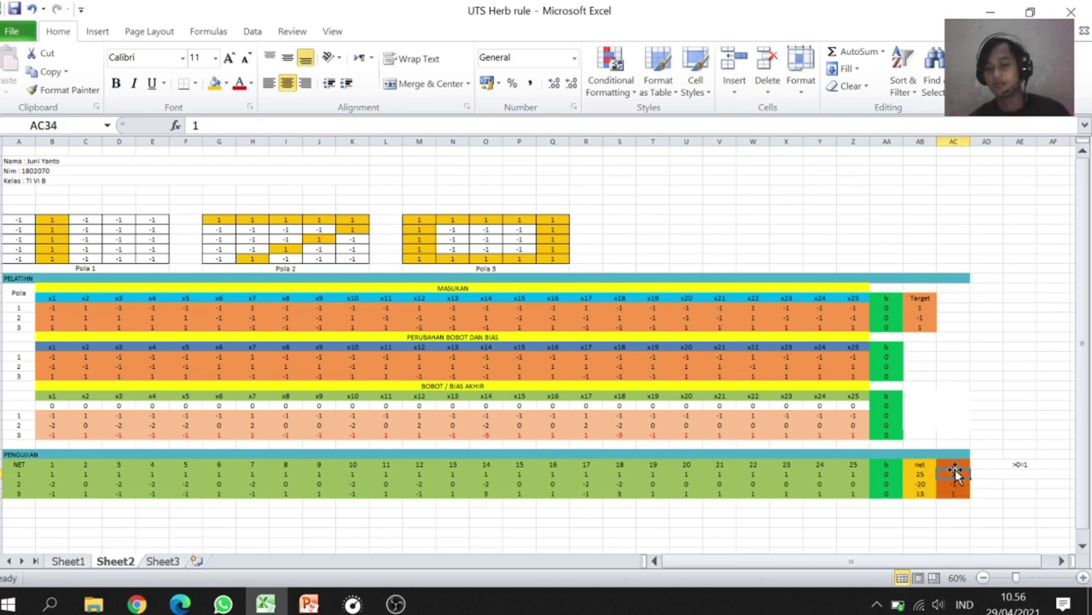
click(927, 307)
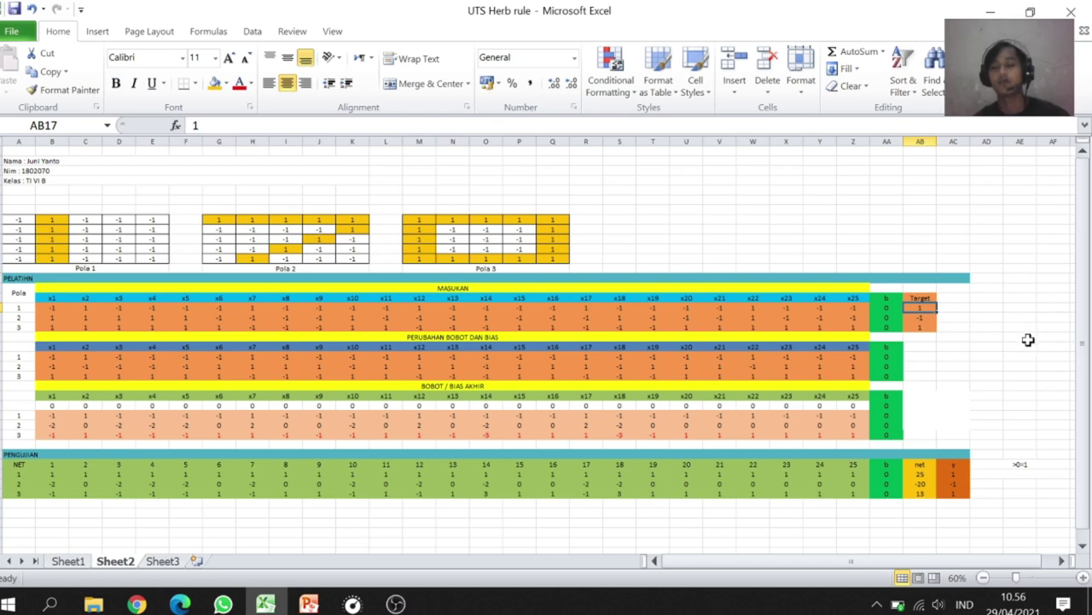
mouse_move(957, 473)
mouse_down()
mouse_move(975, 497)
mouse_move(961, 489)
mouse_up()
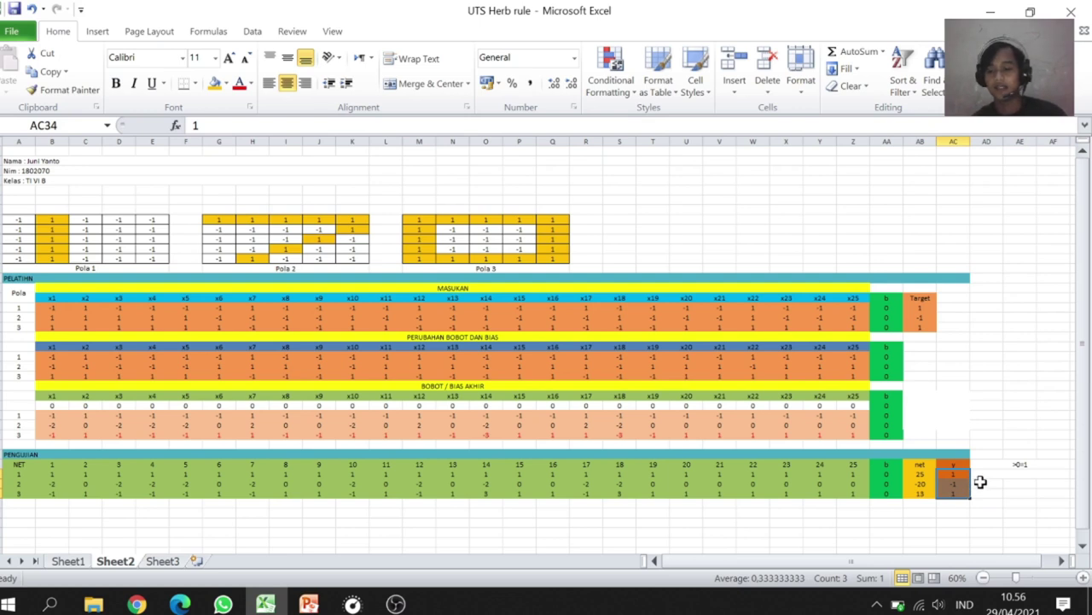
click(982, 483)
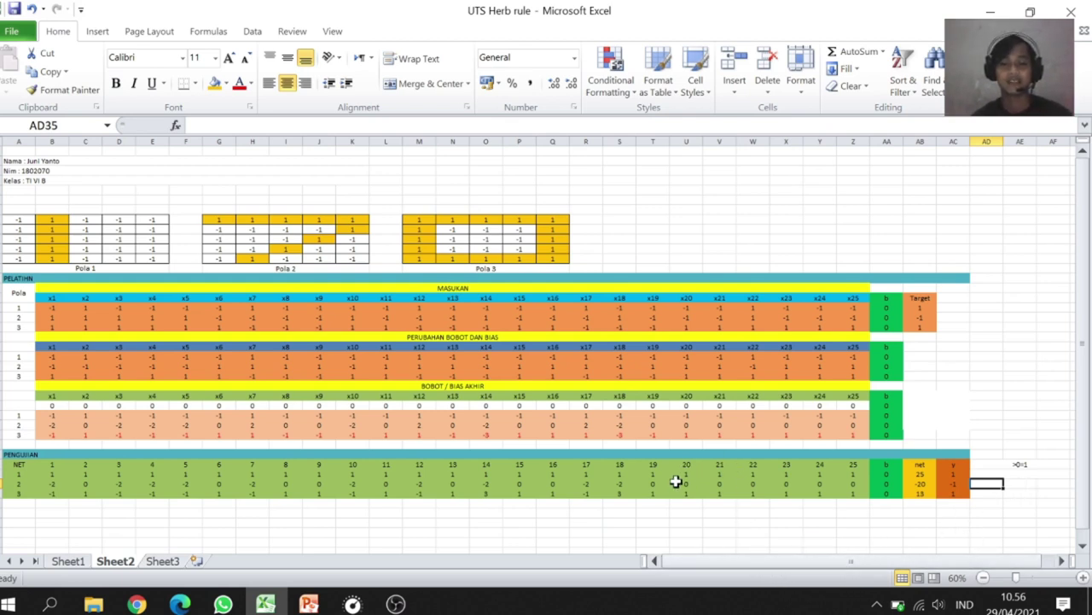
click(676, 483)
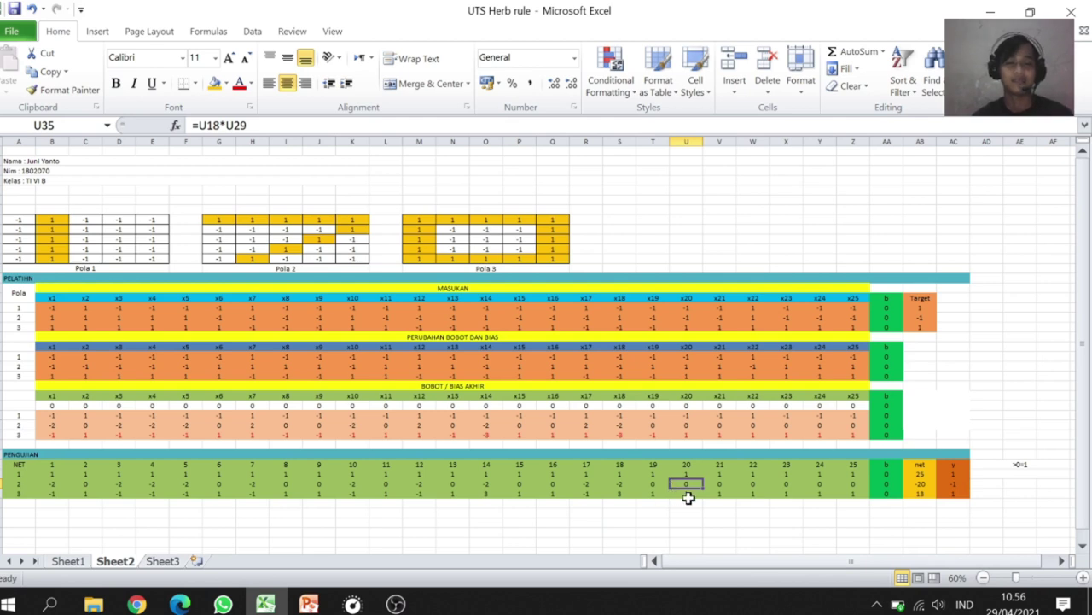
click(788, 562)
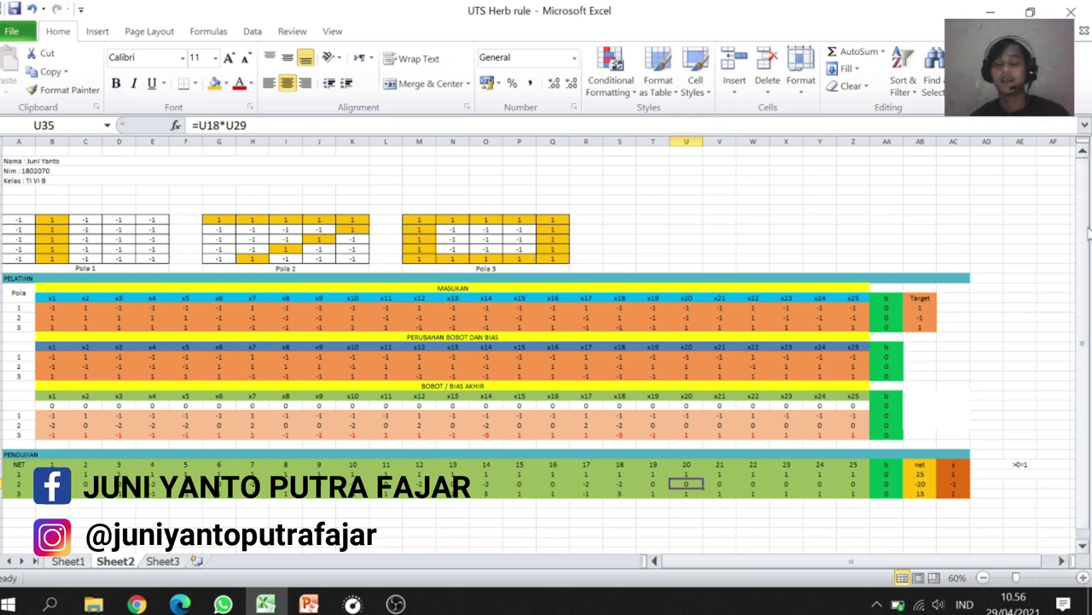
drag(1089, 231, 1083, 213)
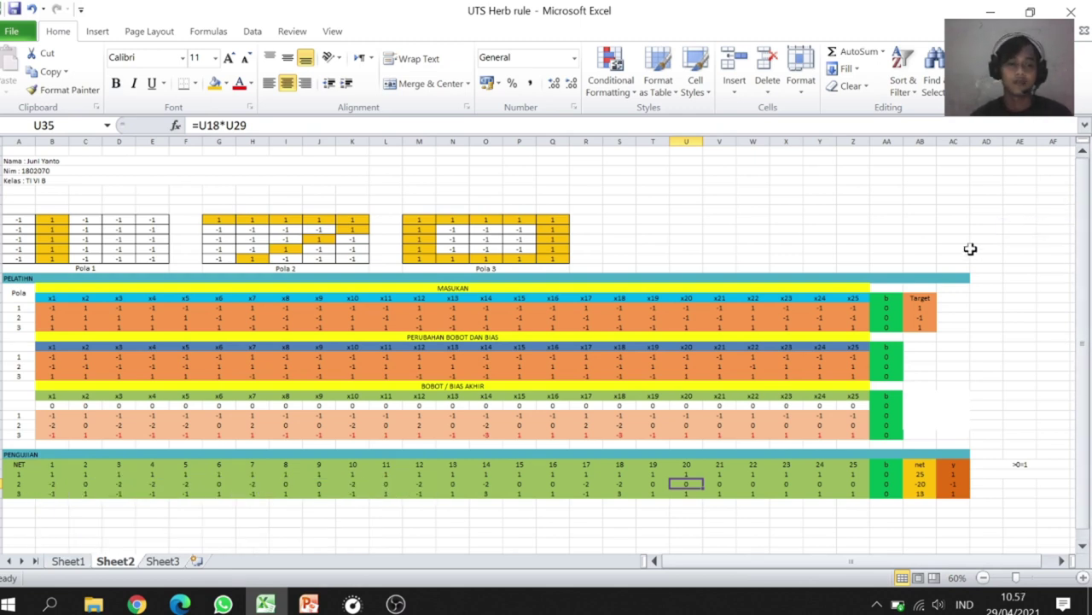